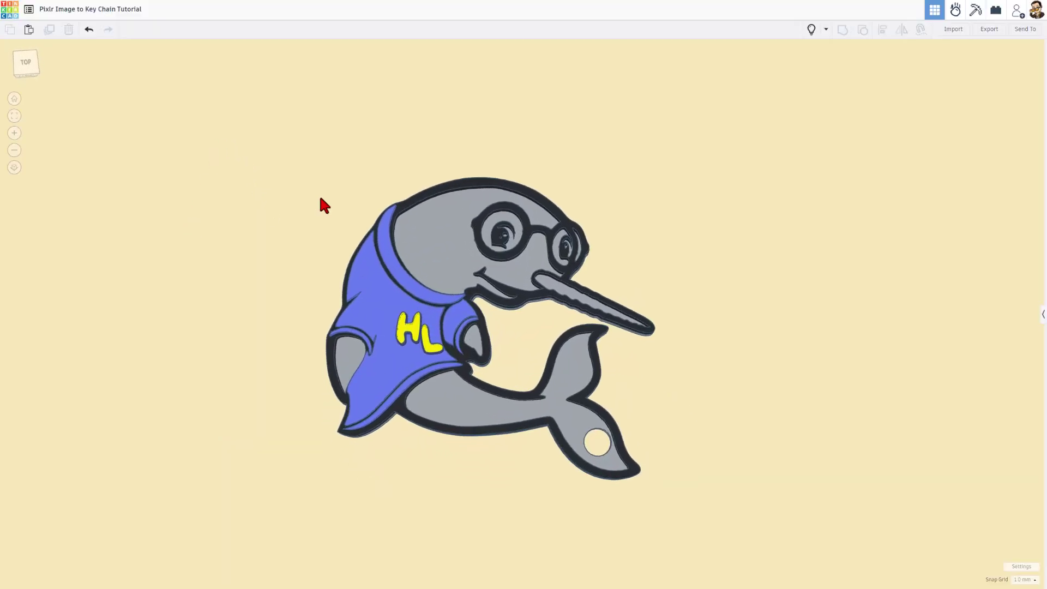
- Return to the designs dashboard, duplicate the Pixlr Image to Key Chain Tutorial design and open the copy
{"action": "mouse_move", "coordinate": [448, 354]}
{"action": "right_mouse_down"}
{"action": "mouse_move", "coordinate": [444, 281]}
{"action": "mouse_move", "coordinate": [434, 460]}
{"action": "mouse_move", "coordinate": [433, 331]}
{"action": "mouse_move", "coordinate": [486, 243]}
{"action": "mouse_move", "coordinate": [437, 327]}
{"action": "mouse_move", "coordinate": [416, 318]}
{"action": "mouse_move", "coordinate": [454, 337]}
{"action": "mouse_move", "coordinate": [432, 320]}
{"action": "mouse_move", "coordinate": [433, 164]}
{"action": "mouse_move", "coordinate": [458, 342]}
{"action": "right_mouse_up"}
{"action": "scroll", "coordinate": [457, 329], "scroll_direction": "down", "scroll_amount": 3}
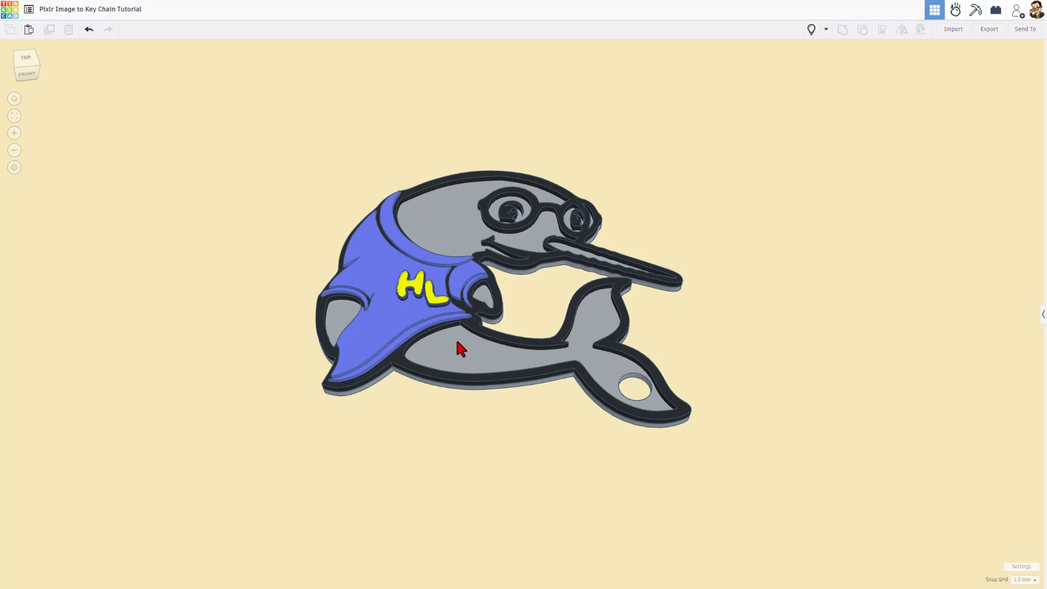
{"action": "left_click", "coordinate": [7, 11]}
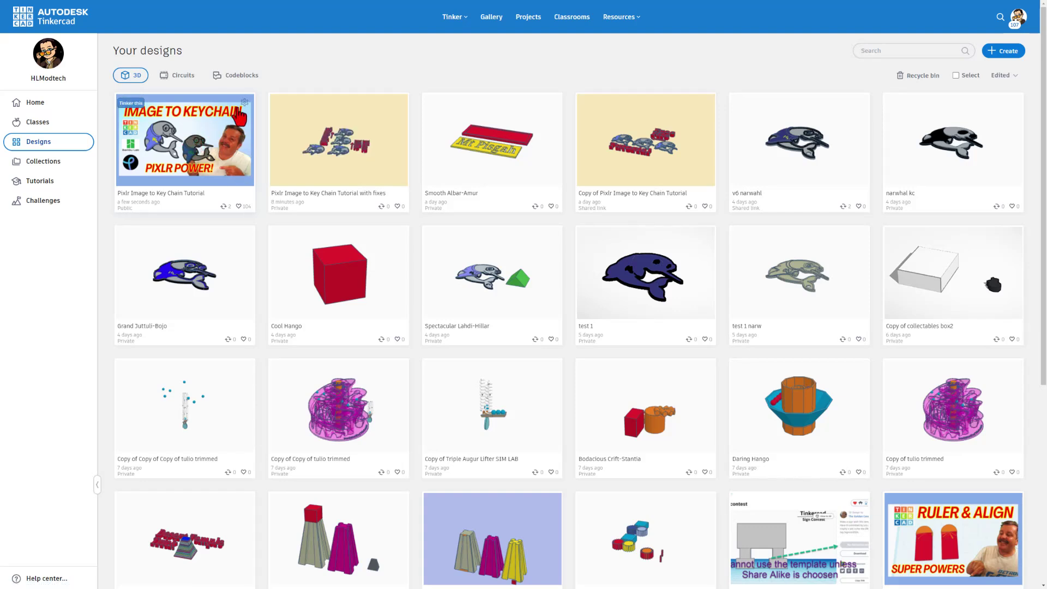
{"action": "left_click", "coordinate": [245, 104]}
{"action": "left_click", "coordinate": [217, 123]}
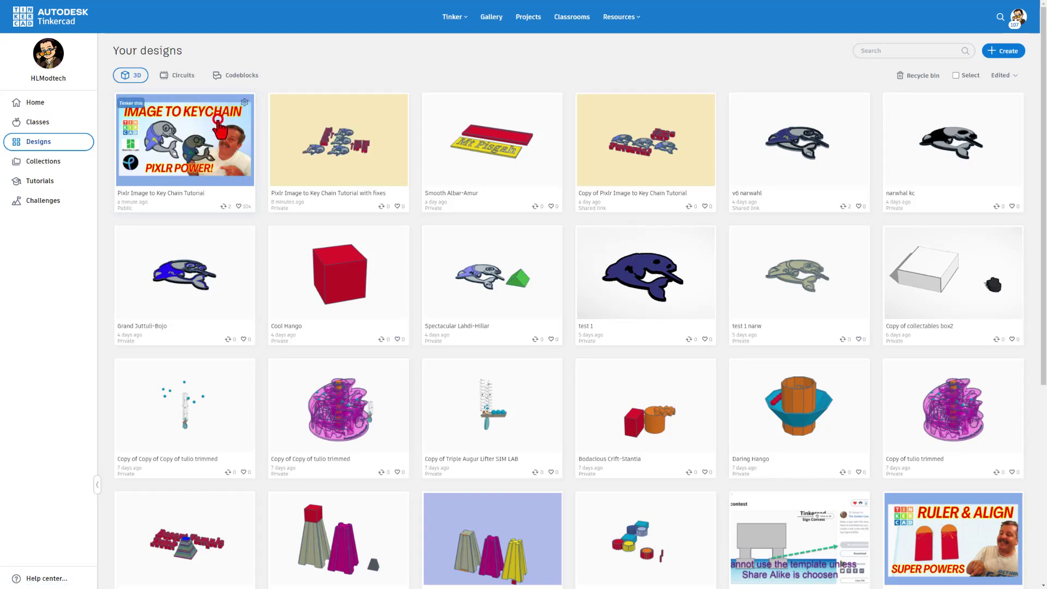
{"action": "left_click", "coordinate": [220, 131]}
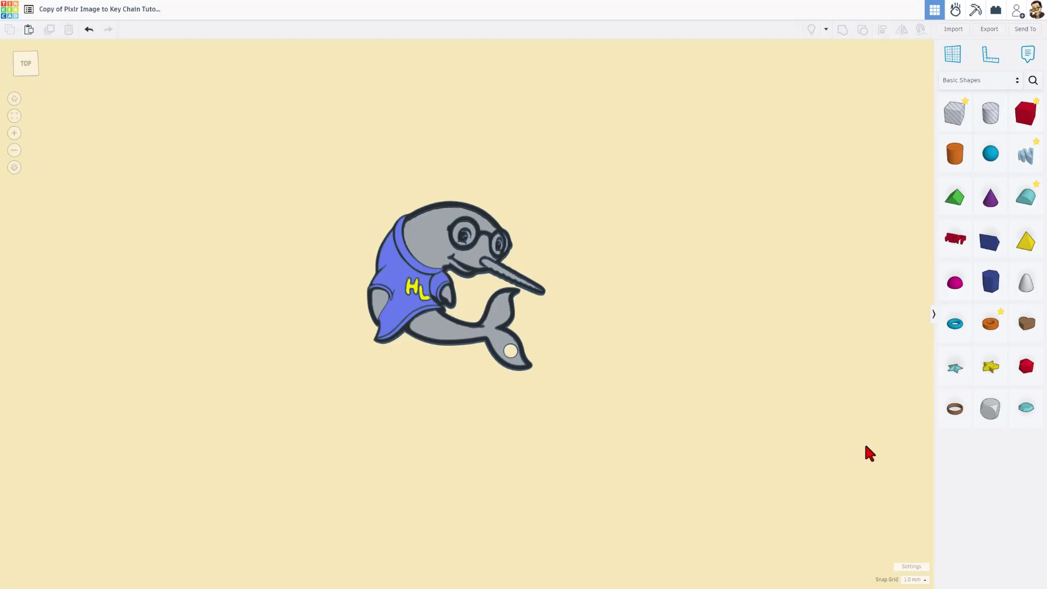
- Set the workspace background to white and turn on shadows and the grid
{"action": "left_click", "coordinate": [908, 567]}
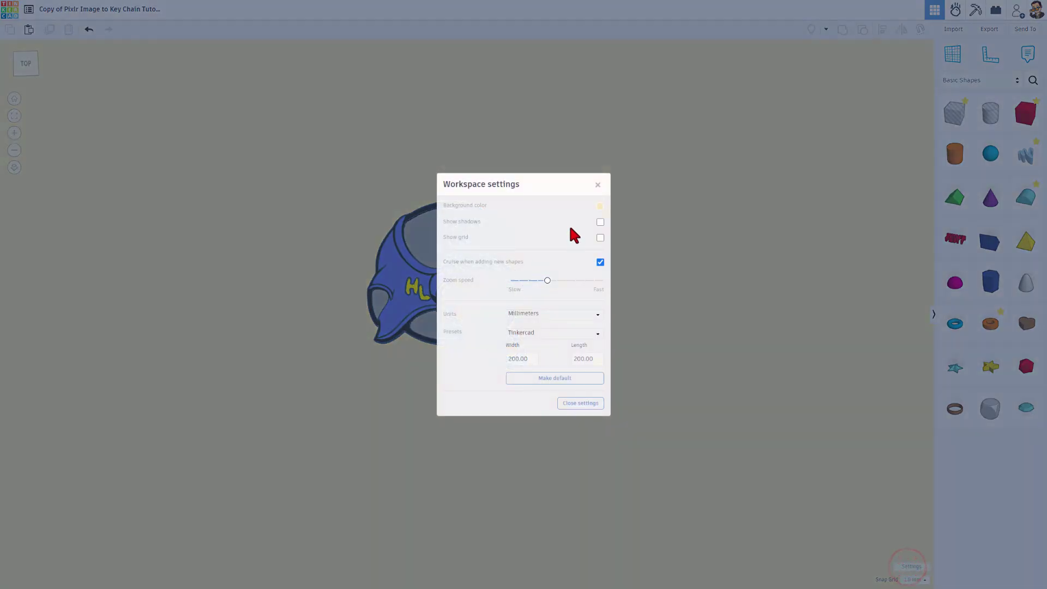
{"action": "left_click", "coordinate": [598, 206]}
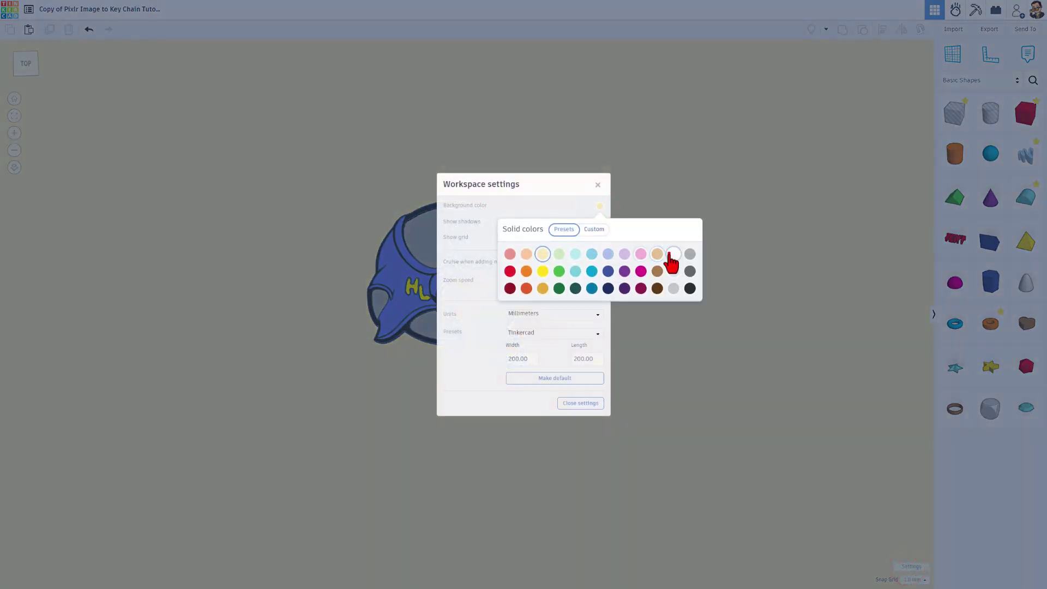
{"action": "left_click", "coordinate": [546, 197]}
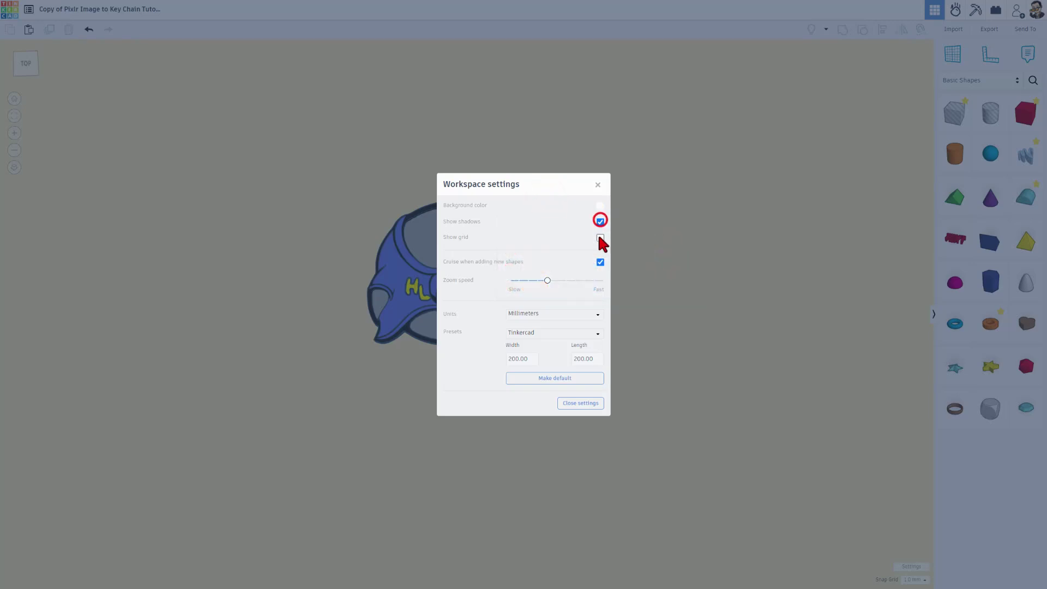
{"action": "left_click", "coordinate": [638, 332]}
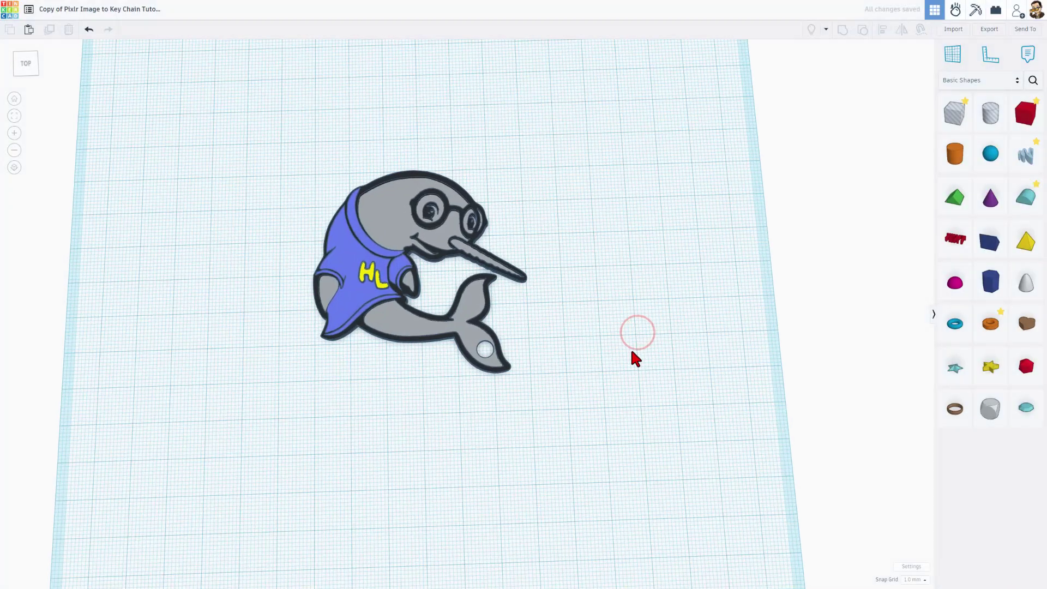
- Remove the dark outline around the shirt's HL letters and the yellow HL letters themselves
{"action": "right_click_drag", "start_coordinate": [519, 259], "coordinate": [780, 134]}
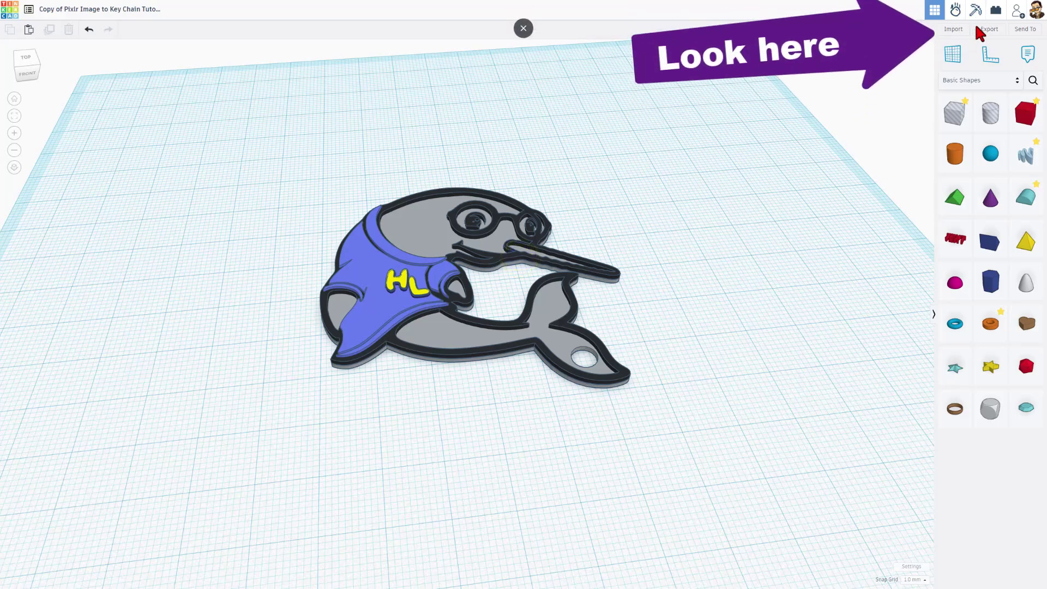
{"action": "right_click_drag", "start_coordinate": [627, 207], "coordinate": [356, 288]}
{"action": "scroll", "coordinate": [385, 273], "scroll_direction": "up", "scroll_amount": 5}
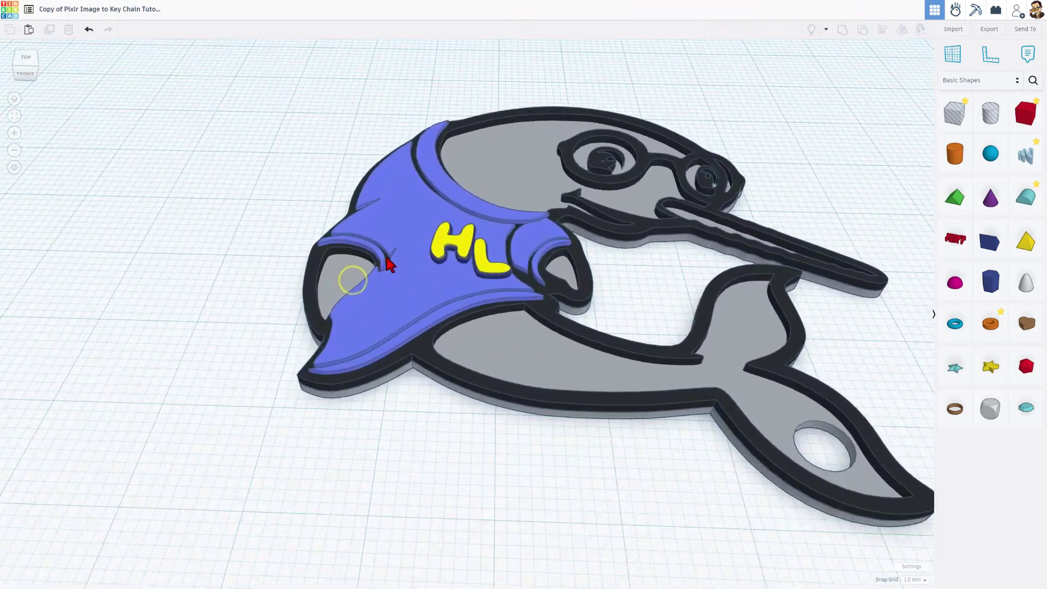
{"action": "left_click", "coordinate": [449, 264]}
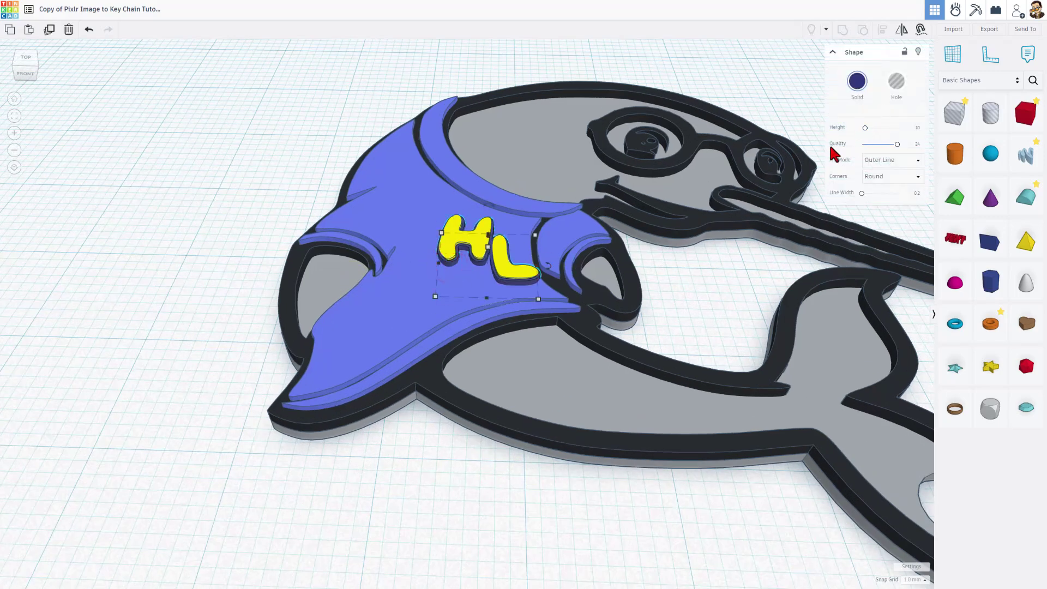
{"action": "left_click", "coordinate": [500, 282]}
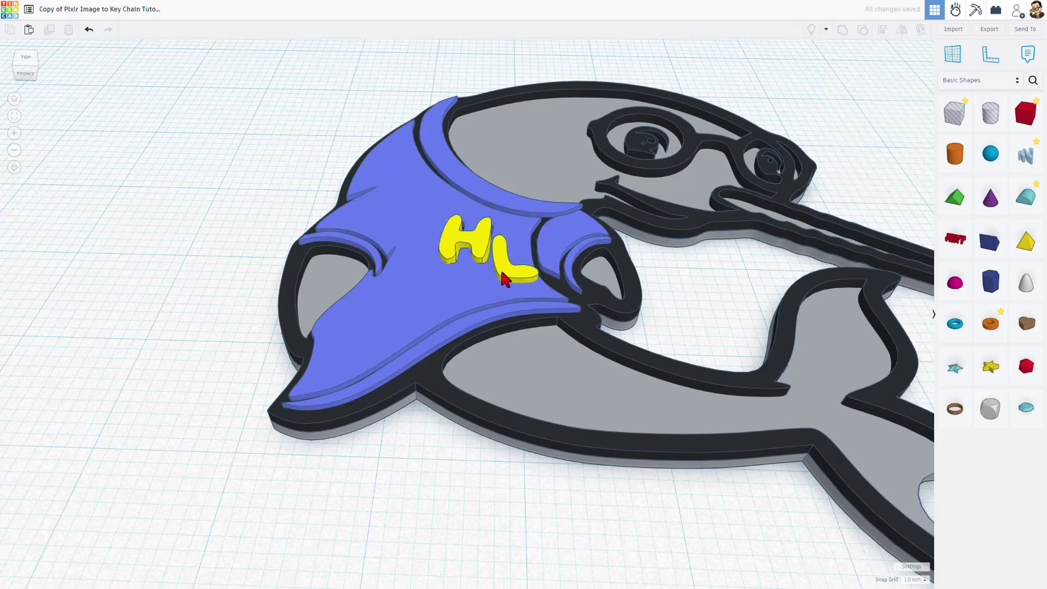
{"action": "left_click", "coordinate": [502, 271]}
{"action": "scroll", "coordinate": [490, 262], "scroll_direction": "up", "scroll_amount": 5}
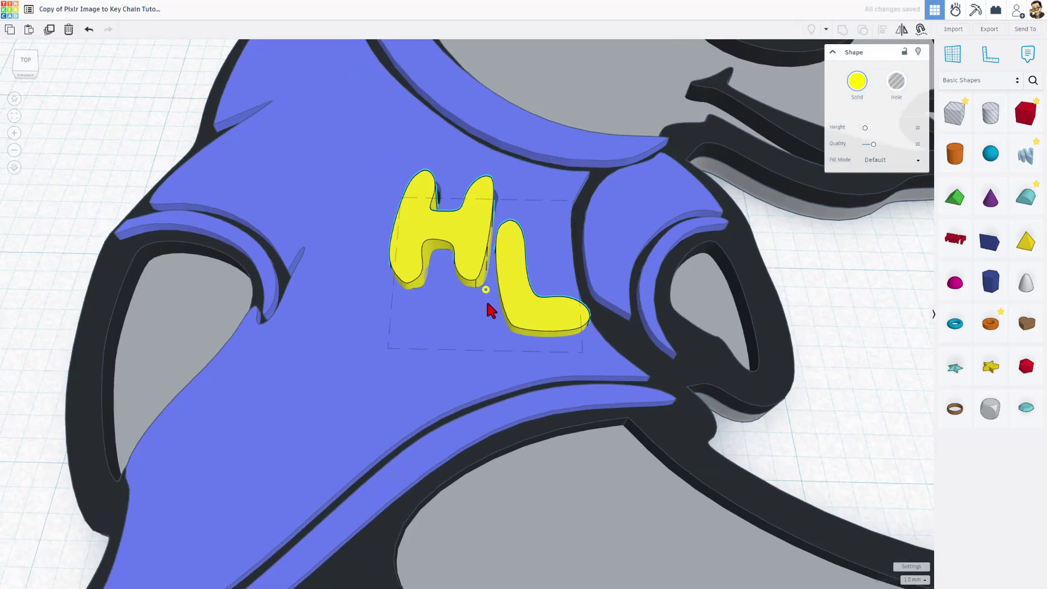
{"action": "right_click_drag", "start_coordinate": [487, 304], "coordinate": [463, 240]}
{"action": "key", "text": "h"}
- Duplicate the blue shirt, place the copy on the workplane beside the narwhal and turn it into a hole
{"action": "scroll", "coordinate": [463, 262], "scroll_direction": "down", "scroll_amount": 5}
{"action": "right_click_drag", "start_coordinate": [470, 280], "coordinate": [431, 269]}
{"action": "scroll", "coordinate": [404, 301], "scroll_direction": "down", "scroll_amount": 2}
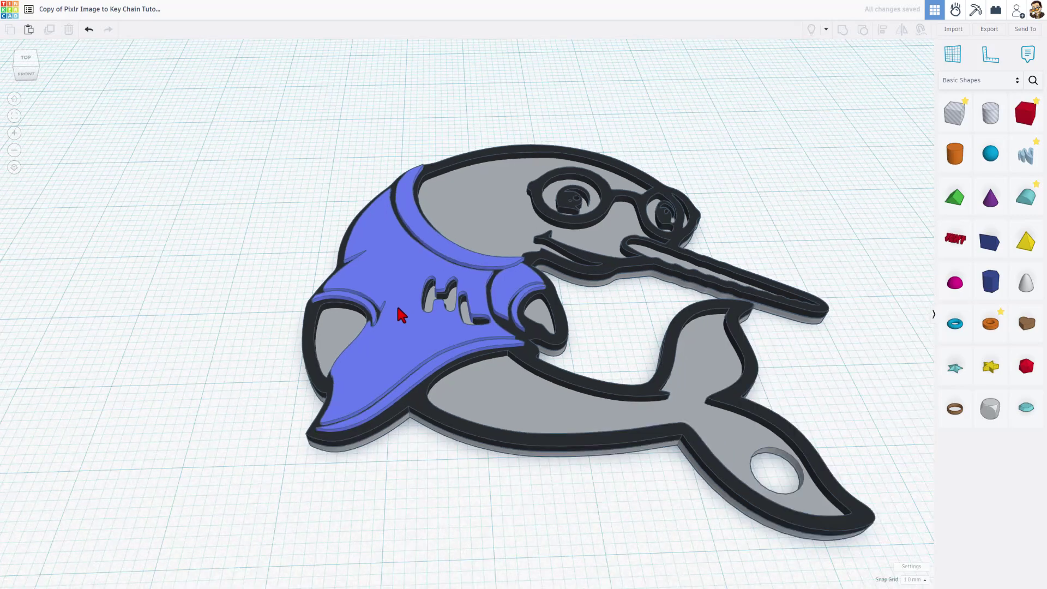
{"action": "left_click", "coordinate": [412, 336]}
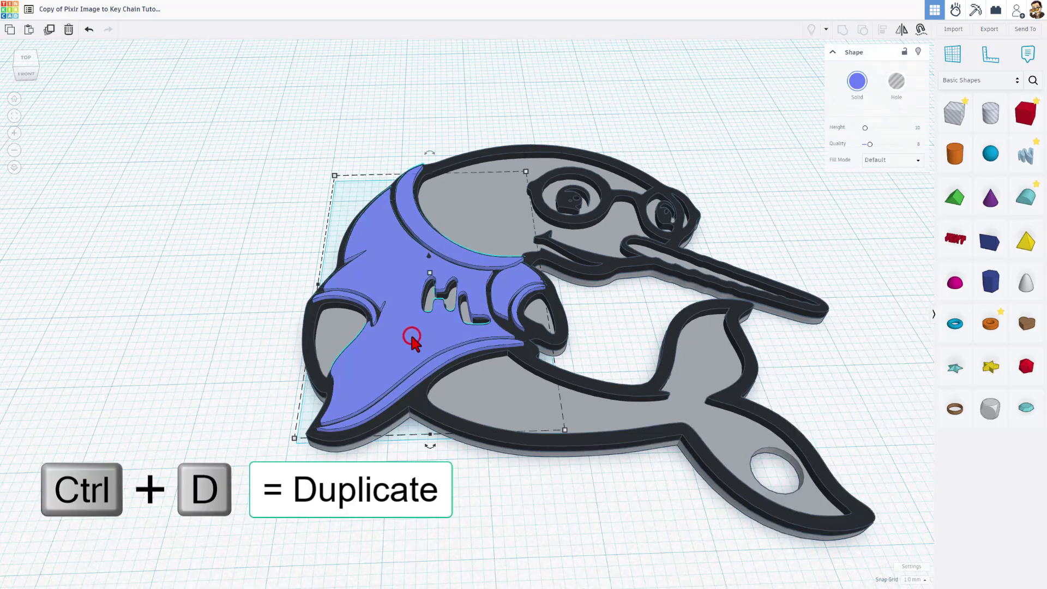
{"action": "key", "text": "ctrl+d"}
{"action": "left_click_drag", "start_coordinate": [415, 343], "coordinate": [163, 300]}
{"action": "key", "text": "f"}
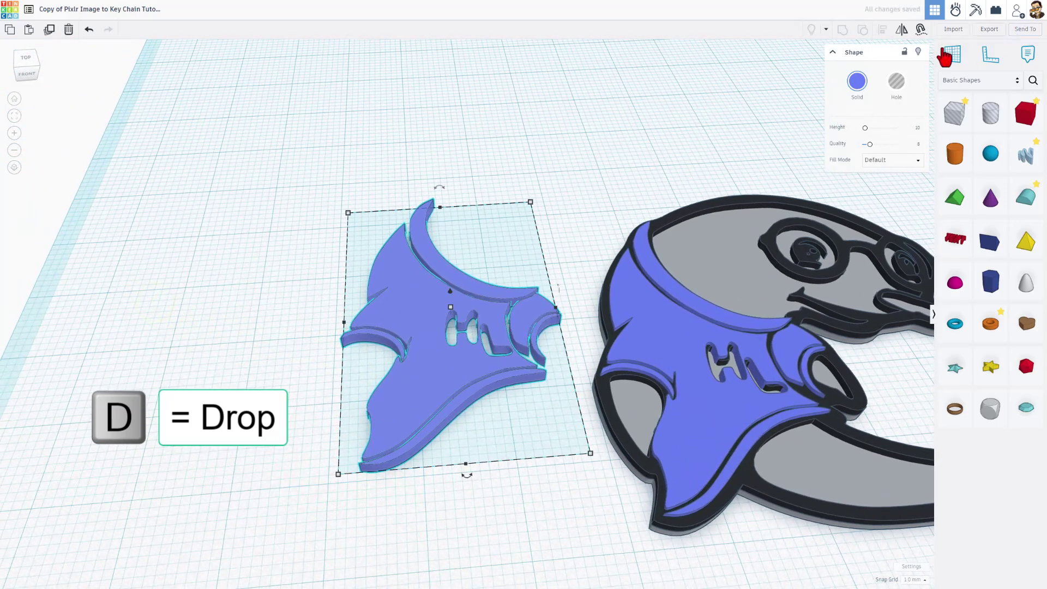
{"action": "left_click", "coordinate": [897, 82]}
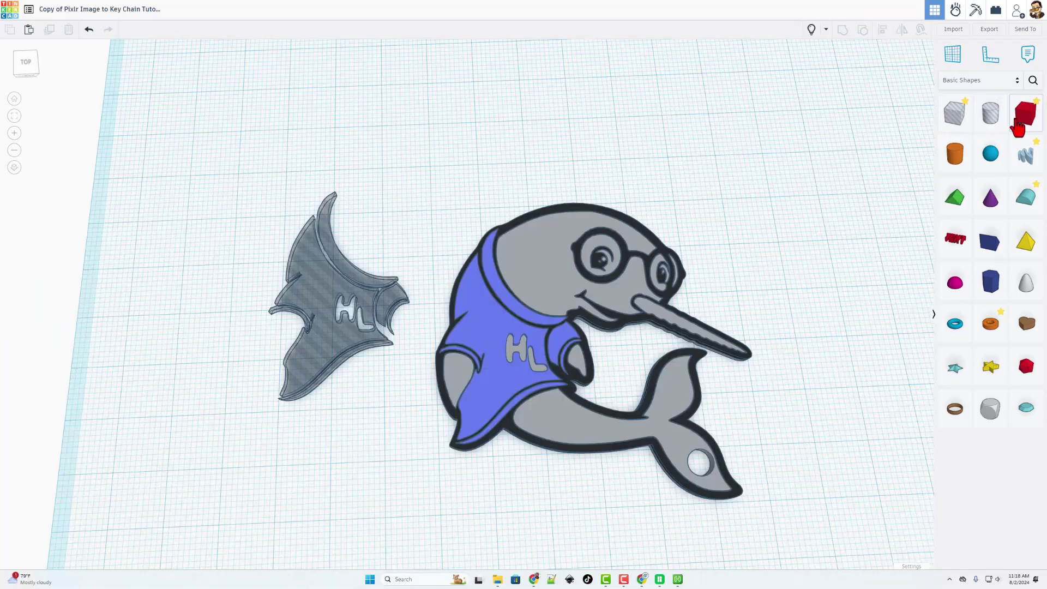
- Add a solid box to the workplane near the shirt copy and set the snap grid to 0.1 mm
{"action": "left_click_drag", "start_coordinate": [1017, 127], "coordinate": [413, 201]}
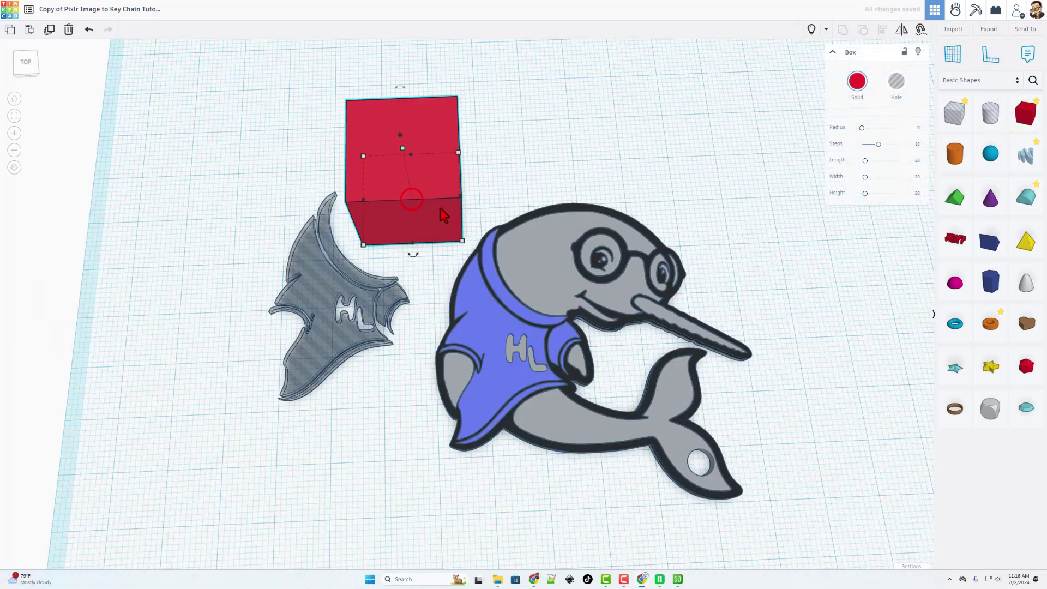
{"action": "left_click", "coordinate": [910, 577]}
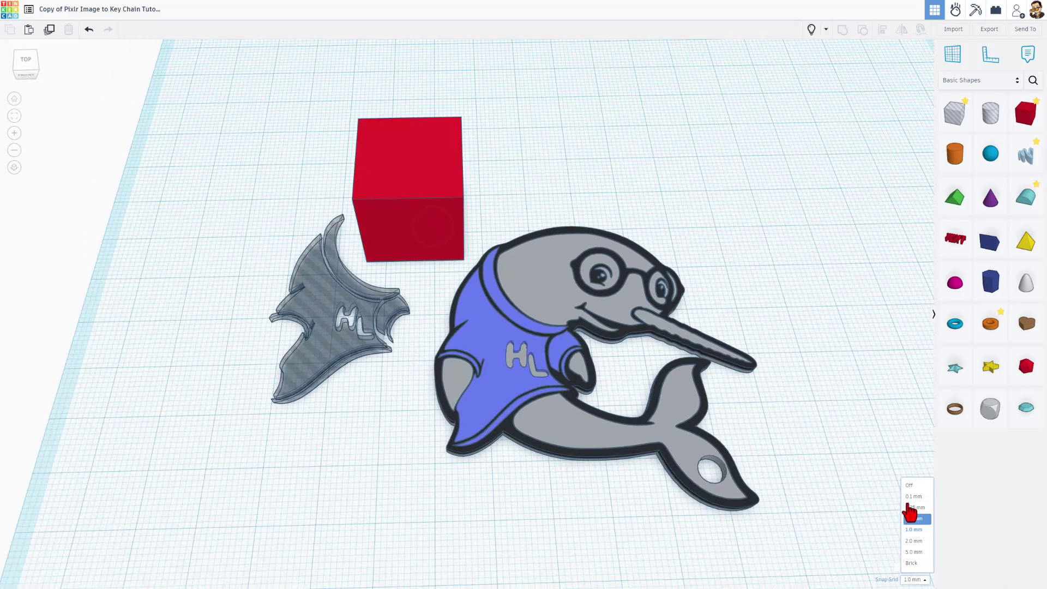
{"action": "left_click", "coordinate": [910, 498]}
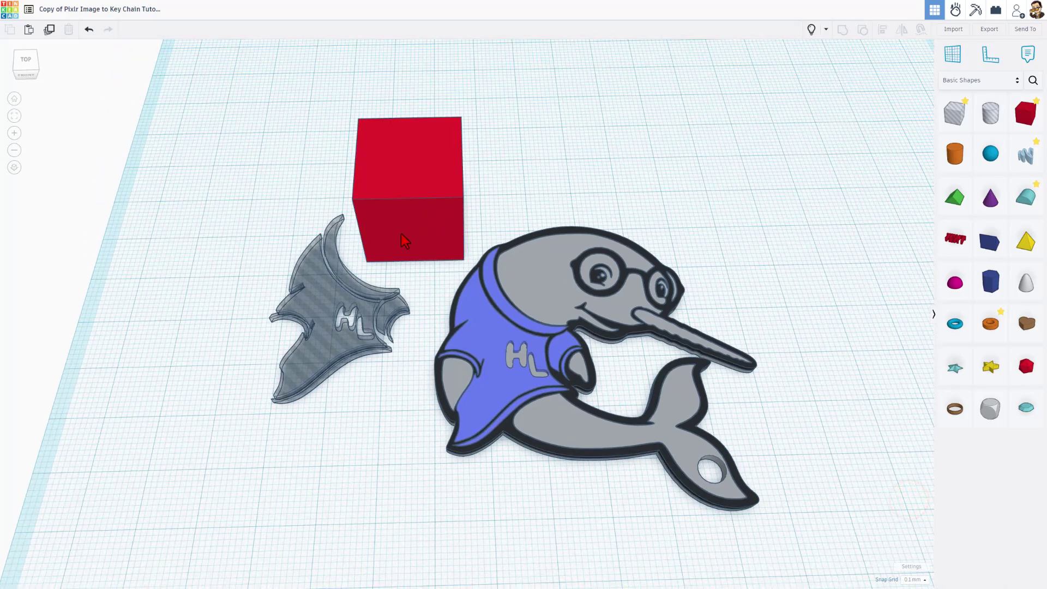
- Move the box over the HL cutout in the shirt copy and flatten it to 1 mm high
{"action": "left_click_drag", "start_coordinate": [400, 231], "coordinate": [361, 294]}
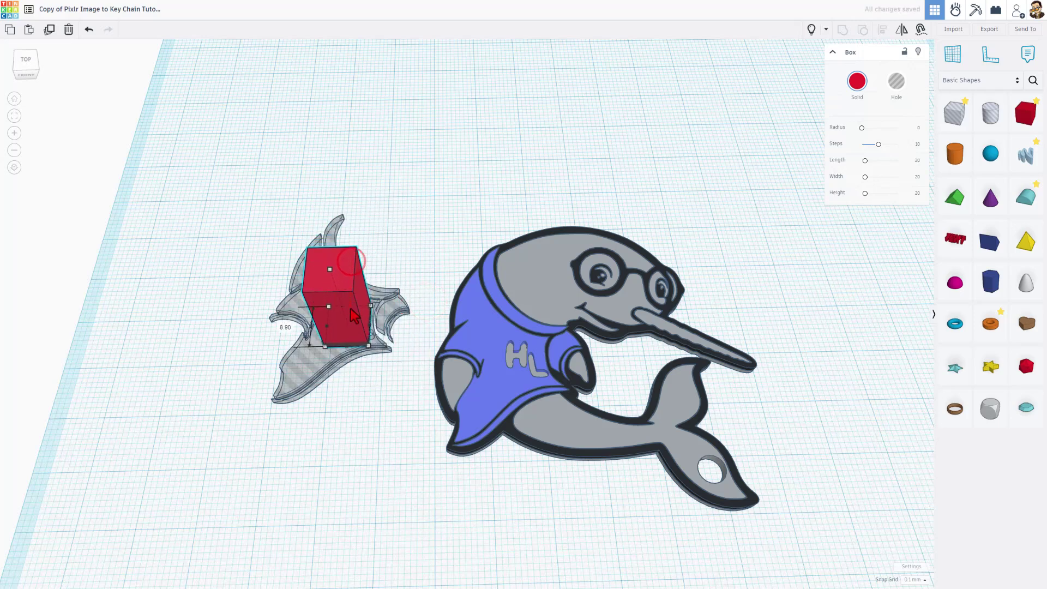
{"action": "right_click_drag", "start_coordinate": [351, 262], "coordinate": [335, 266]}
{"action": "left_click_drag", "start_coordinate": [338, 250], "coordinate": [349, 345]}
{"action": "right_click_drag", "start_coordinate": [352, 355], "coordinate": [375, 389]}
{"action": "scroll", "coordinate": [379, 376], "scroll_direction": "up", "scroll_amount": 5}
{"action": "right_click_drag", "start_coordinate": [298, 290], "coordinate": [479, 393]}
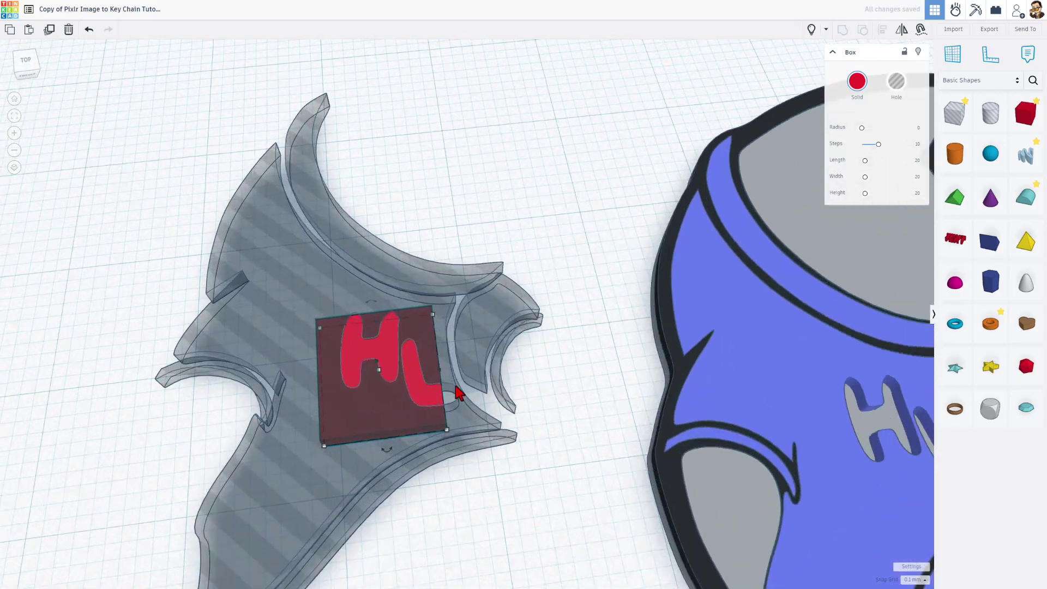
- Add a cylinder with 64 sides, shrink it and position it over the foot of the L cutout
{"action": "scroll", "coordinate": [491, 402], "scroll_direction": "up", "scroll_amount": 3}
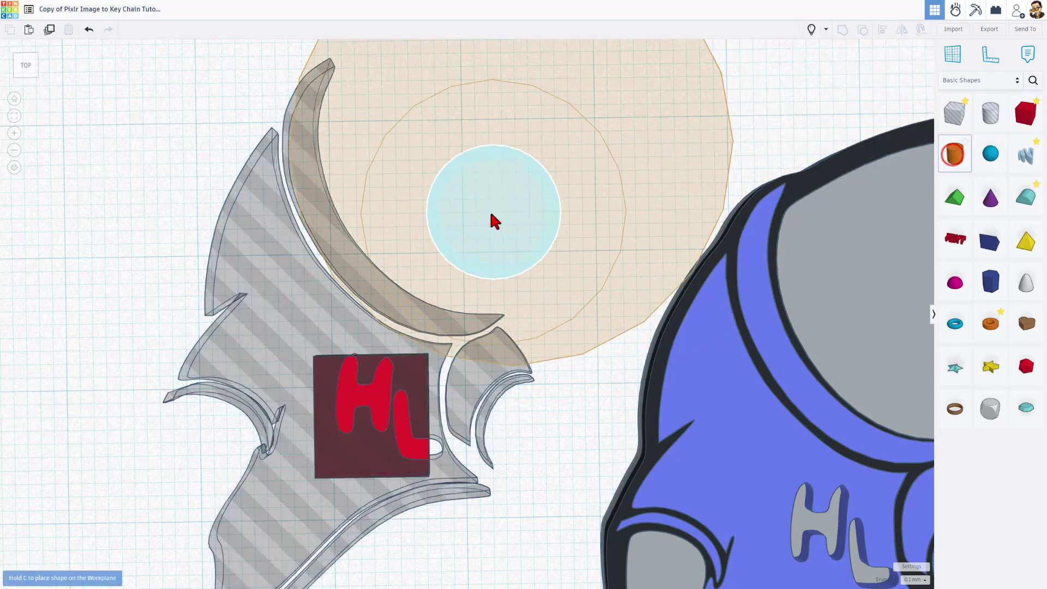
{"action": "left_click", "coordinate": [505, 197]}
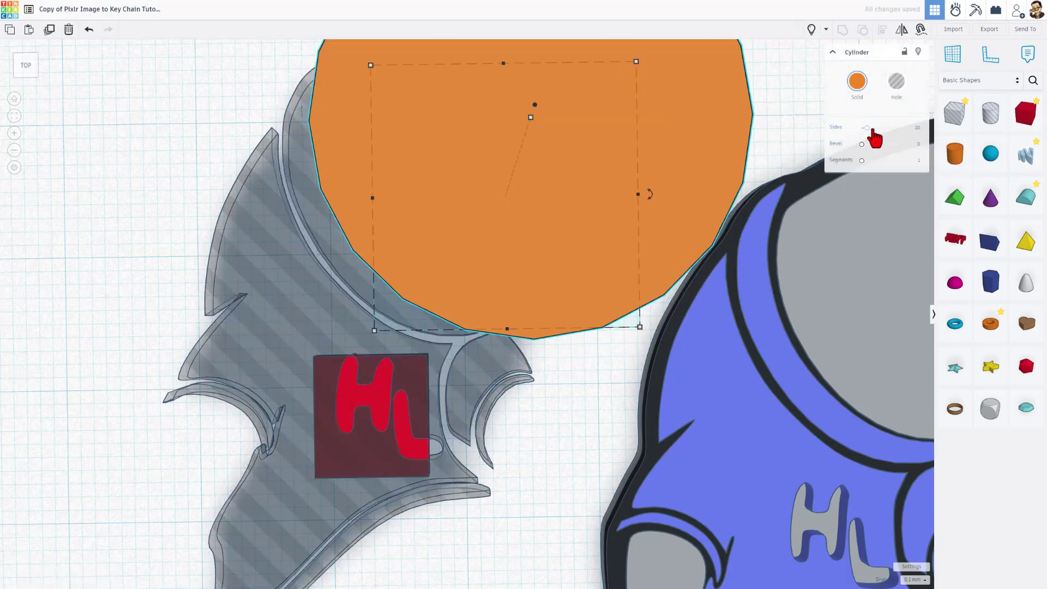
{"action": "left_click_drag", "start_coordinate": [868, 128], "coordinate": [897, 127]}
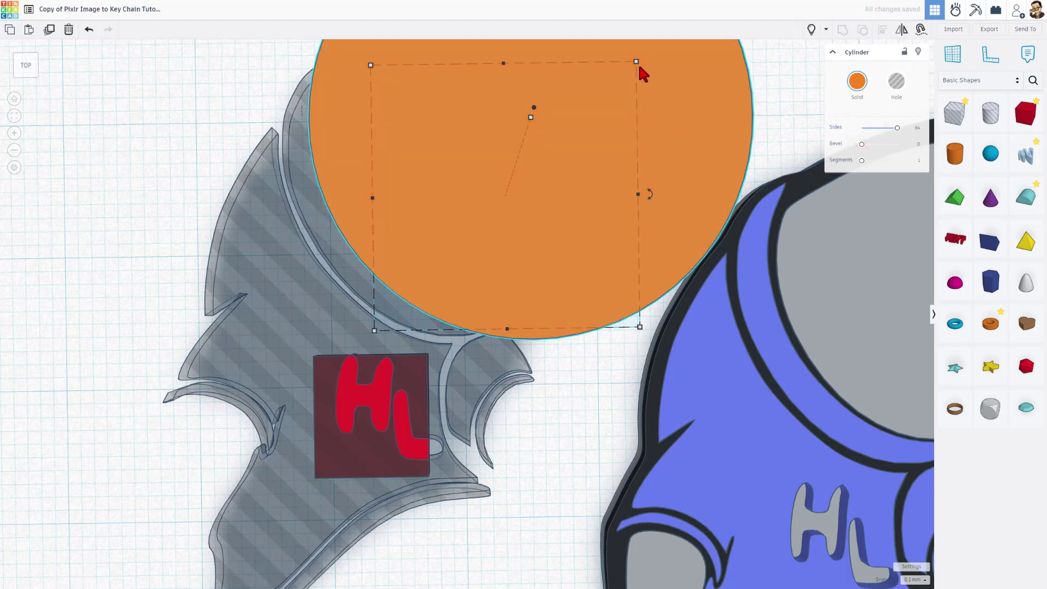
{"action": "left_click_drag", "start_coordinate": [637, 62], "coordinate": [431, 285]}
{"action": "right_click_drag", "start_coordinate": [418, 353], "coordinate": [381, 166]}
{"action": "left_click_drag", "start_coordinate": [380, 167], "coordinate": [434, 198]}
- Set the cylinder's height to 1 mm to match the box
{"action": "left_click", "coordinate": [370, 235]}
{"action": "right_click_drag", "start_coordinate": [370, 235], "coordinate": [362, 269]}
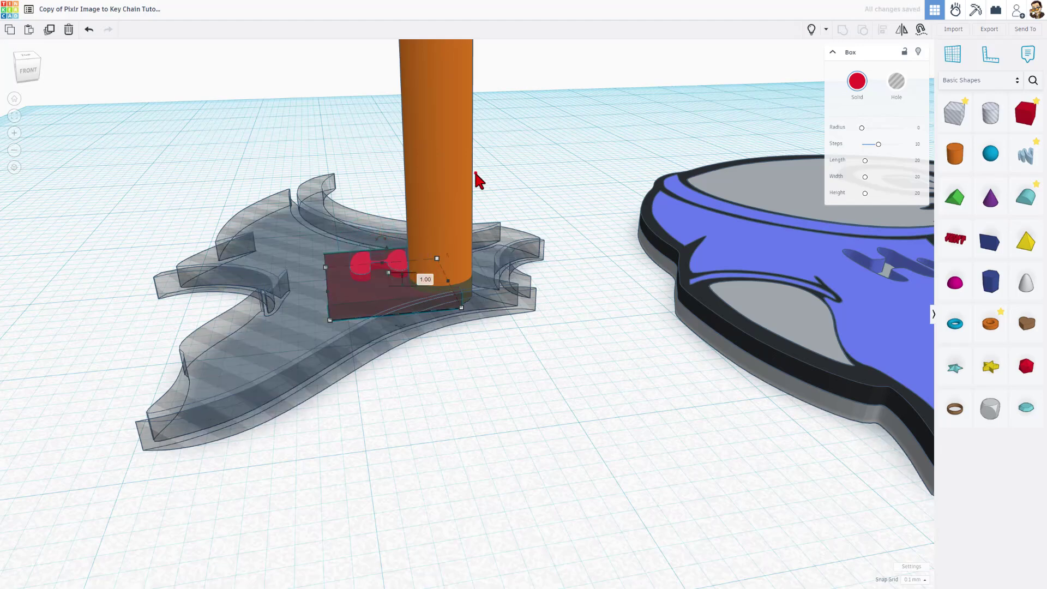
{"action": "left_click", "coordinate": [460, 173]}
{"action": "scroll", "coordinate": [456, 170], "scroll_direction": "down", "scroll_amount": 5}
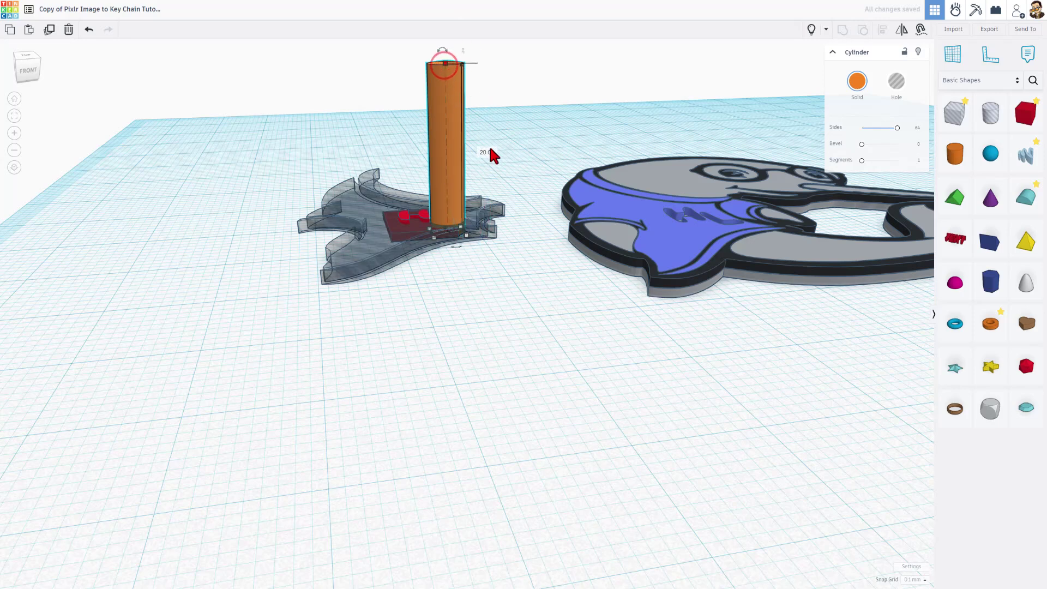
{"action": "type", "text": "1"}
{"action": "key", "text": "Return"}
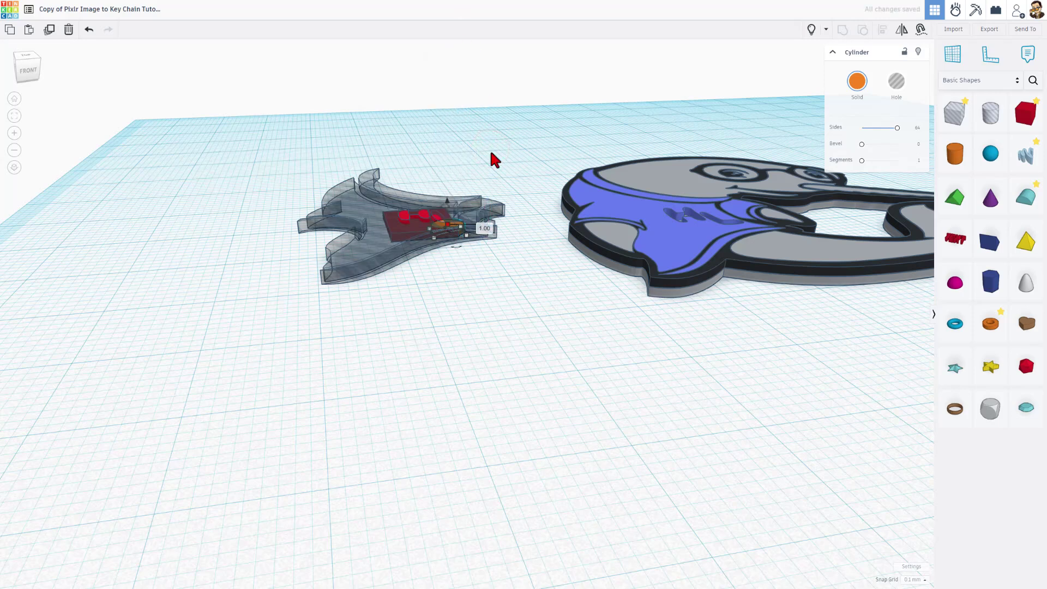
- Stretch the box to about 9.4 mm long so it covers the whole H cutout
{"action": "key", "text": "f"}
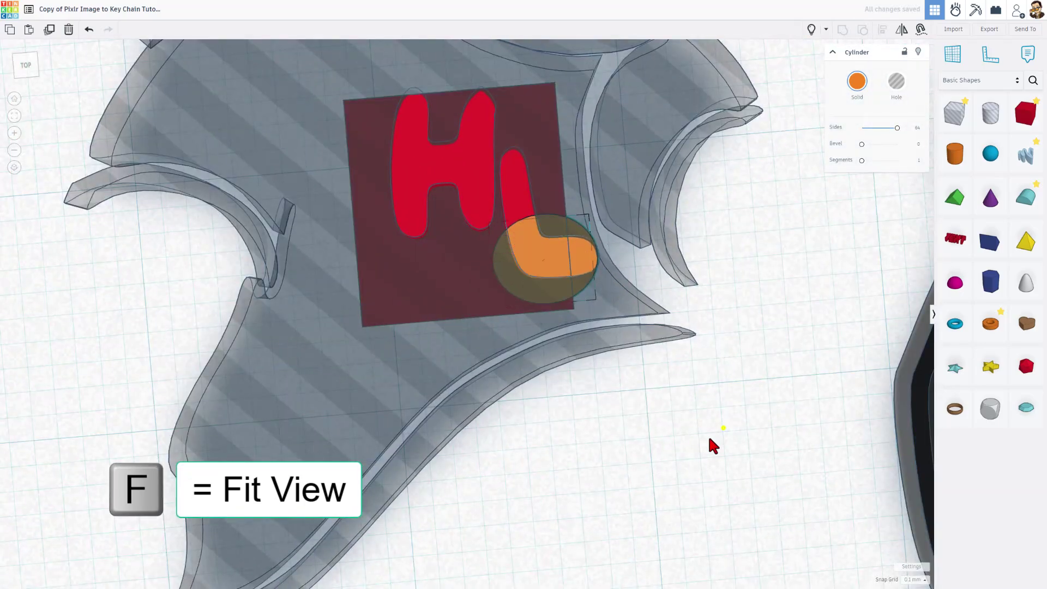
{"action": "right_click_drag", "start_coordinate": [693, 453], "coordinate": [526, 436]}
{"action": "scroll", "coordinate": [504, 364], "scroll_direction": "up", "scroll_amount": 3}
{"action": "left_click", "coordinate": [450, 215]}
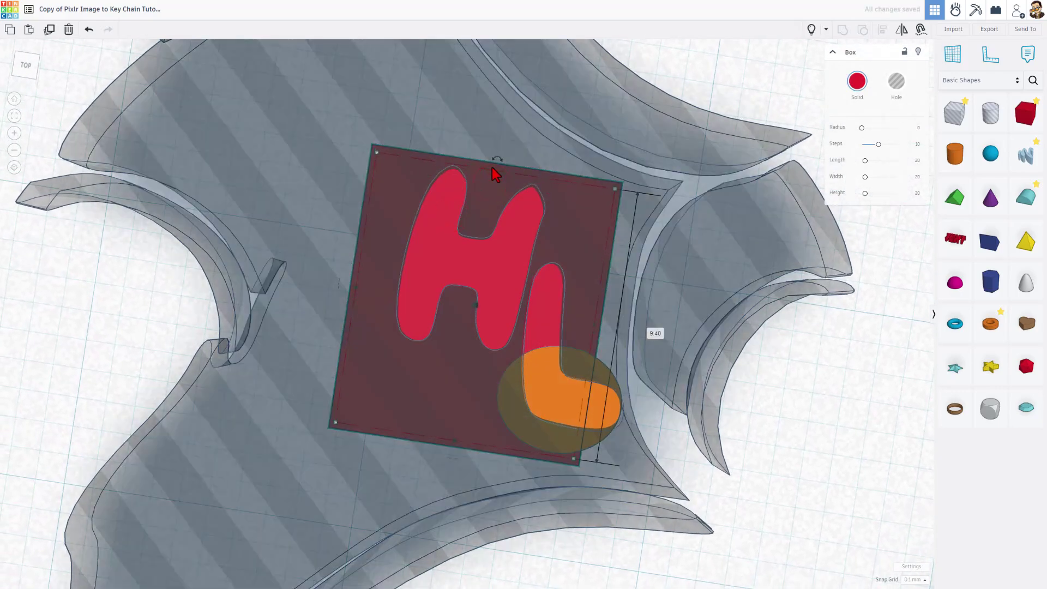
- Group the shirt hole, the box and the cylinder to cut out solid HL letters
{"action": "scroll", "coordinate": [492, 168], "scroll_direction": "down", "scroll_amount": 5}
{"action": "left_click", "coordinate": [255, 156]}
{"action": "left_click_drag", "start_coordinate": [276, 124], "coordinate": [633, 276]}
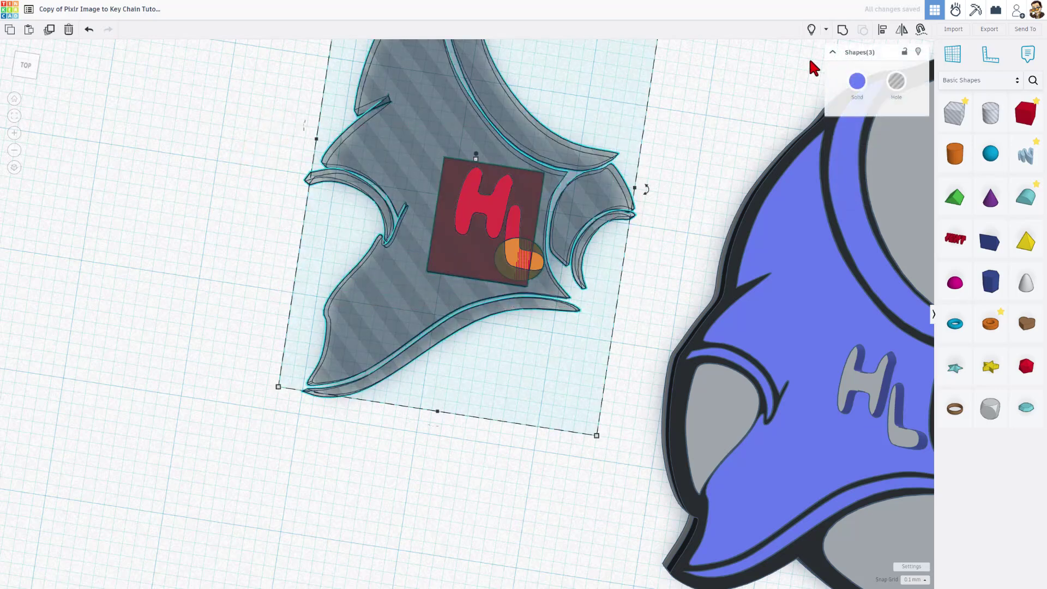
{"action": "key", "text": "ctrl+g"}
{"action": "right_click_drag", "start_coordinate": [395, 251], "coordinate": [452, 177]}
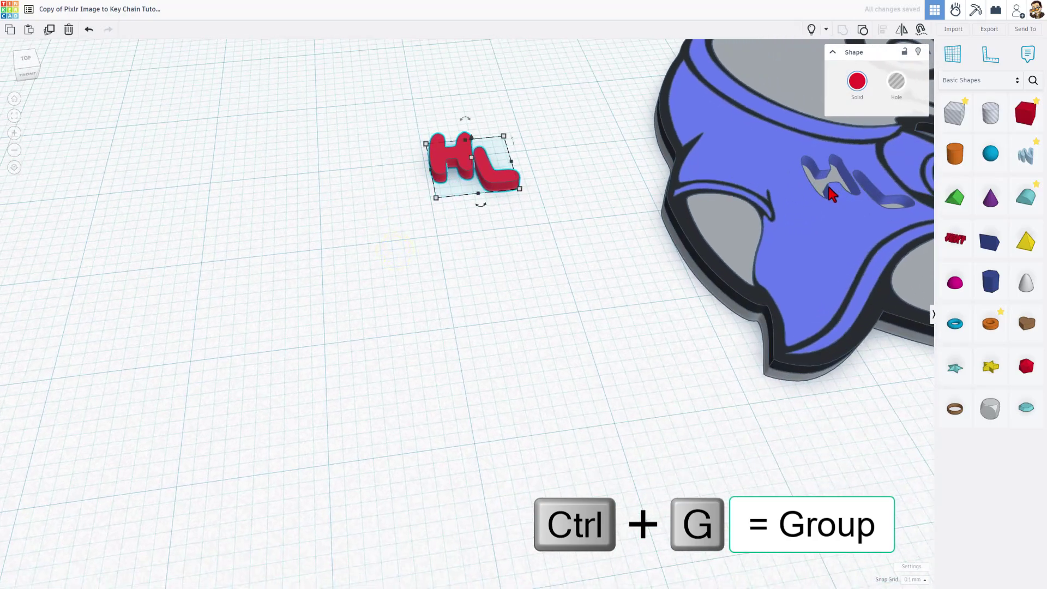
{"action": "left_click", "coordinate": [397, 227]}
- Set the height of the grey narwhal base to 2 mm
{"action": "scroll", "coordinate": [273, 229], "scroll_direction": "down", "scroll_amount": 5}
{"action": "right_click_drag", "start_coordinate": [201, 240], "coordinate": [228, 228]}
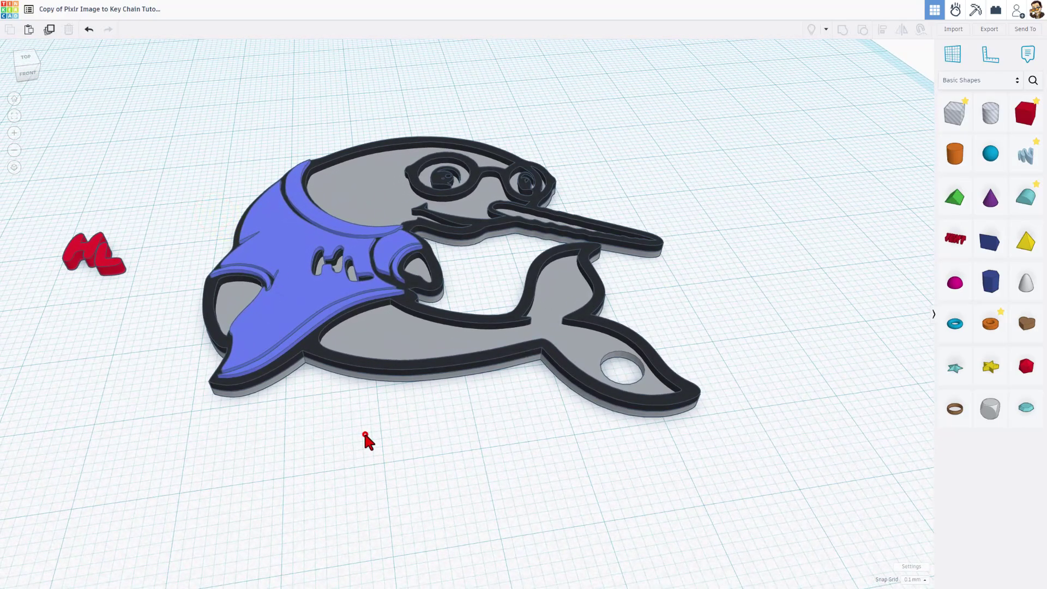
{"action": "left_click", "coordinate": [445, 316]}
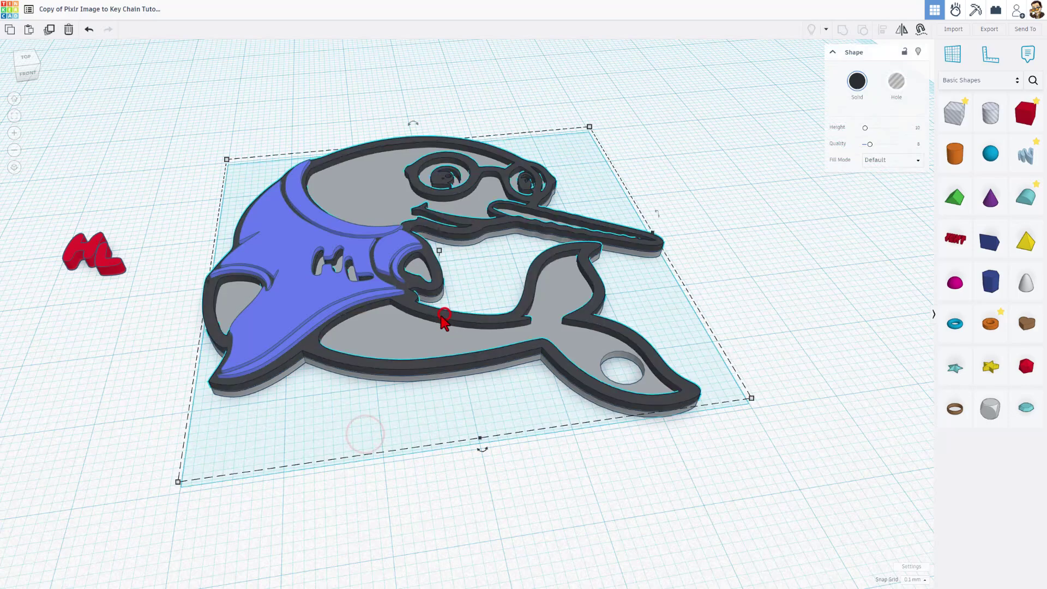
{"action": "left_click", "coordinate": [445, 350]}
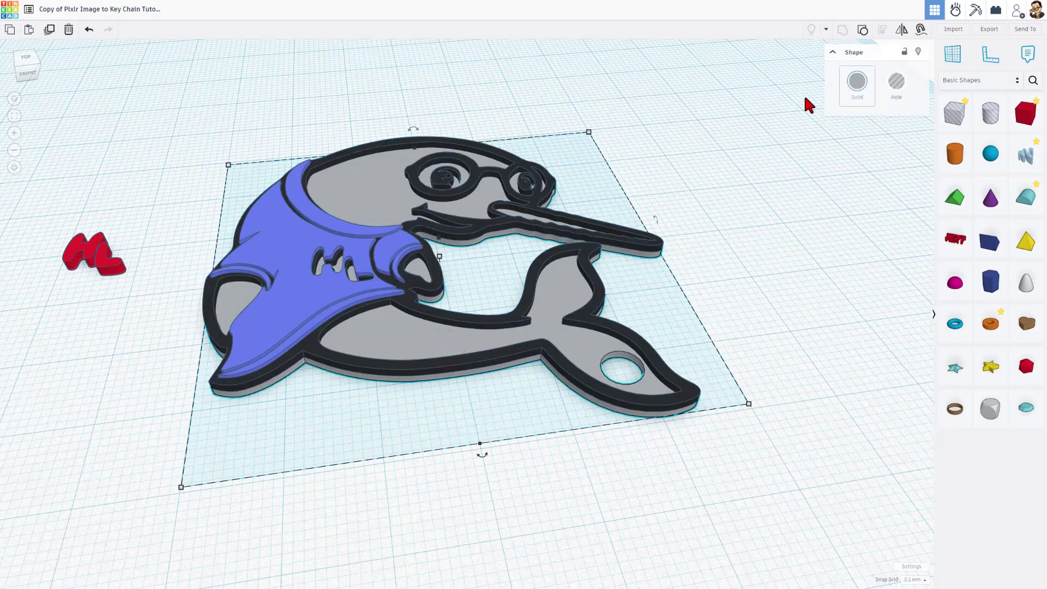
{"action": "left_click_drag", "start_coordinate": [440, 256], "coordinate": [463, 267]}
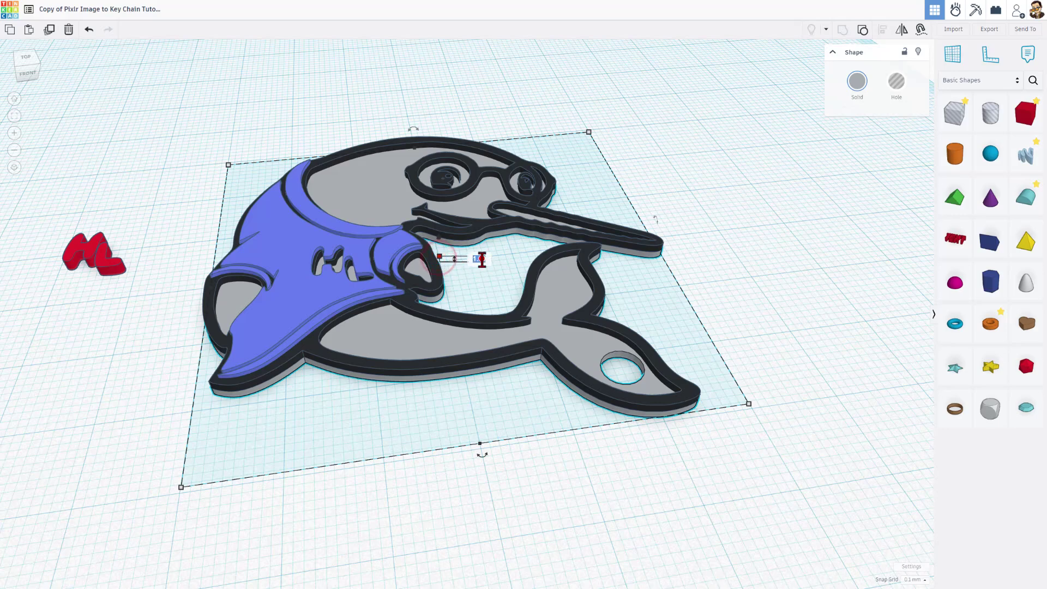
{"action": "key", "text": "Return"}
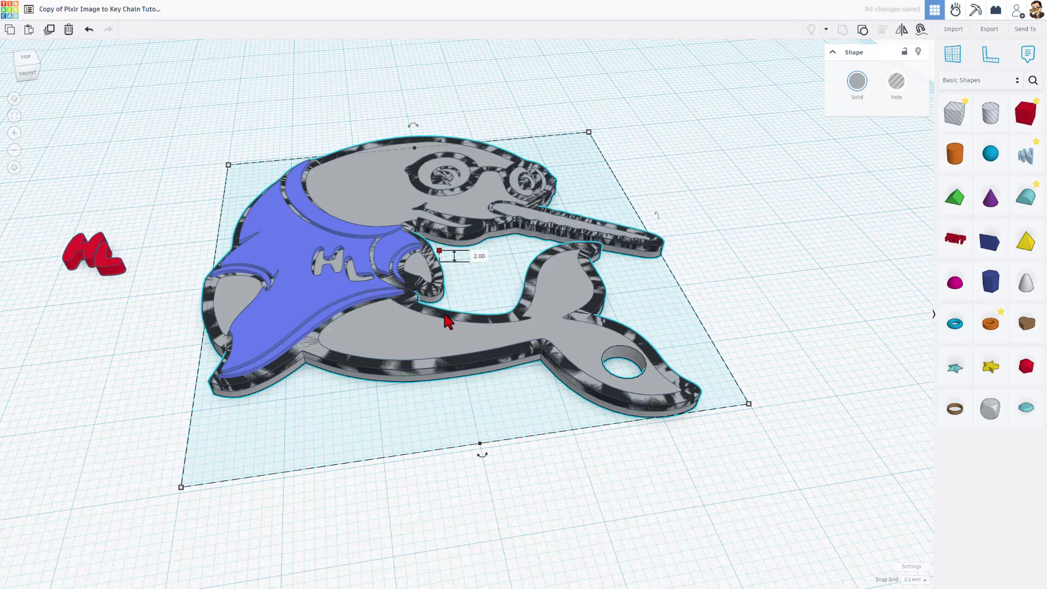
{"action": "mouse_move", "coordinate": [457, 289]}
{"action": "right_mouse_down"}
{"action": "mouse_move", "coordinate": [446, 271]}
{"action": "mouse_move", "coordinate": [464, 275]}
{"action": "right_mouse_up"}
{"action": "left_click", "coordinate": [464, 275]}
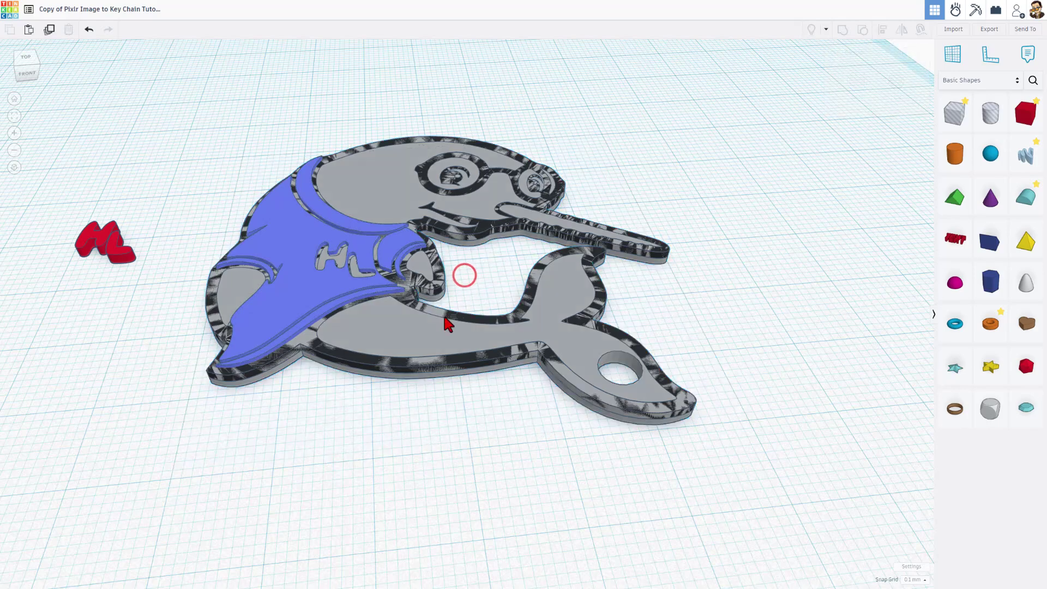
- Duplicate the black outline, turn one copy into a hole and group it with the grey base to cut it away
{"action": "left_click", "coordinate": [515, 316]}
{"action": "key", "text": "ctrl+d"}
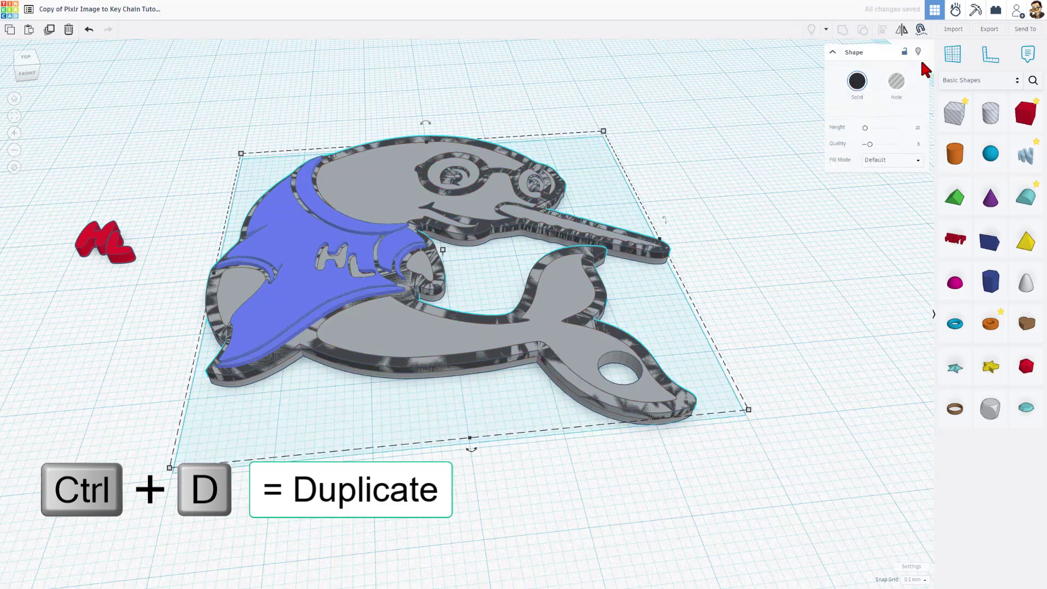
{"action": "left_click", "coordinate": [899, 87]}
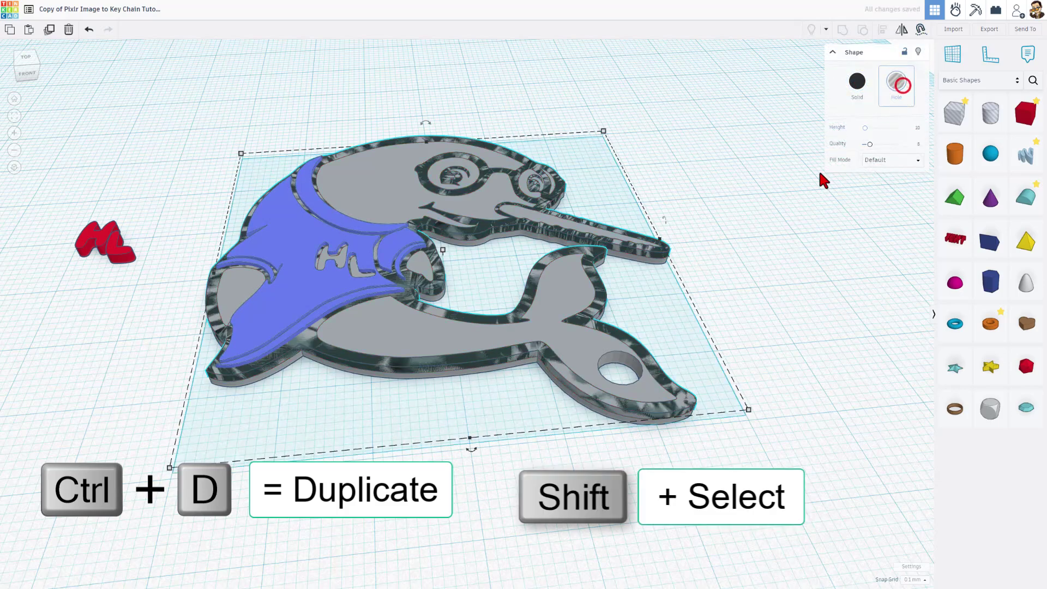
{"action": "left_click", "coordinate": [572, 332], "text": "shift"}
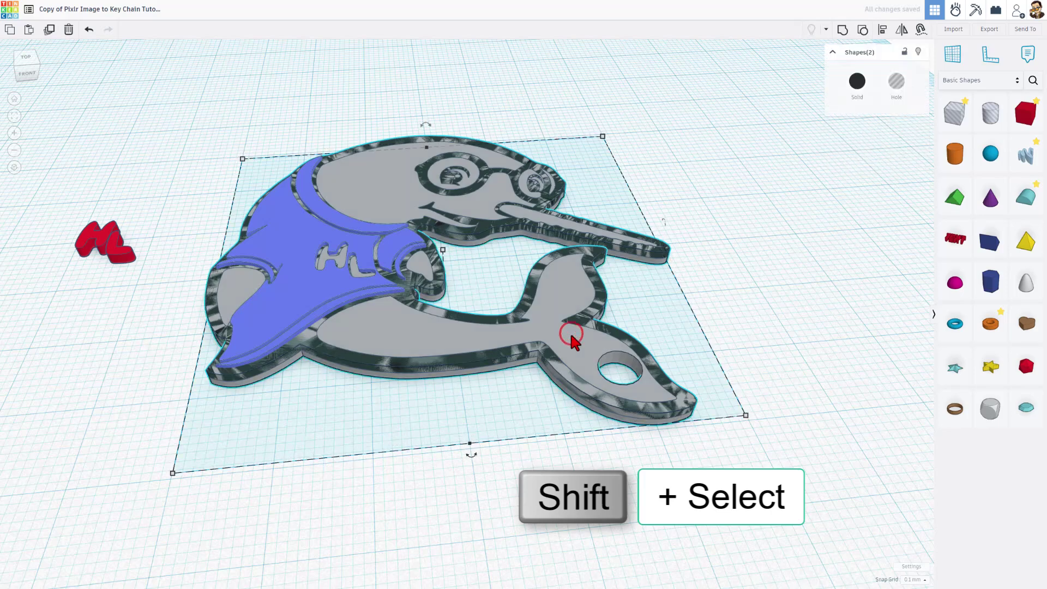
{"action": "key", "text": "ctrl+g"}
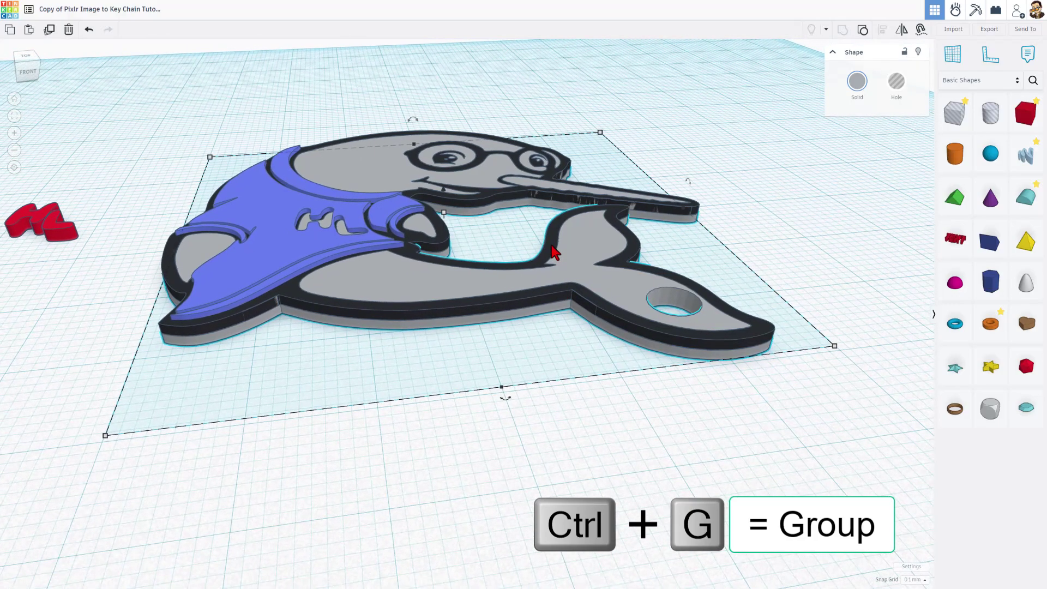
- Hide the remaining black outline and place a workplane on the exposed lower ledge of the grey base
{"action": "left_click", "coordinate": [550, 244]}
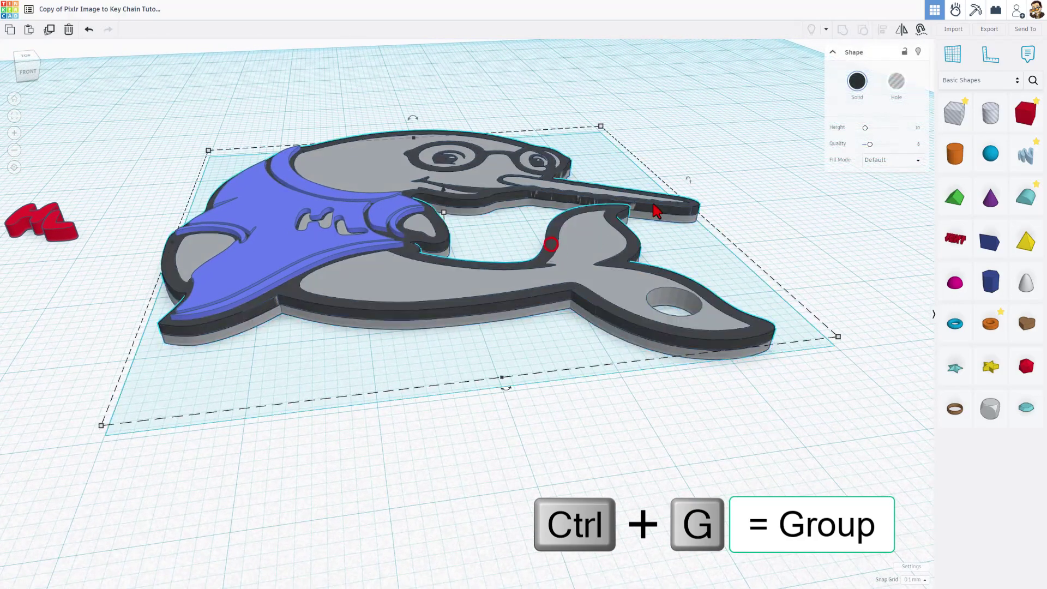
{"action": "left_click", "coordinate": [918, 53]}
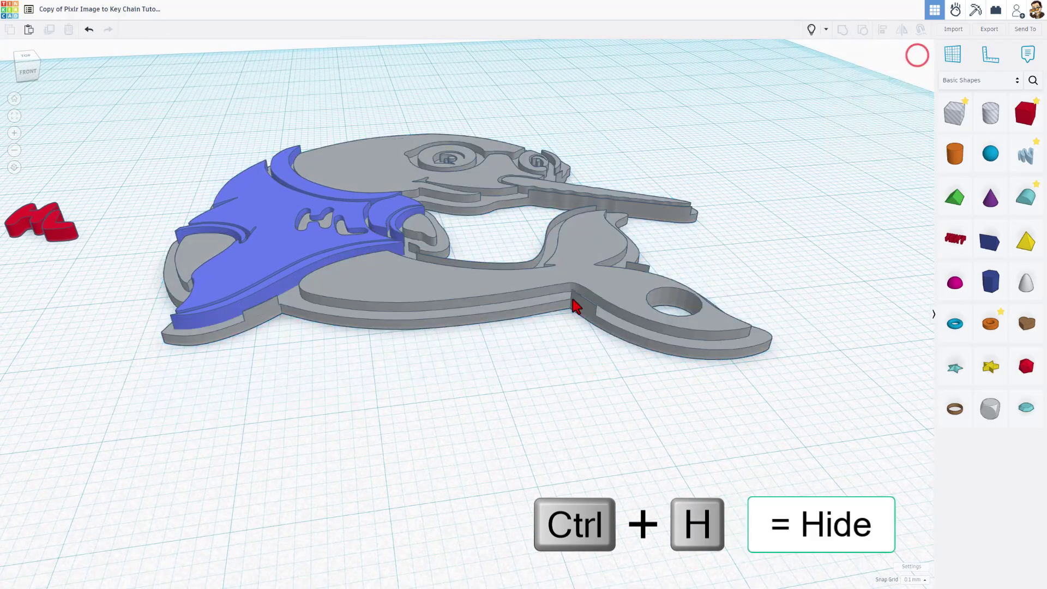
{"action": "right_click_drag", "start_coordinate": [572, 302], "coordinate": [483, 264]}
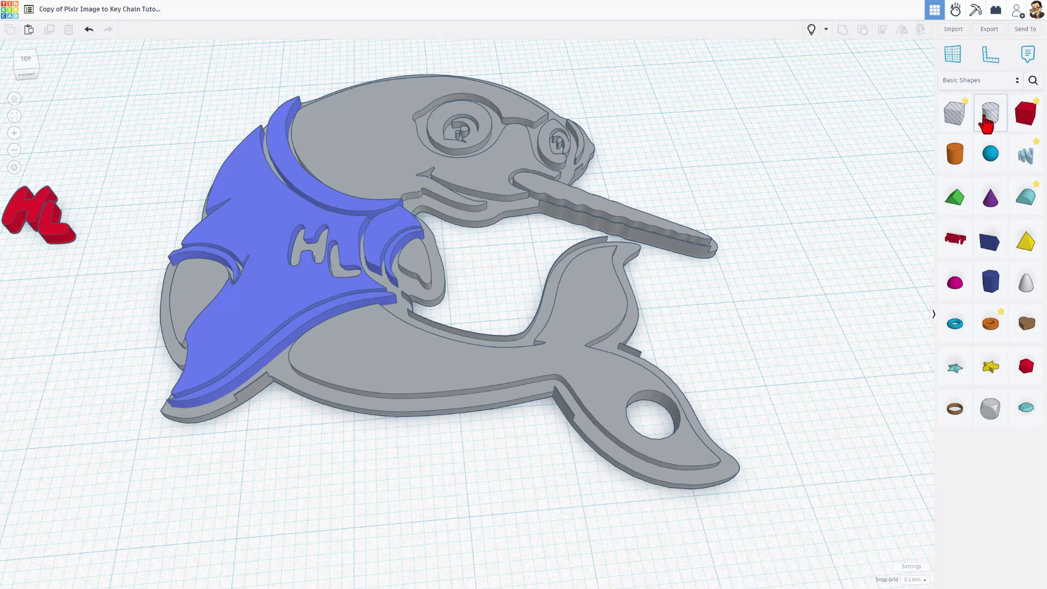
{"action": "key", "text": "w"}
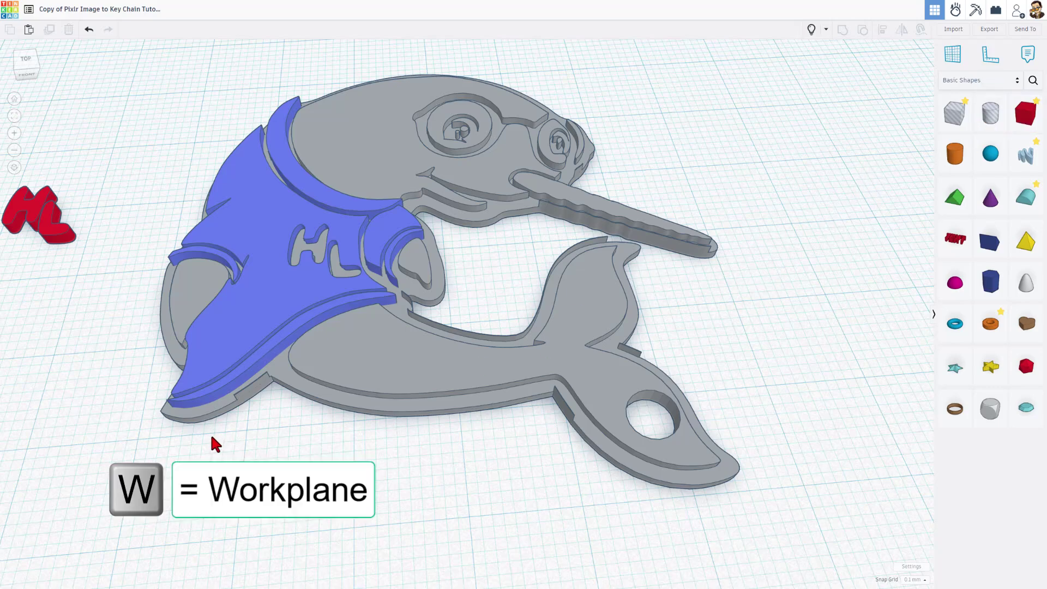
{"action": "left_click", "coordinate": [469, 217]}
- Add a cylinder hole on the workplane beside the tail and scale it down proportionally to about 1.9 mm high
{"action": "left_click_drag", "start_coordinate": [980, 124], "coordinate": [752, 343]}
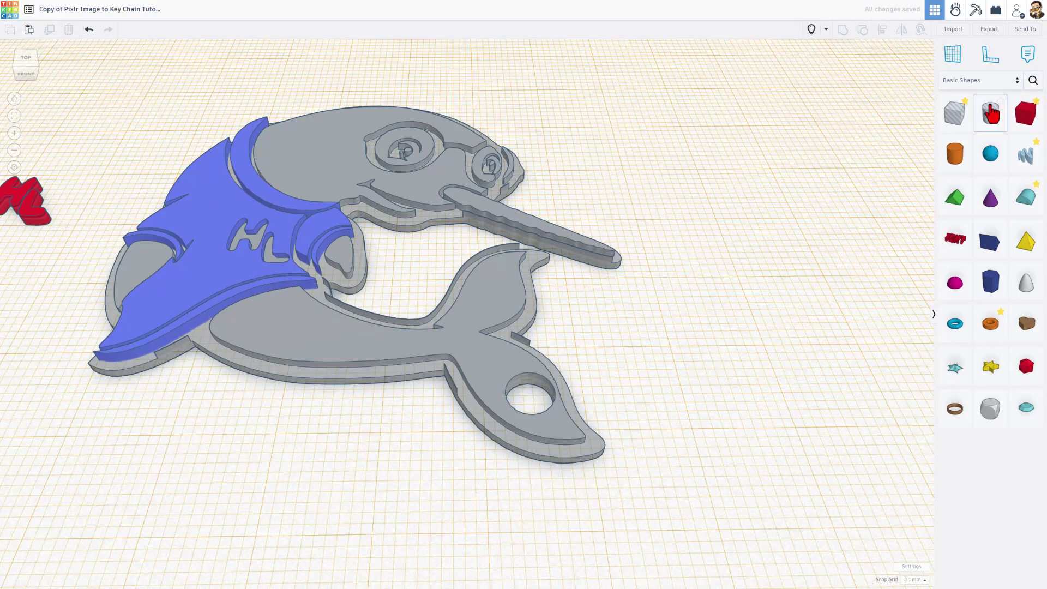
{"action": "left_click_drag", "start_coordinate": [991, 113], "coordinate": [685, 360]}
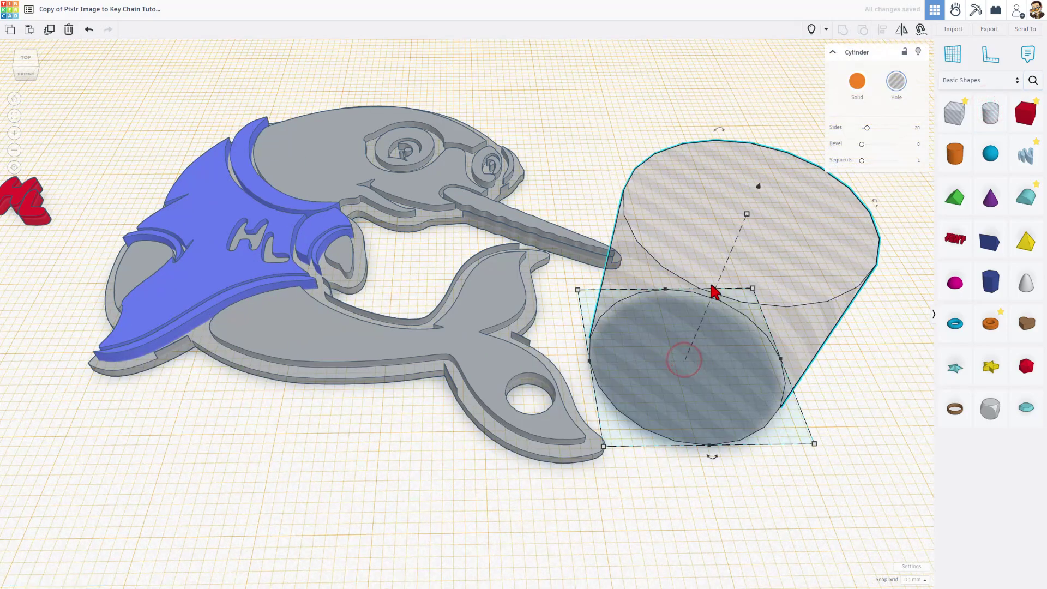
{"action": "left_click_drag", "start_coordinate": [746, 215], "coordinate": [737, 346], "text": "shift"}
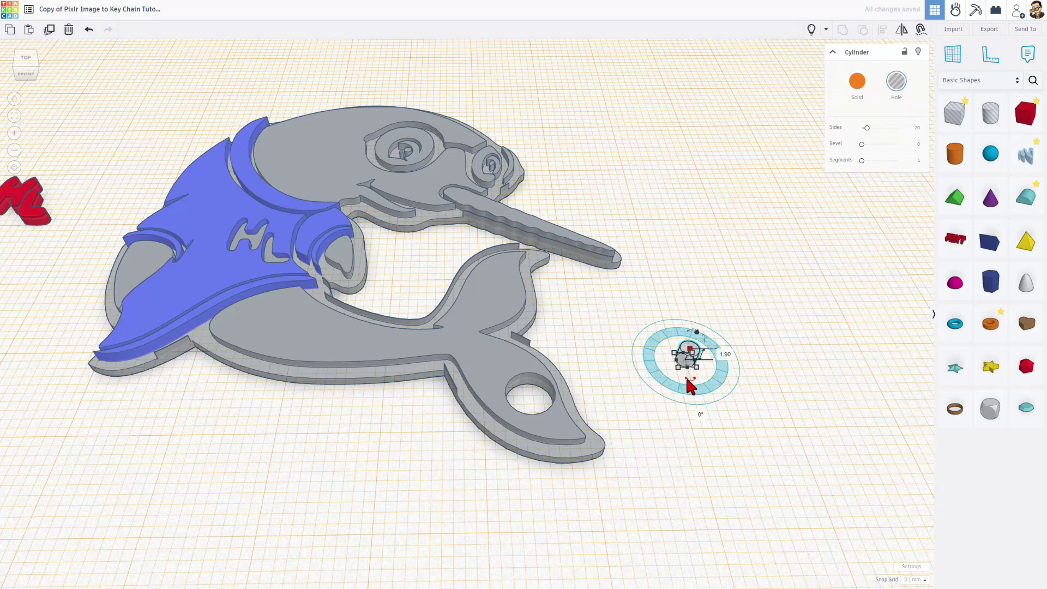
- Move the cylinder hole to the leftover sliver beside the shirt hem and shape it into a narrow ellipse covering it
{"action": "left_click_drag", "start_coordinate": [689, 374], "coordinate": [159, 364]}
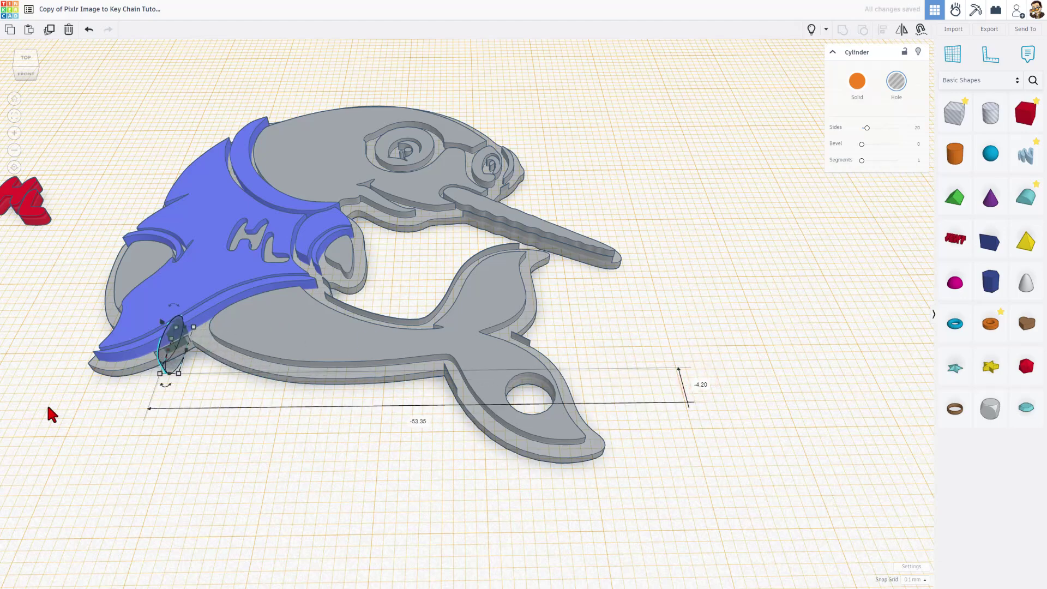
{"action": "scroll", "coordinate": [52, 434], "scroll_direction": "up", "scroll_amount": 3}
{"action": "right_click_drag", "start_coordinate": [52, 433], "coordinate": [222, 556]}
{"action": "left_click_drag", "start_coordinate": [234, 521], "coordinate": [170, 576]}
{"action": "left_click", "coordinate": [329, 570]}
{"action": "middle_click_drag", "start_coordinate": [307, 513], "coordinate": [430, 461]}
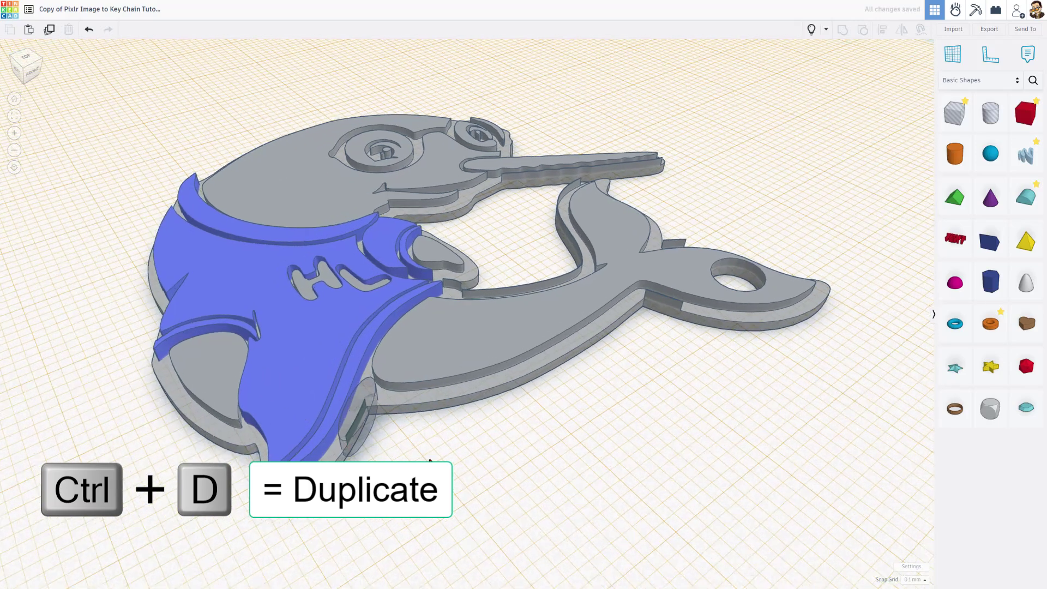
- Duplicate the cylinder hole, move the copy over the sliver below the tail joint and rotate it about -70° to fit
{"action": "left_click", "coordinate": [364, 420]}
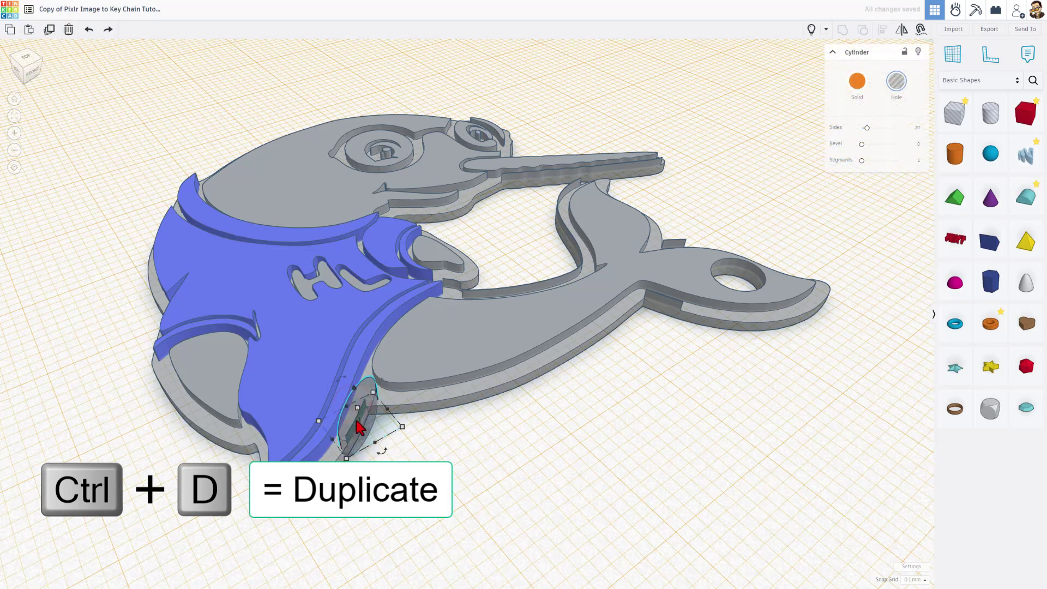
{"action": "key", "text": "ctrl+d"}
{"action": "left_click_drag", "start_coordinate": [358, 425], "coordinate": [656, 316]}
{"action": "key", "text": "f"}
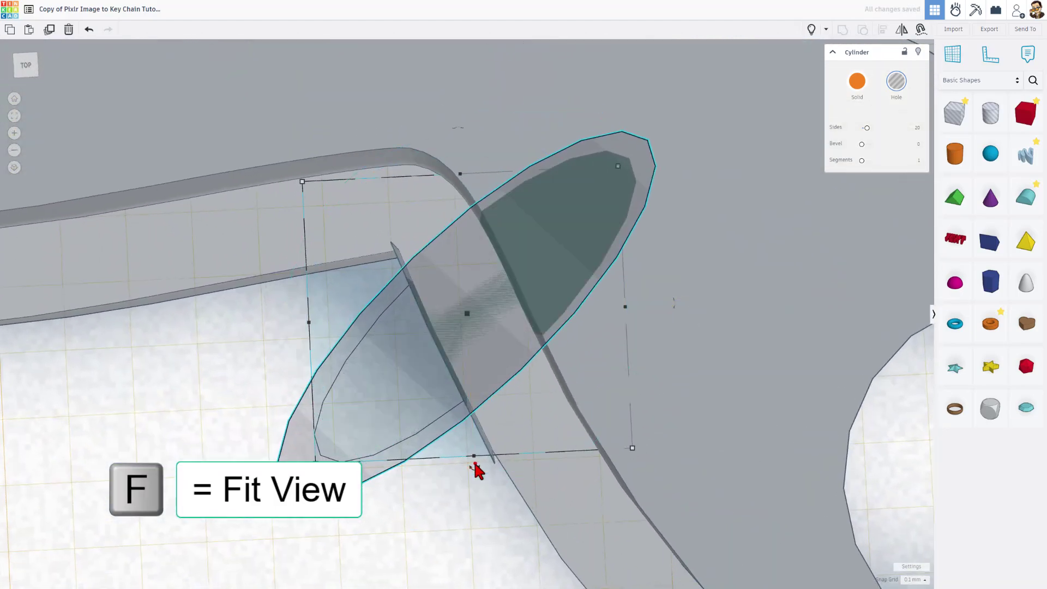
{"action": "left_click_drag", "start_coordinate": [475, 468], "coordinate": [699, 390]}
{"action": "scroll", "coordinate": [530, 360], "scroll_direction": "down", "scroll_amount": 5}
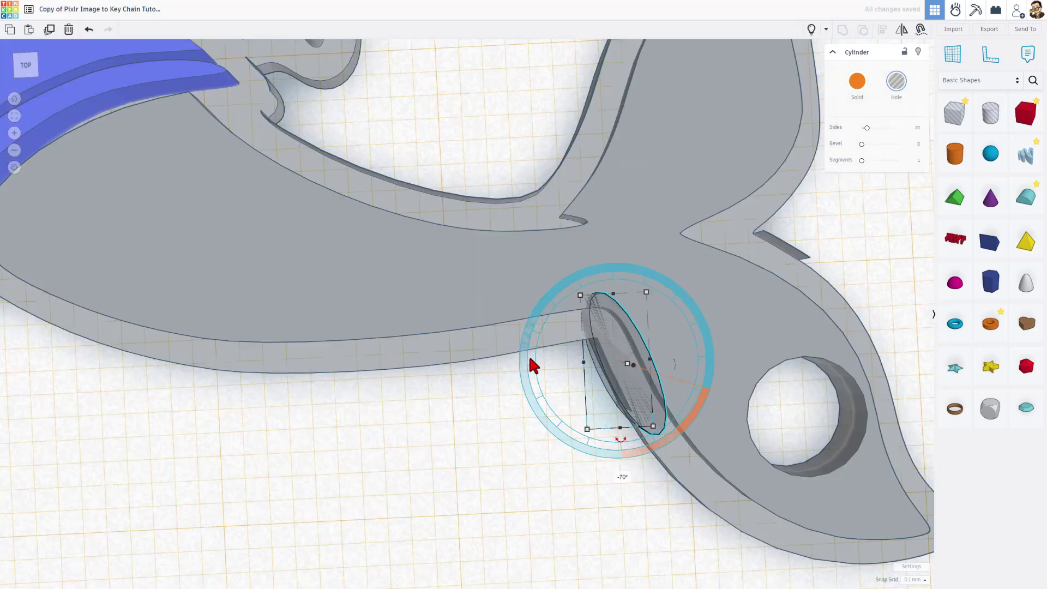
{"action": "left_click", "coordinate": [558, 451]}
{"action": "left_click_drag", "start_coordinate": [611, 363], "coordinate": [600, 399]}
{"action": "left_click", "coordinate": [556, 440]}
{"action": "right_click_drag", "start_coordinate": [486, 437], "coordinate": [626, 393]}
{"action": "scroll", "coordinate": [624, 392], "scroll_direction": "down", "scroll_amount": 10}
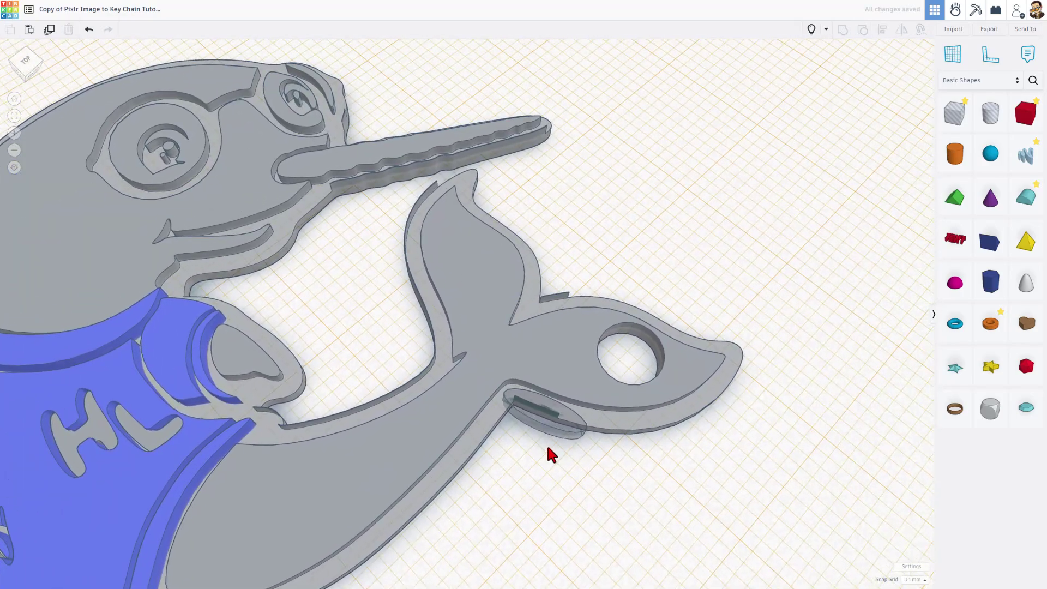
- Duplicate the cylinder hole onto the sliver above the tail joint and rotate the copy about -44°
{"action": "left_click", "coordinate": [556, 422]}
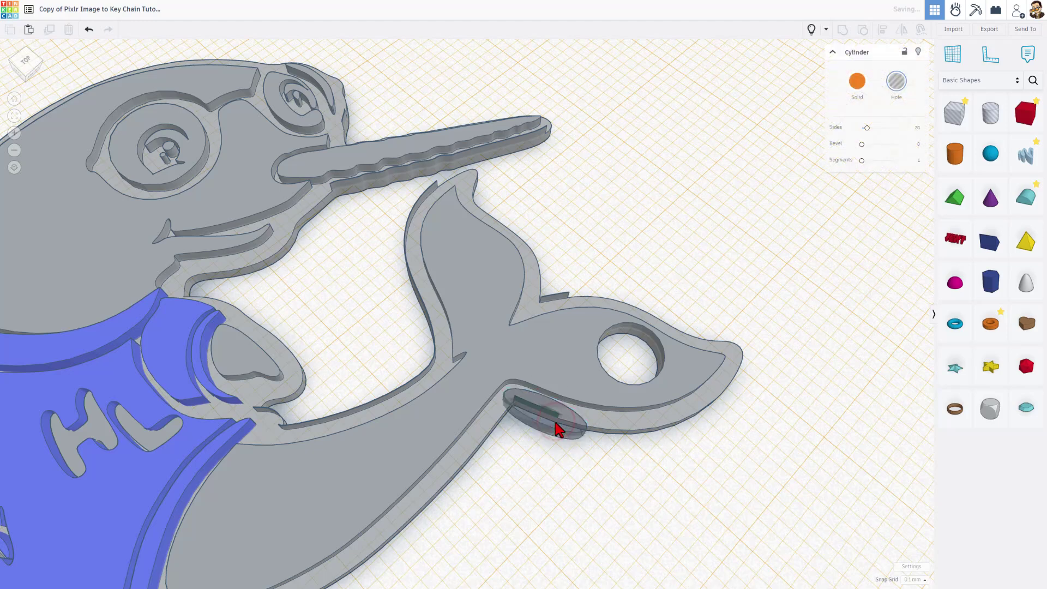
{"action": "left_click_drag", "start_coordinate": [557, 428], "coordinate": [640, 300]}
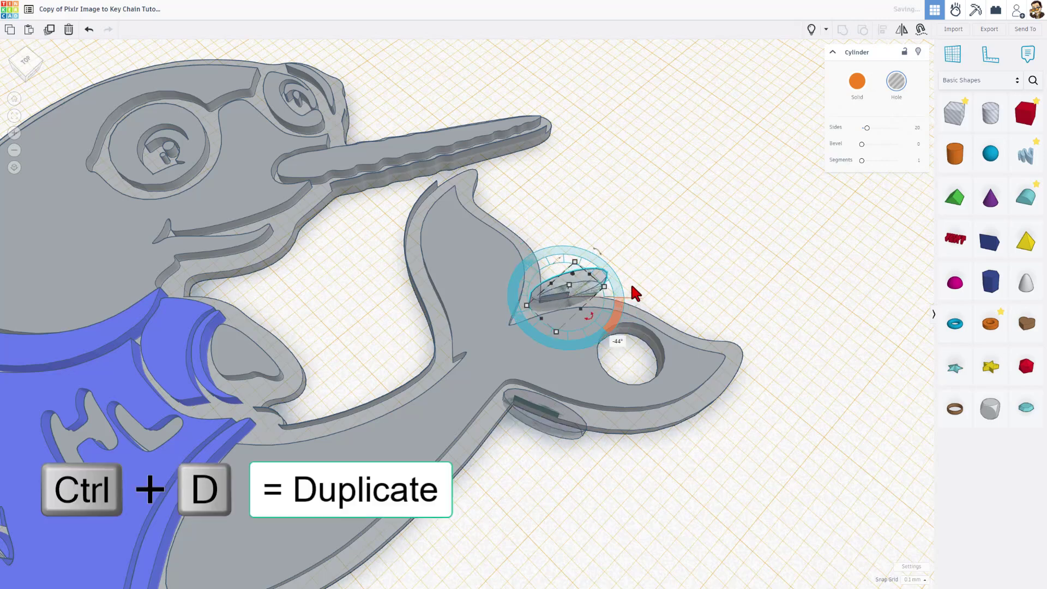
{"action": "left_click", "coordinate": [634, 255]}
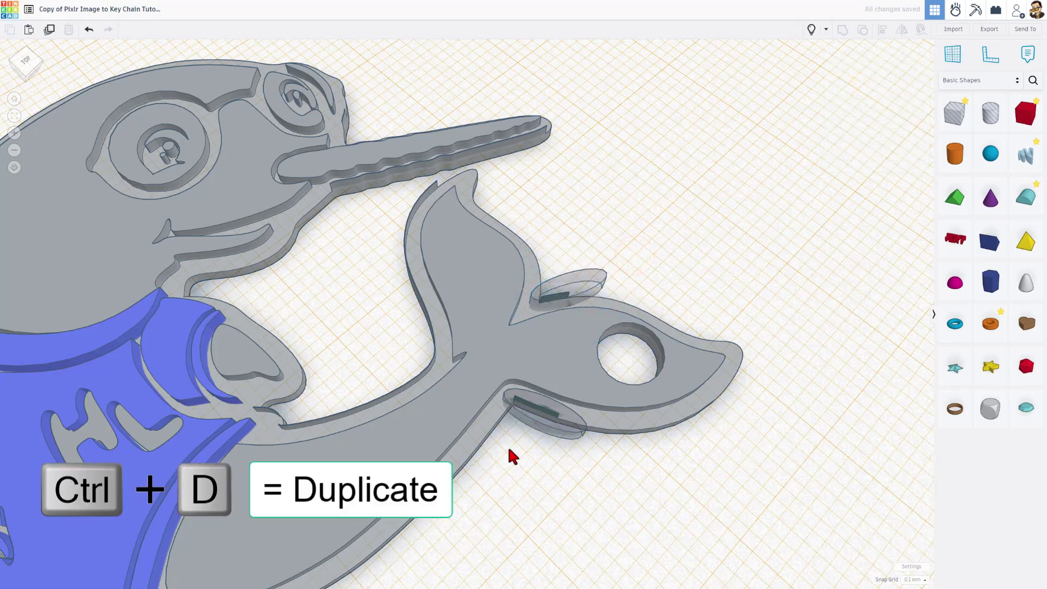
- Duplicate the cylinder hole again and fit the rotated copy over the leftover edge at the upper tail fin's tip
{"action": "key", "text": "ctrl+d"}
{"action": "left_click_drag", "start_coordinate": [570, 438], "coordinate": [414, 241]}
{"action": "mouse_move", "coordinate": [430, 279]}
{"action": "left_click_drag", "start_coordinate": [431, 279], "coordinate": [352, 308]}
{"action": "left_click", "coordinate": [394, 218]}
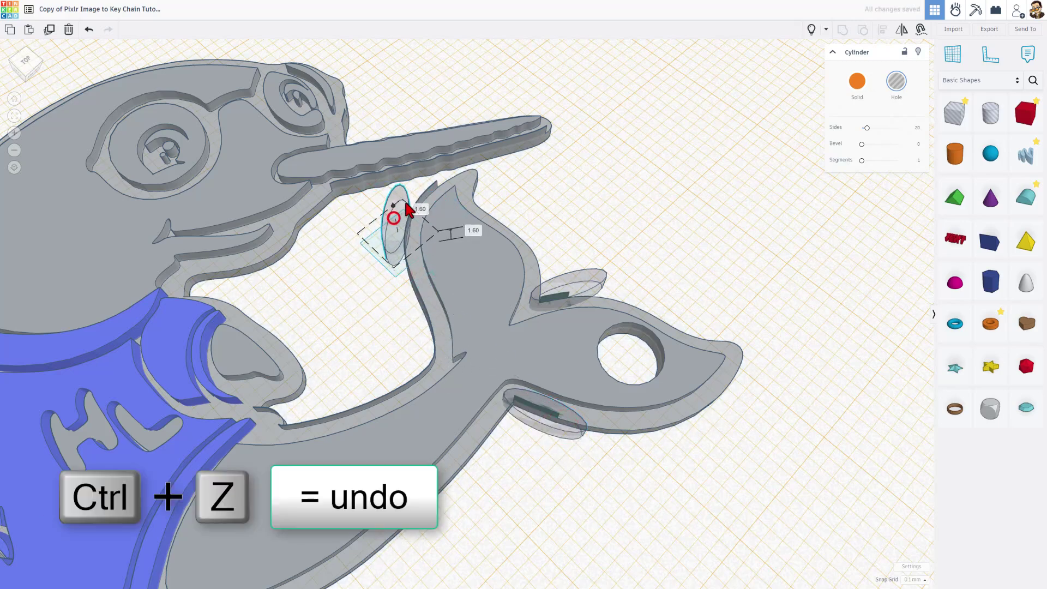
{"action": "left_click_drag", "start_coordinate": [410, 209], "coordinate": [402, 236]}
{"action": "key", "text": "ctrl+z"}
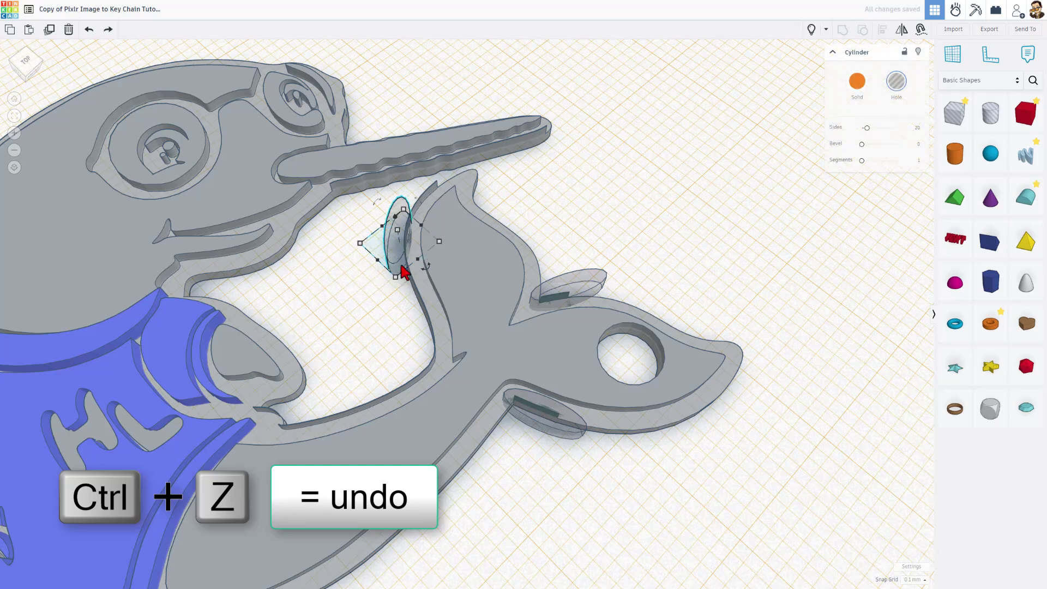
{"action": "left_click_drag", "start_coordinate": [404, 272], "coordinate": [420, 212]}
{"action": "left_click", "coordinate": [326, 260]}
{"action": "left_click", "coordinate": [413, 206]}
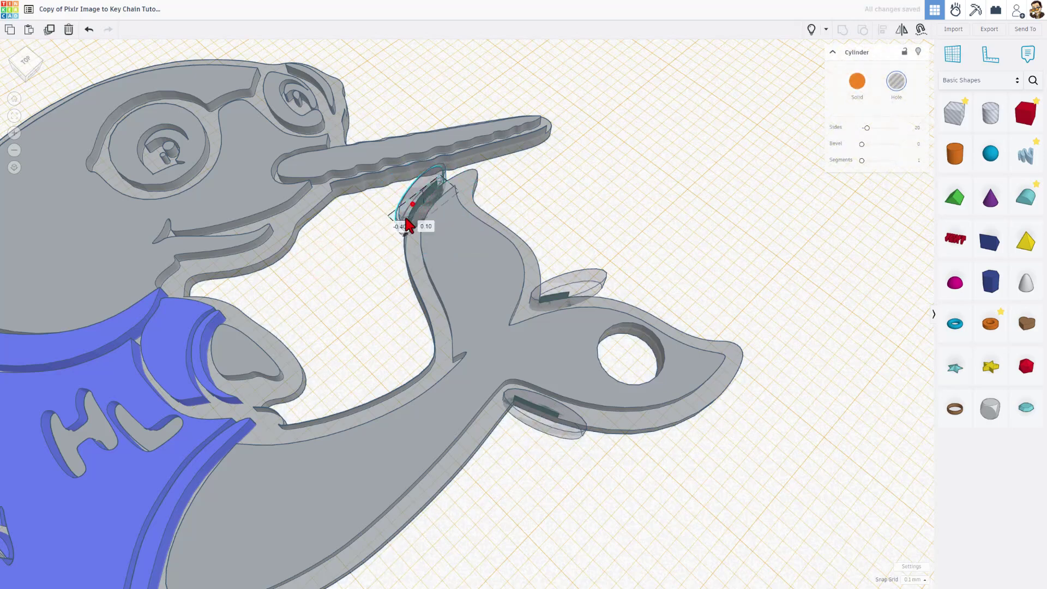
- Place more rotated copies of the cylinder hole along the tail's inner edge, the upper belly edge and the underside of the tusk
{"action": "mouse_move", "coordinate": [404, 234]}
{"action": "left_mouse_down"}
{"action": "mouse_move", "coordinate": [388, 223]}
{"action": "mouse_move", "coordinate": [386, 233]}
{"action": "left_mouse_up"}
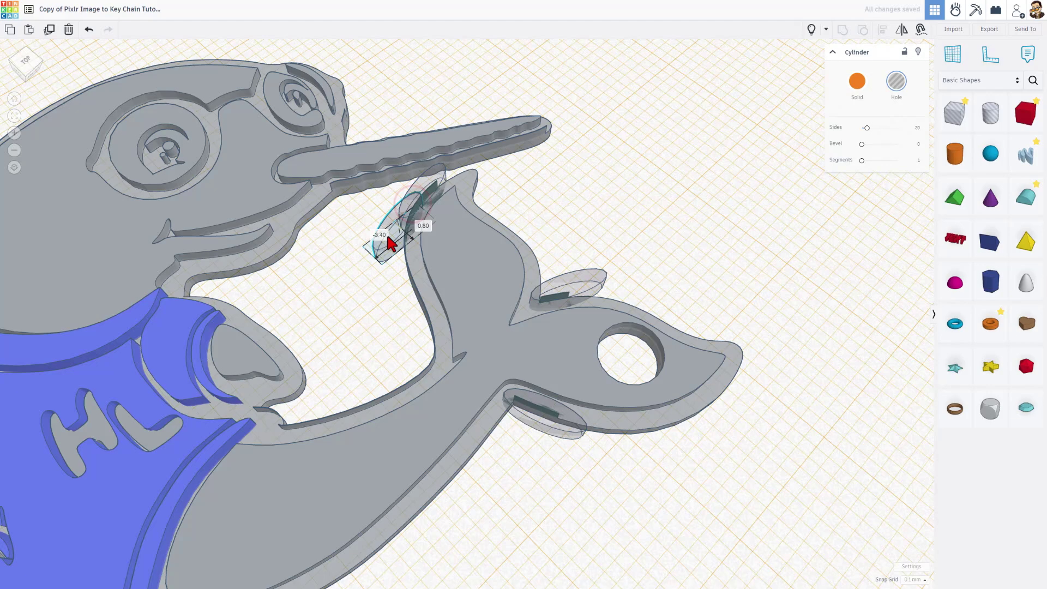
{"action": "left_click", "coordinate": [413, 250]}
{"action": "key", "text": "ctrl+z"}
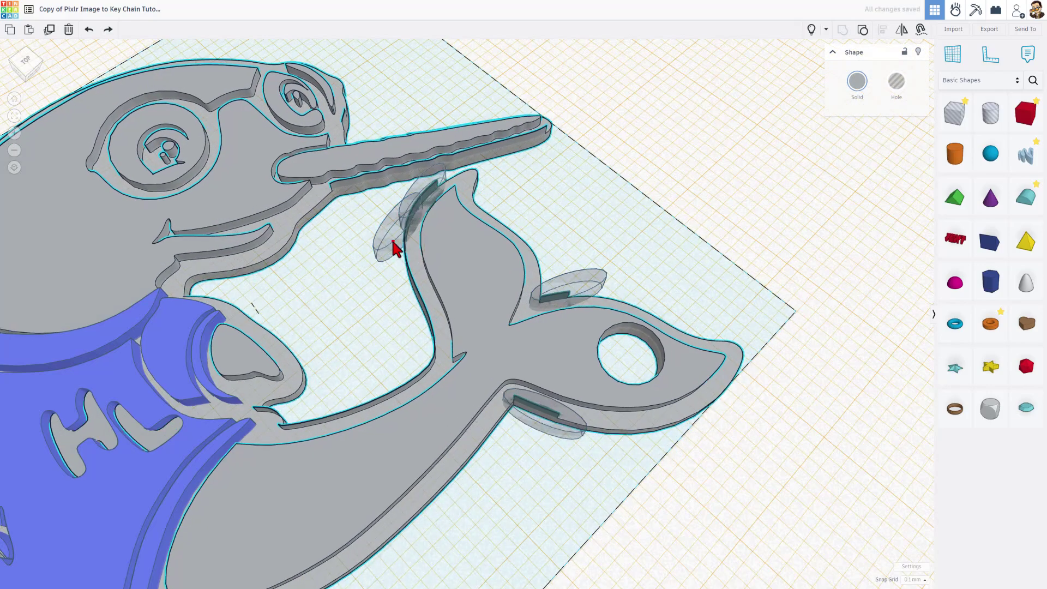
{"action": "left_click", "coordinate": [393, 243]}
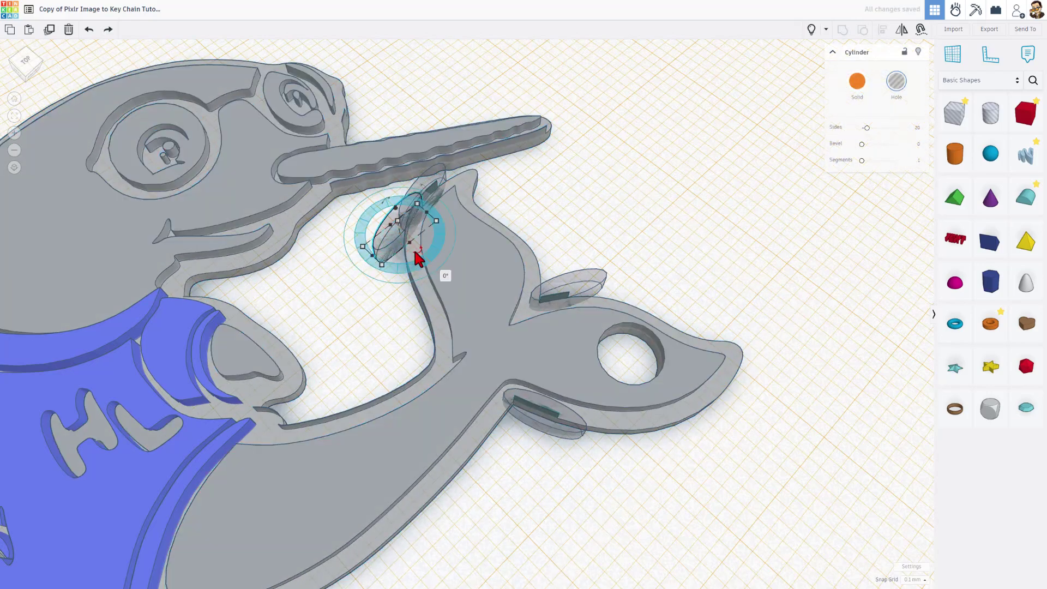
{"action": "mouse_move", "coordinate": [419, 258]}
{"action": "left_mouse_down"}
{"action": "mouse_move", "coordinate": [466, 252]}
{"action": "mouse_move", "coordinate": [403, 245]}
{"action": "mouse_move", "coordinate": [411, 254]}
{"action": "left_mouse_up"}
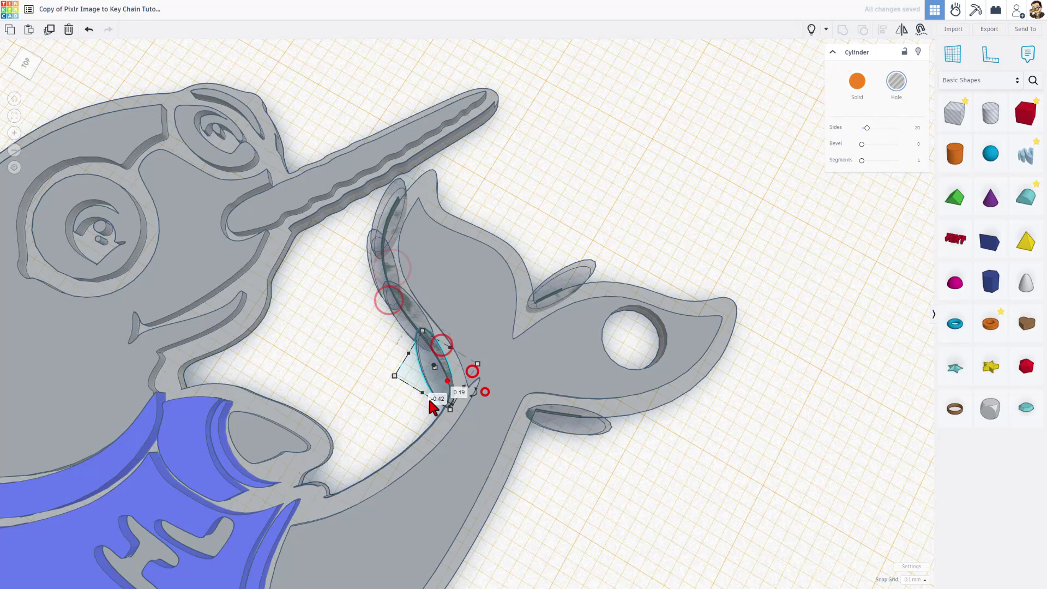
{"action": "left_click_drag", "start_coordinate": [428, 396], "coordinate": [435, 509]}
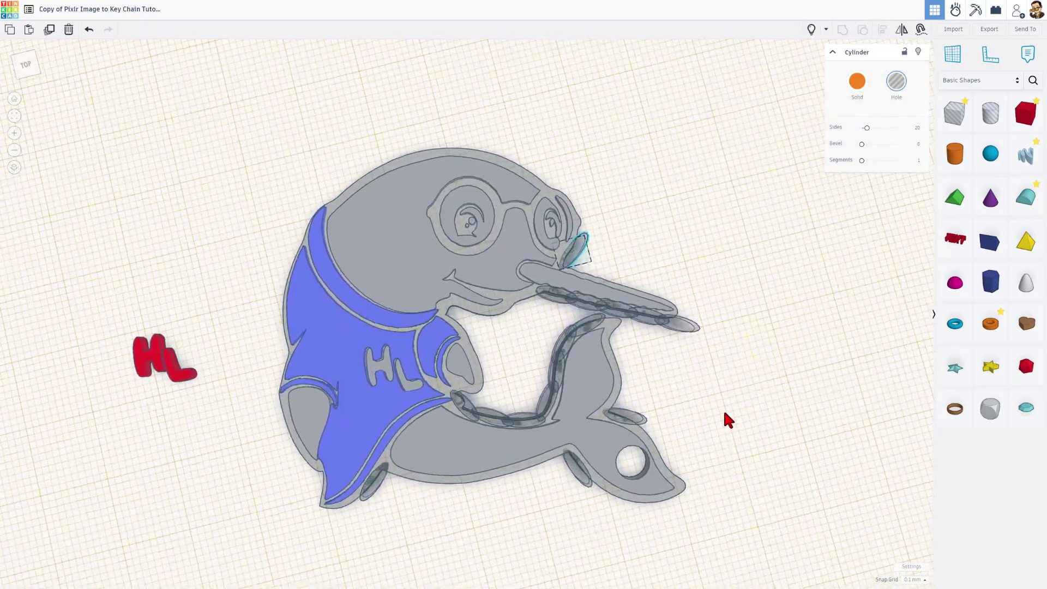
- Hide the blue shirt, then place a cylinder hole over the raised HL letters on the grey base and resize it to cover them
{"action": "right_click_drag", "start_coordinate": [725, 414], "coordinate": [805, 341]}
{"action": "left_click", "coordinate": [380, 342]}
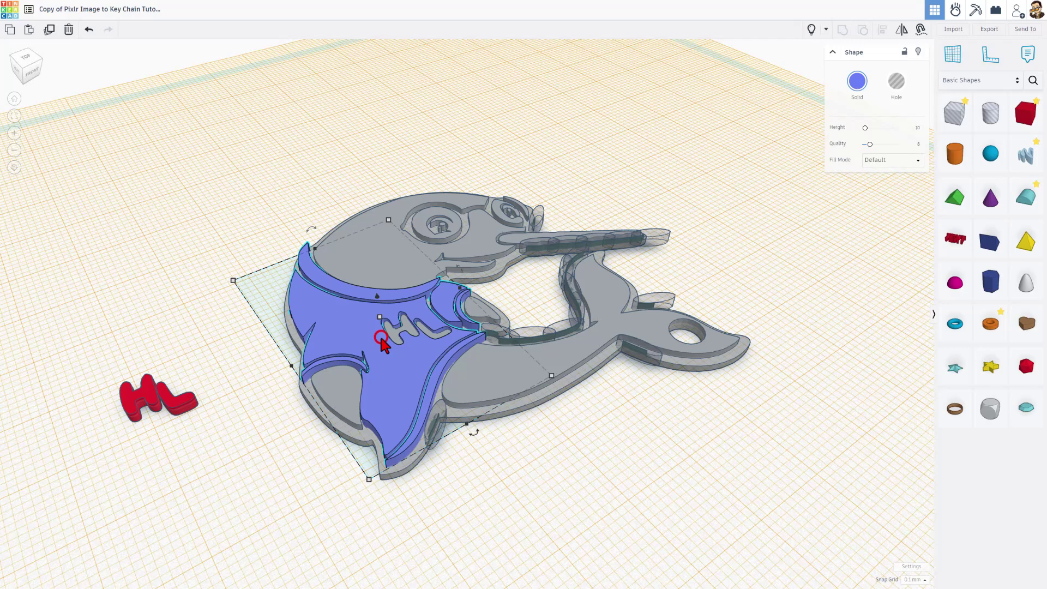
{"action": "left_click", "coordinate": [917, 52]}
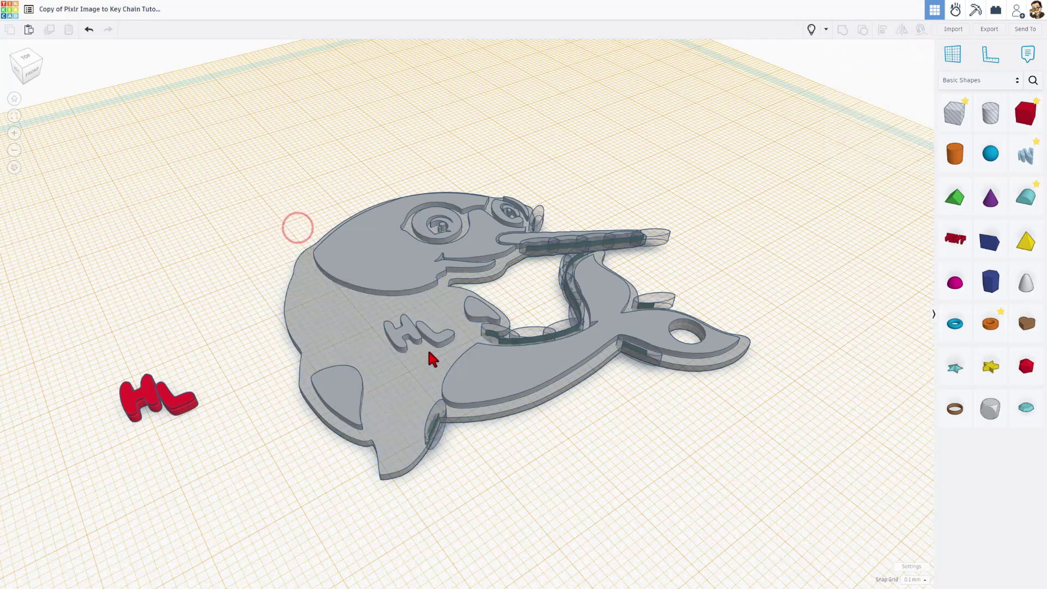
{"action": "scroll", "coordinate": [413, 360], "scroll_direction": "up", "scroll_amount": 2}
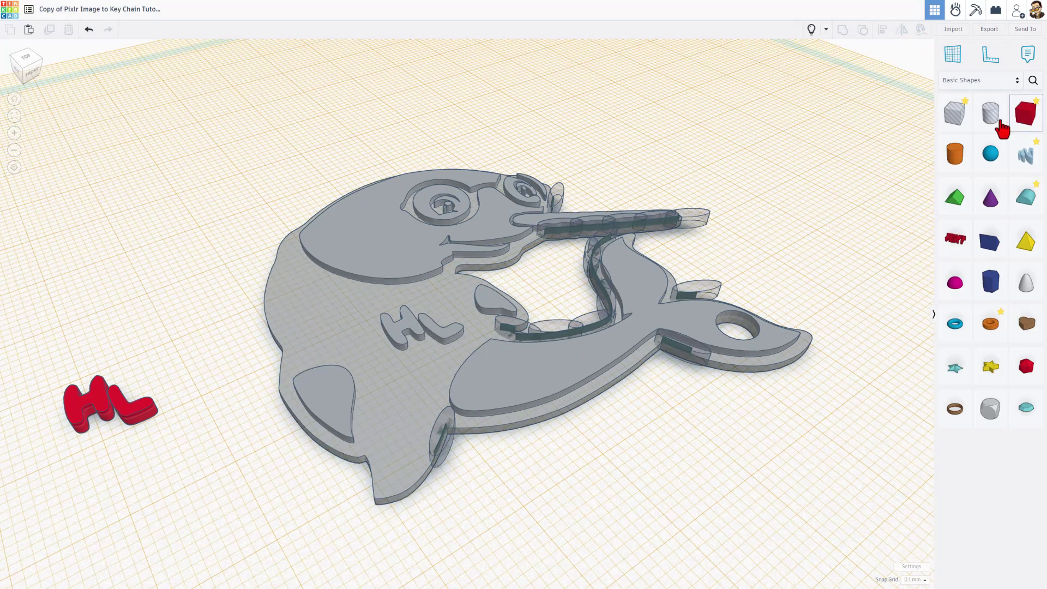
{"action": "left_click_drag", "start_coordinate": [999, 130], "coordinate": [406, 319]}
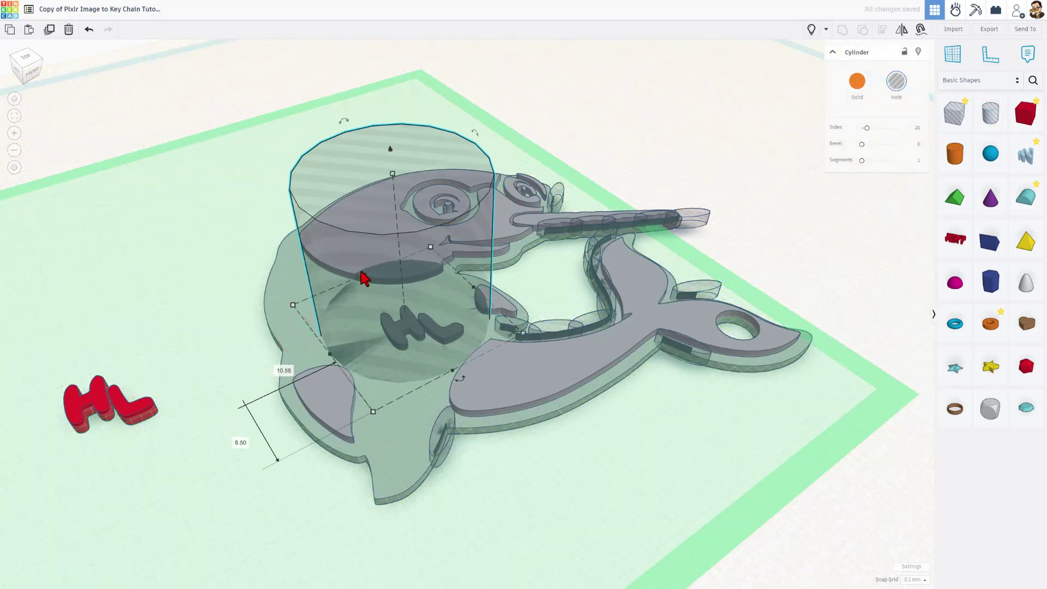
{"action": "left_click_drag", "start_coordinate": [364, 278], "coordinate": [437, 354]}
- Group the grey base with all the cylinder holes to cut away the edge slivers and the raised HL letters
{"action": "scroll", "coordinate": [248, 278], "scroll_direction": "down", "scroll_amount": 2}
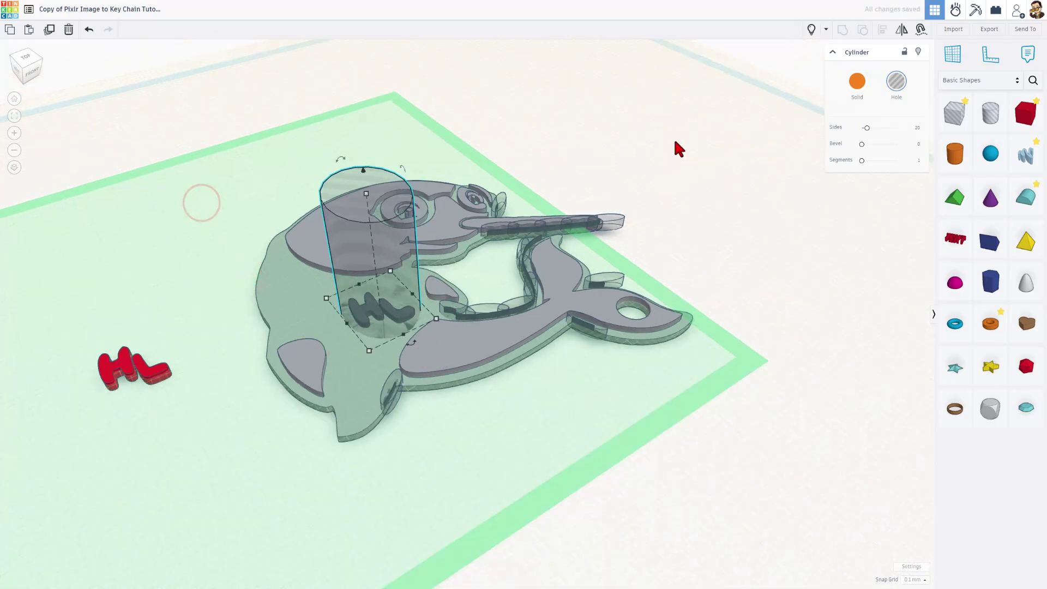
{"action": "left_click_drag", "start_coordinate": [681, 129], "coordinate": [269, 431]}
{"action": "key", "text": "ctrl+g"}
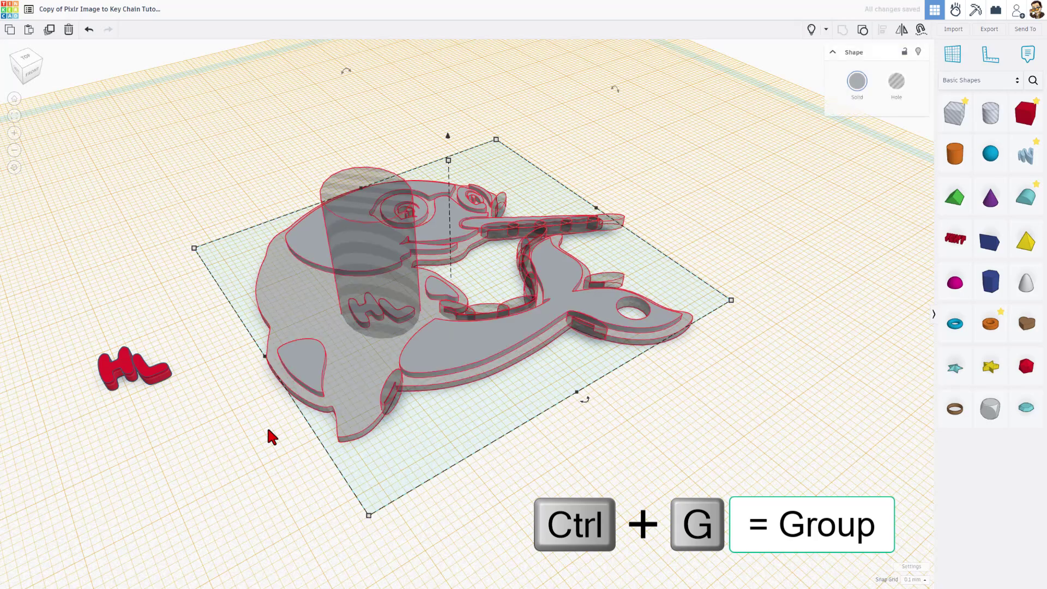
{"action": "scroll", "coordinate": [146, 304], "scroll_direction": "up", "scroll_amount": 1}
{"action": "scroll", "coordinate": [144, 304], "scroll_direction": "up", "scroll_amount": 1}
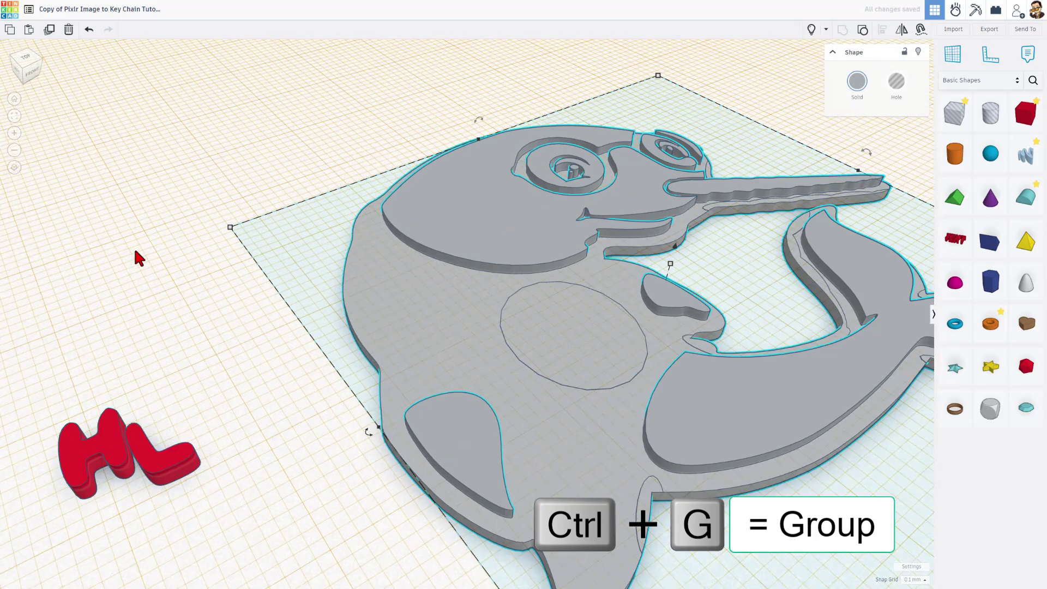
{"action": "scroll", "coordinate": [627, 256], "scroll_direction": "up", "scroll_amount": 2}
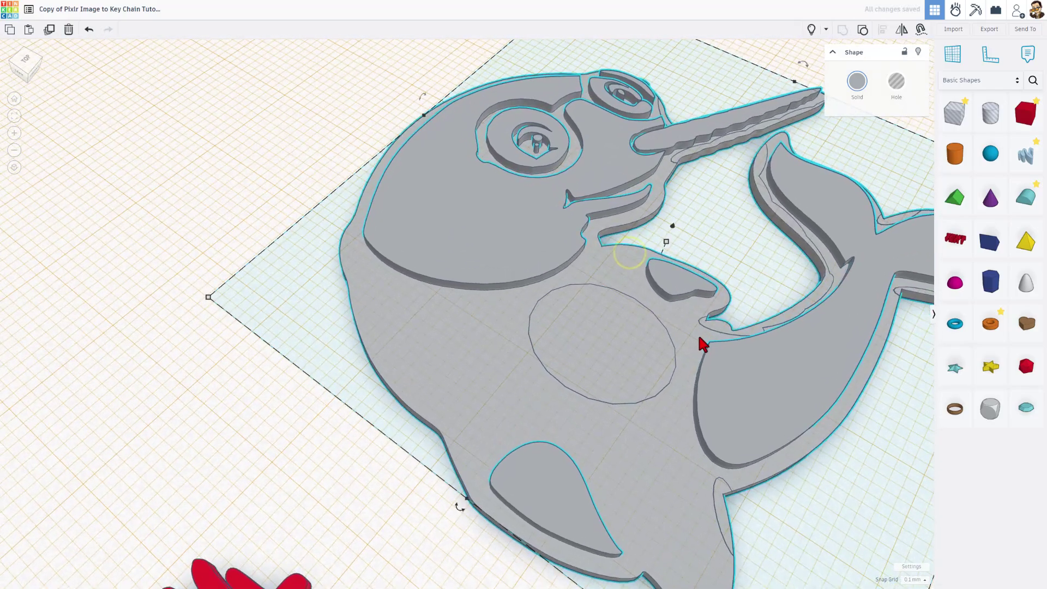
- Show all hidden parts of the keychain again
{"action": "scroll", "coordinate": [791, 316], "scroll_direction": "down", "scroll_amount": 2}
{"action": "right_click_drag", "start_coordinate": [839, 259], "coordinate": [727, 276]}
{"action": "left_click", "coordinate": [809, 31]}
{"action": "scroll", "coordinate": [719, 273], "scroll_direction": "down", "scroll_amount": 2}
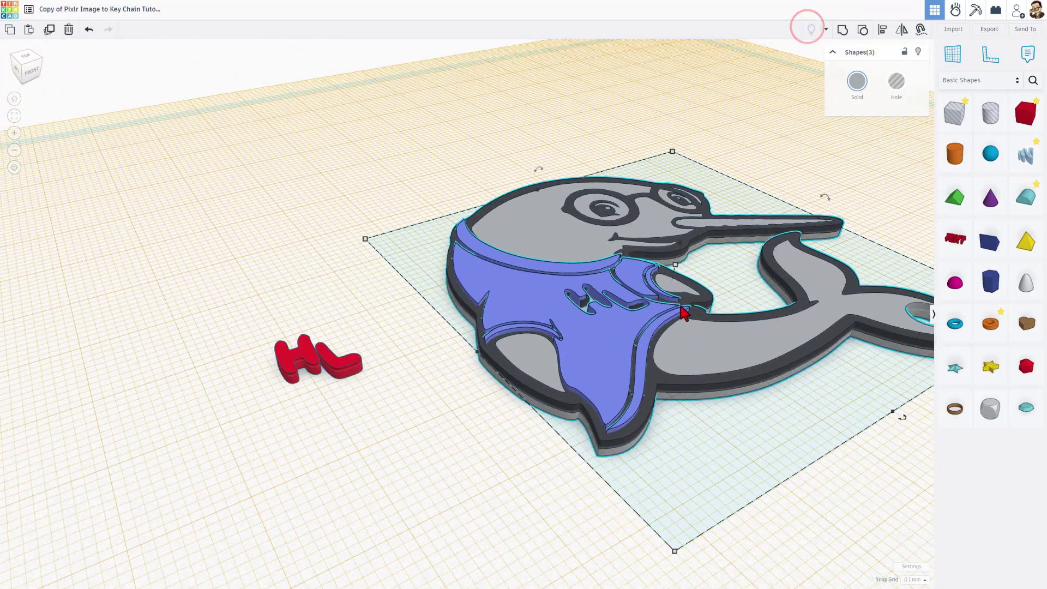
- Temporarily hide the blue shirt to examine the black outline piece beneath it
{"action": "left_click", "coordinate": [719, 273]}
{"action": "mouse_move", "coordinate": [719, 273]}
{"action": "right_mouse_down"}
{"action": "mouse_move", "coordinate": [626, 319]}
{"action": "mouse_move", "coordinate": [638, 314]}
{"action": "right_mouse_up"}
{"action": "right_click_drag", "start_coordinate": [637, 354], "coordinate": [750, 356]}
{"action": "left_click", "coordinate": [750, 356]}
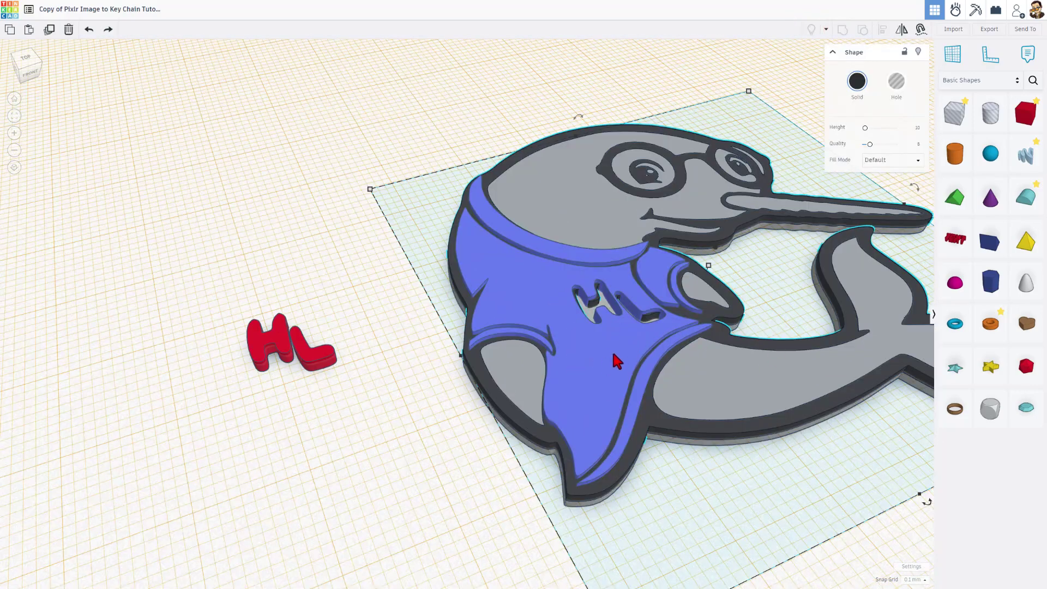
{"action": "left_click", "coordinate": [614, 354]}
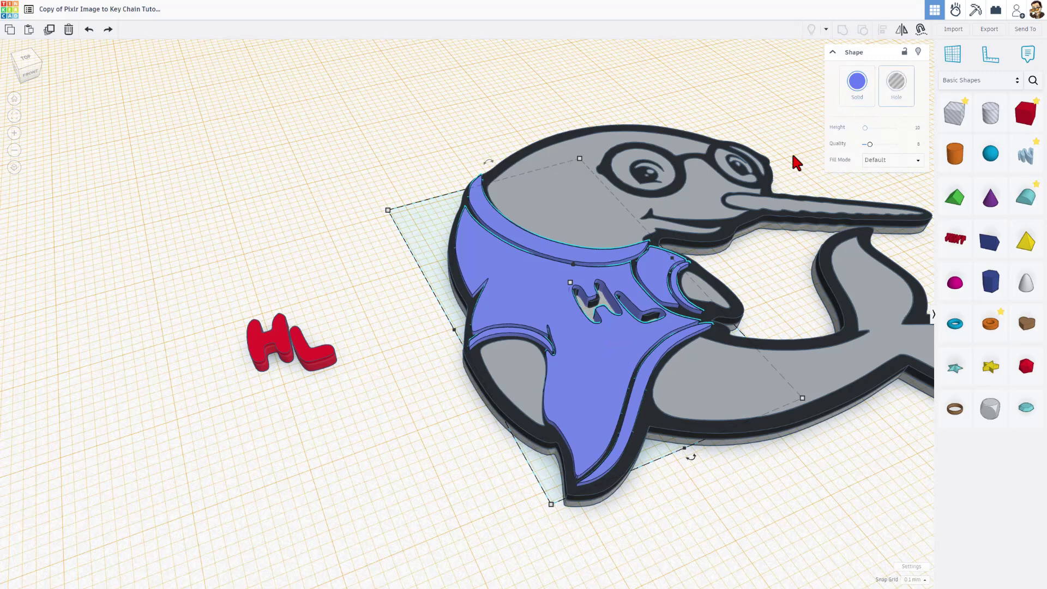
{"action": "left_click", "coordinate": [919, 51]}
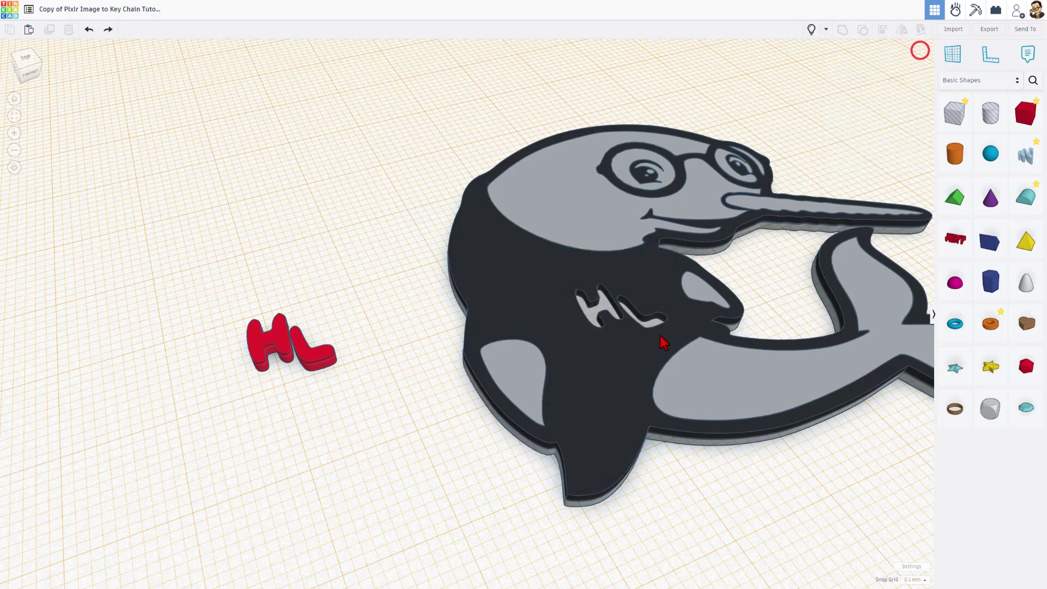
{"action": "left_click", "coordinate": [811, 30]}
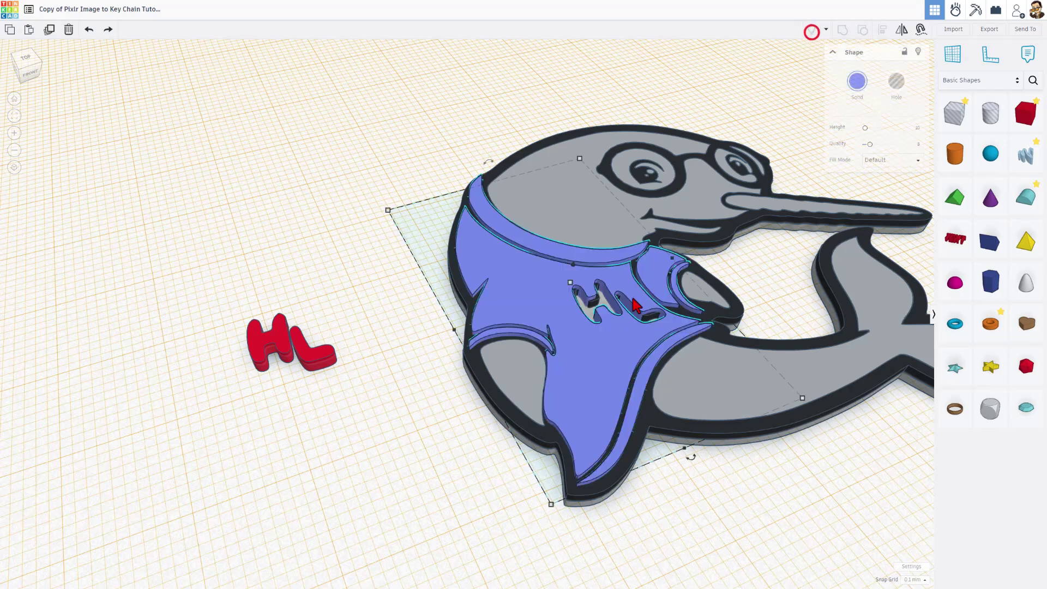
- Duplicate the blue shirt in place, hide one of the two and turn the other into a hole
{"action": "key", "text": "ctrl+d"}
{"action": "left_click", "coordinate": [811, 268]}
{"action": "left_click", "coordinate": [632, 339]}
{"action": "key", "text": "ctrl+d"}
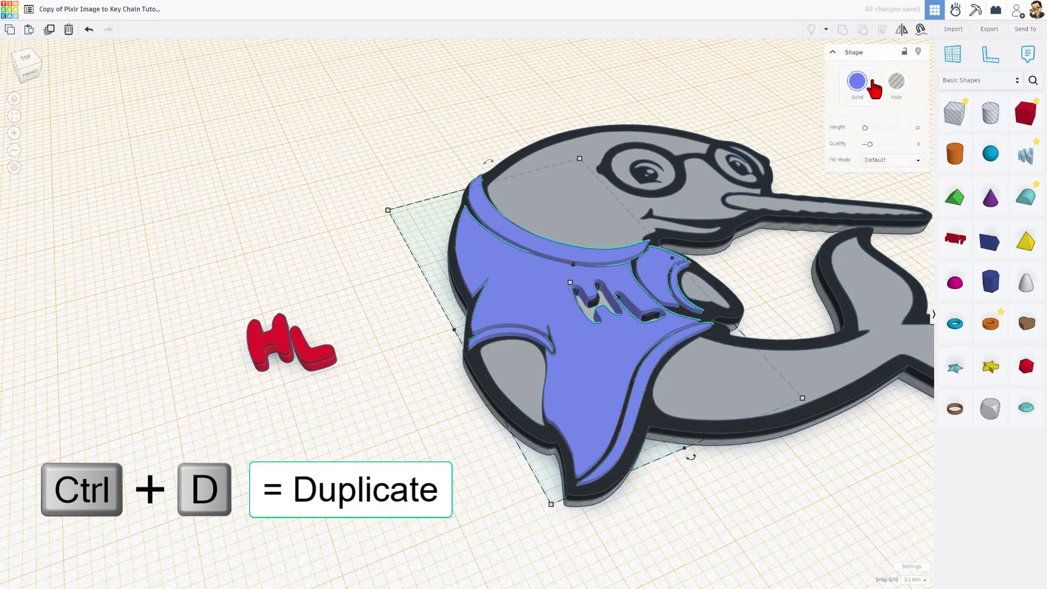
{"action": "left_click", "coordinate": [916, 53]}
{"action": "left_click", "coordinate": [594, 343]}
{"action": "left_click", "coordinate": [897, 83]}
- Group the shirt-shaped hole with the black outline to cut the shirt's shape out of it
{"action": "scroll", "coordinate": [628, 368], "scroll_direction": "up", "scroll_amount": 3}
{"action": "left_click", "coordinate": [626, 368]}
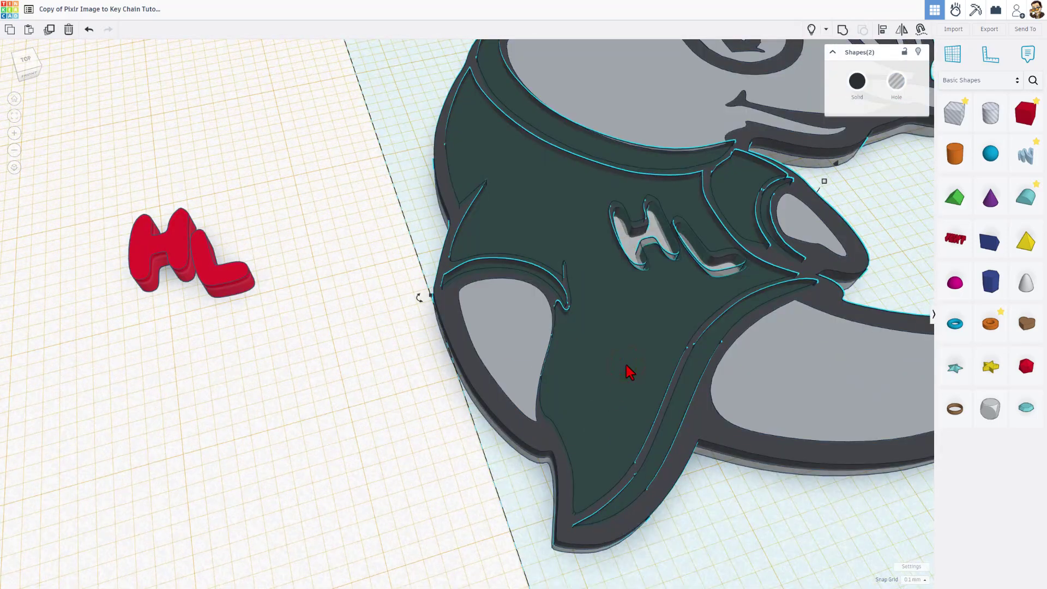
{"action": "key", "text": "ctrl+g"}
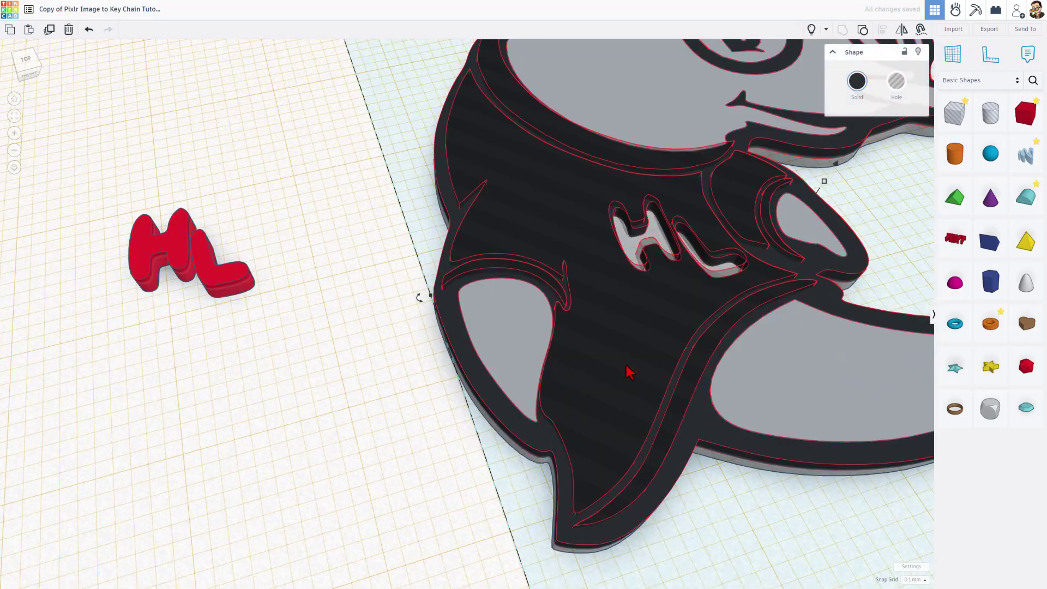
{"action": "scroll", "coordinate": [603, 365], "scroll_direction": "down", "scroll_amount": 2}
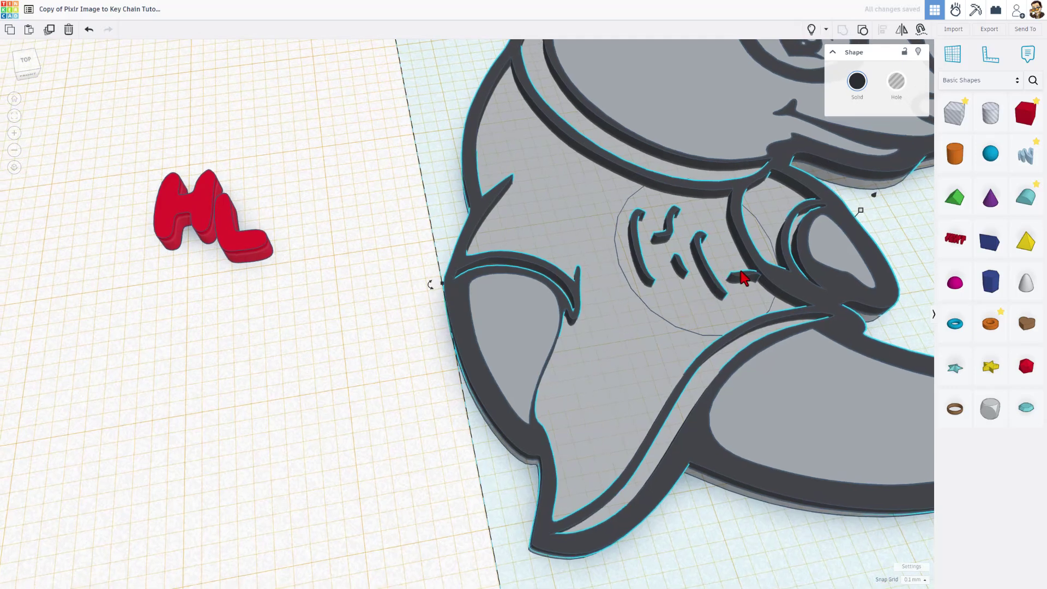
{"action": "scroll", "coordinate": [697, 284], "scroll_direction": "up", "scroll_amount": 5}
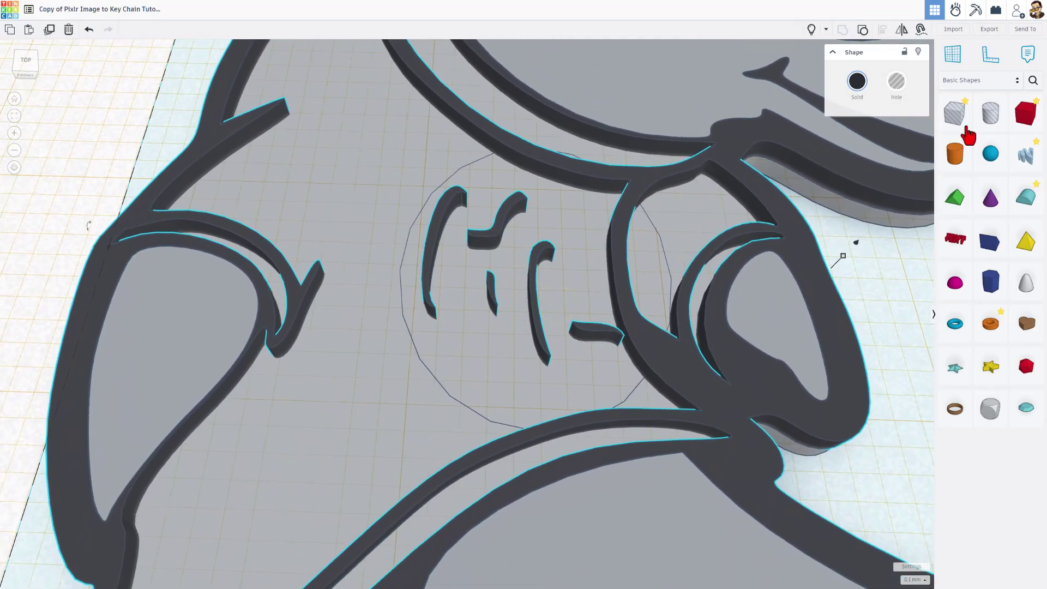
- Place a cylinder hole over the leftover black HL fragments, narrow it to fit inside the shirt area and reduce its height
{"action": "scroll", "coordinate": [469, 417], "scroll_direction": "down", "scroll_amount": 5}
{"action": "left_click_drag", "start_coordinate": [992, 121], "coordinate": [414, 376]}
{"action": "left_click_drag", "start_coordinate": [306, 350], "coordinate": [404, 349]}
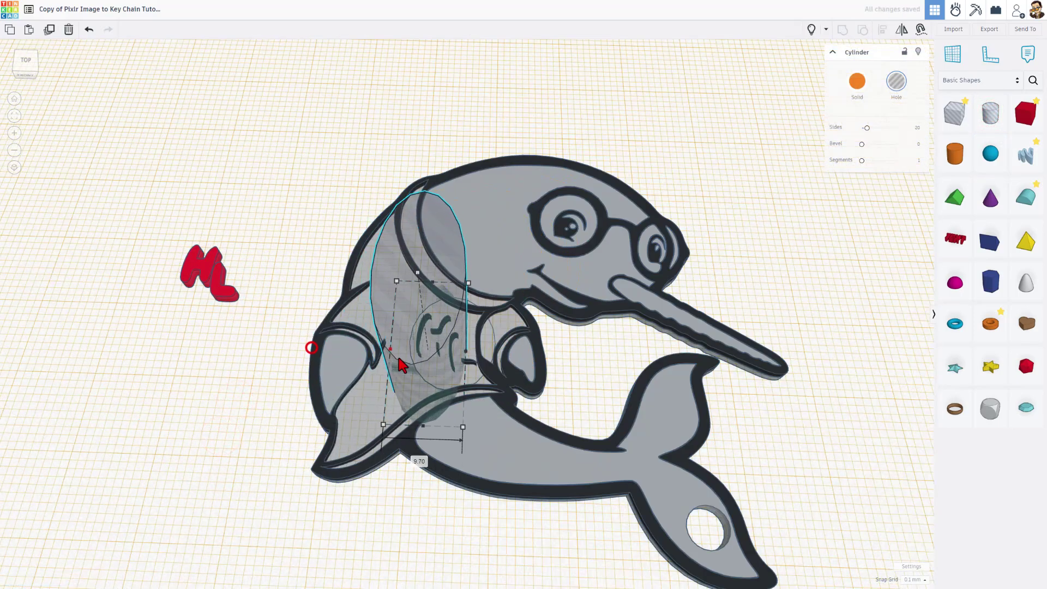
{"action": "left_click_drag", "start_coordinate": [433, 431], "coordinate": [434, 361]}
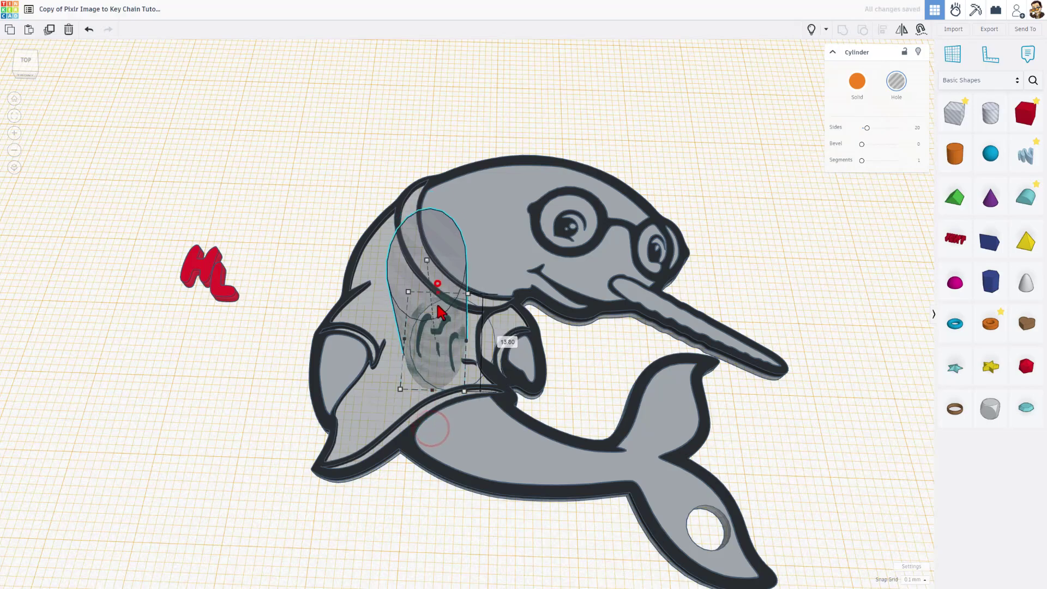
{"action": "scroll", "coordinate": [439, 292], "scroll_direction": "up", "scroll_amount": 3}
{"action": "scroll", "coordinate": [442, 357], "scroll_direction": "down", "scroll_amount": 3}
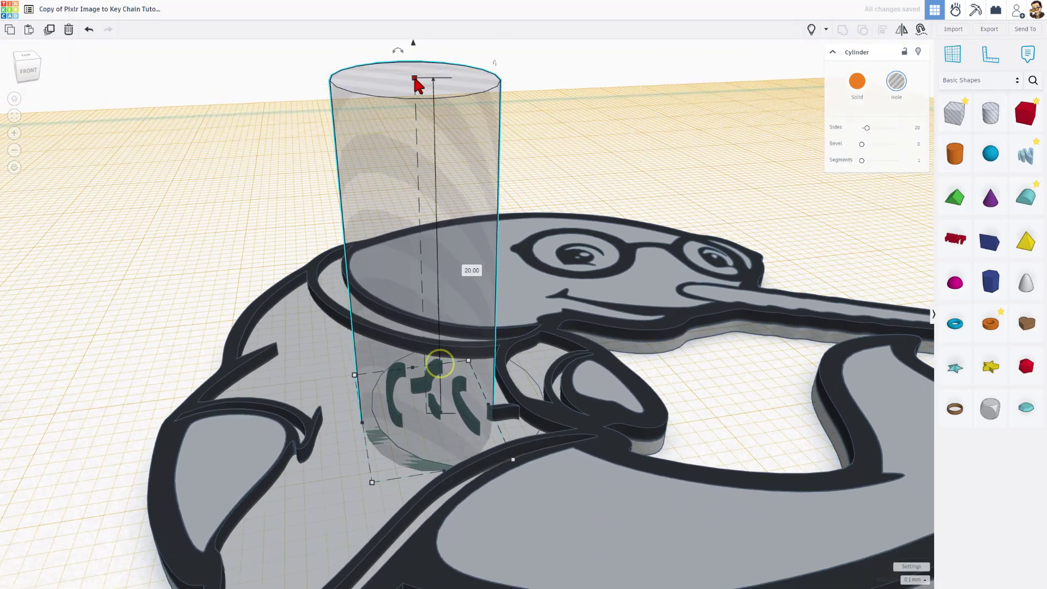
{"action": "left_click_drag", "start_coordinate": [416, 80], "coordinate": [482, 429]}
- Add a second copy of the low cylinder hole and raise its number of sides to the maximum
{"action": "scroll", "coordinate": [434, 412], "scroll_direction": "up", "scroll_amount": 1}
{"action": "scroll", "coordinate": [483, 428], "scroll_direction": "up", "scroll_amount": 3}
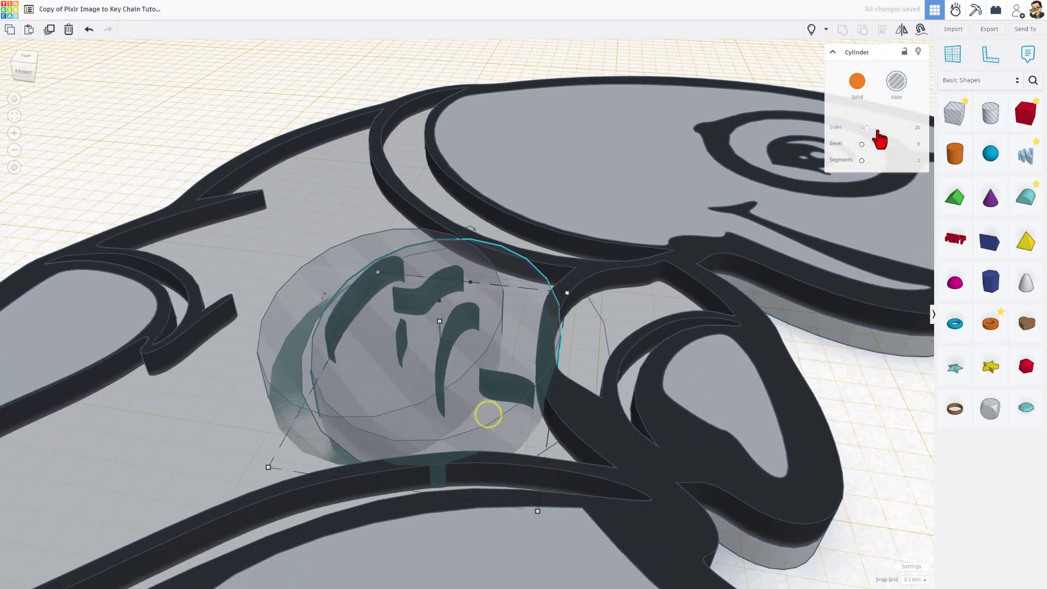
{"action": "left_click_drag", "start_coordinate": [867, 128], "coordinate": [898, 128]}
- Flatten the second cylinder hole into a narrow ellipse and fit it over the leftover fragment at the foot of the L
{"action": "left_click", "coordinate": [556, 385]}
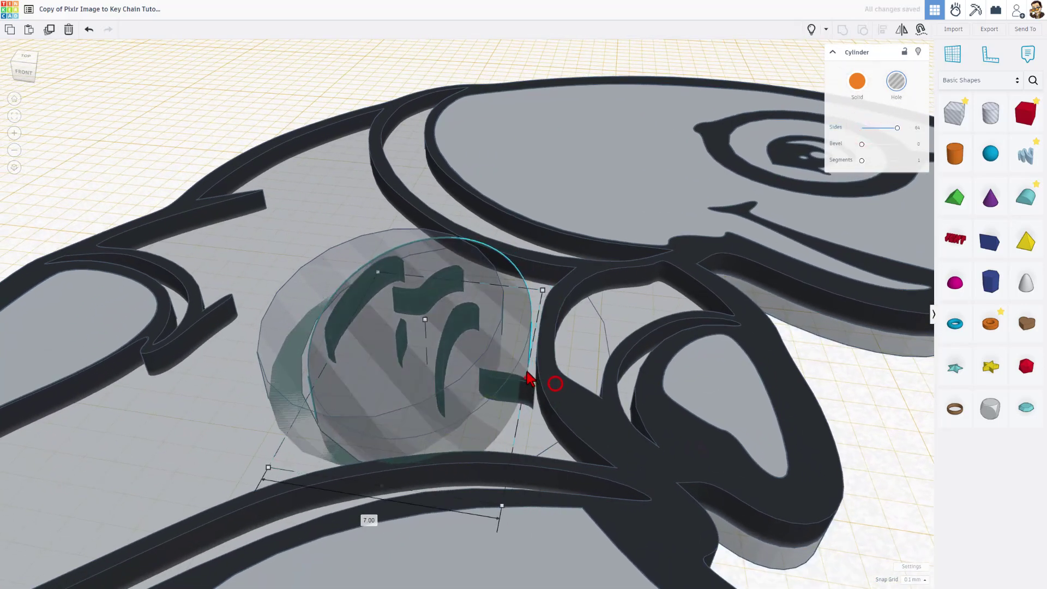
{"action": "left_click_drag", "start_coordinate": [462, 393], "coordinate": [458, 472]}
{"action": "key", "text": "ctrl+z"}
{"action": "key", "text": "ctrl+z"}
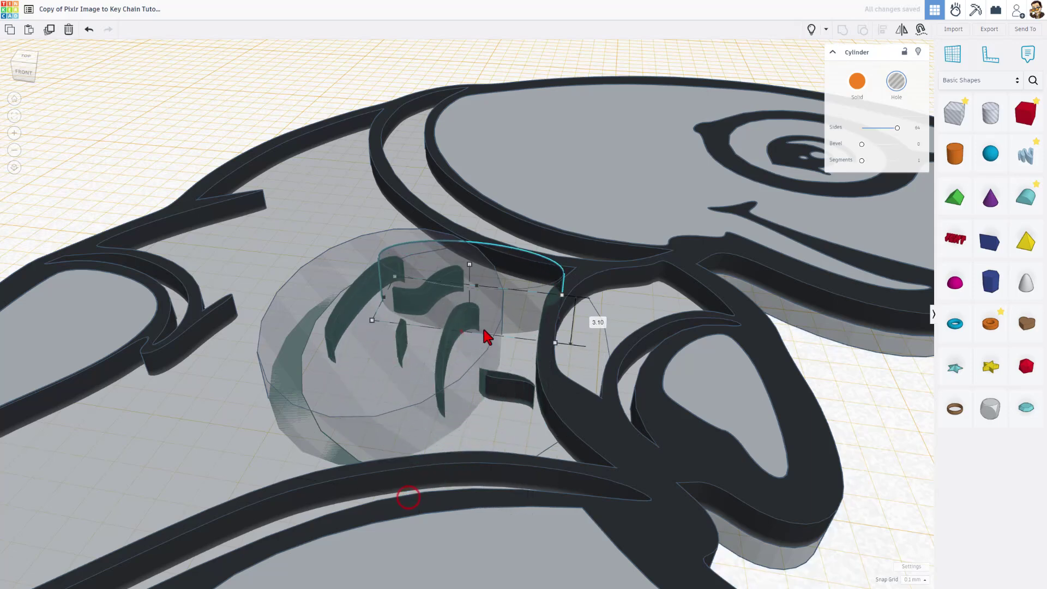
{"action": "left_click_drag", "start_coordinate": [496, 276], "coordinate": [493, 357]}
{"action": "key", "text": "ctrl+z"}
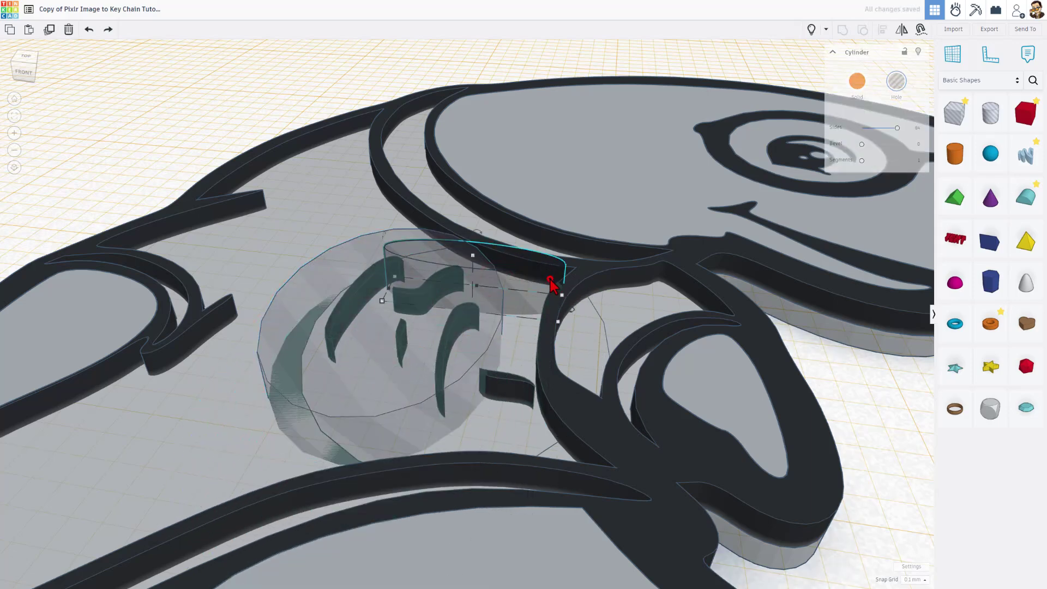
{"action": "left_click_drag", "start_coordinate": [552, 281], "coordinate": [526, 385]}
{"action": "right_click_drag", "start_coordinate": [526, 384], "coordinate": [517, 438]}
{"action": "scroll", "coordinate": [509, 428], "scroll_direction": "down", "scroll_amount": 5}
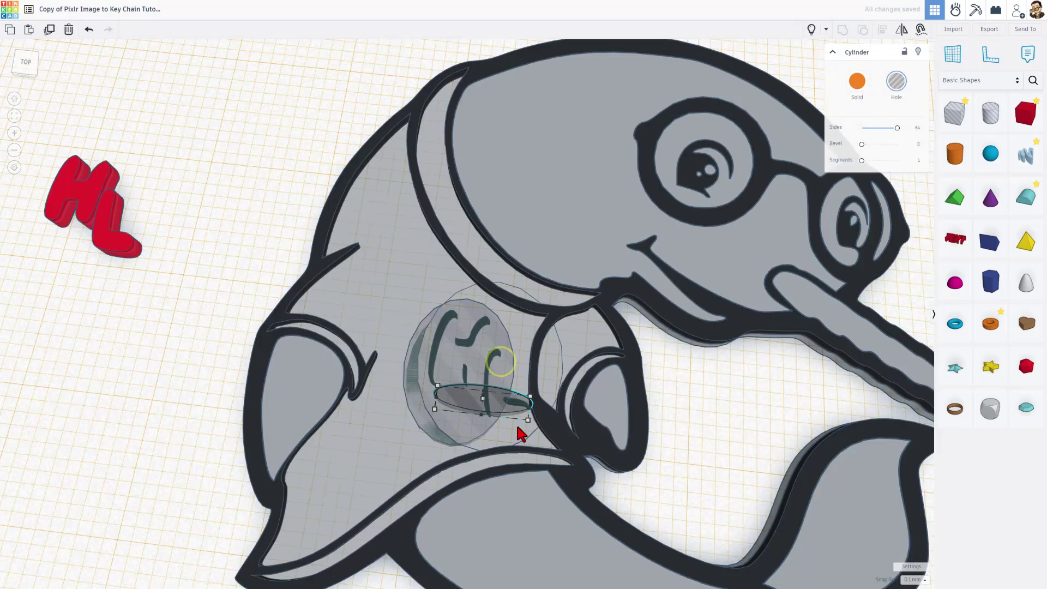
- Group both cylinder holes with the black outline to remove the leftover letter fragments
{"action": "left_click", "coordinate": [451, 343], "text": "shift"}
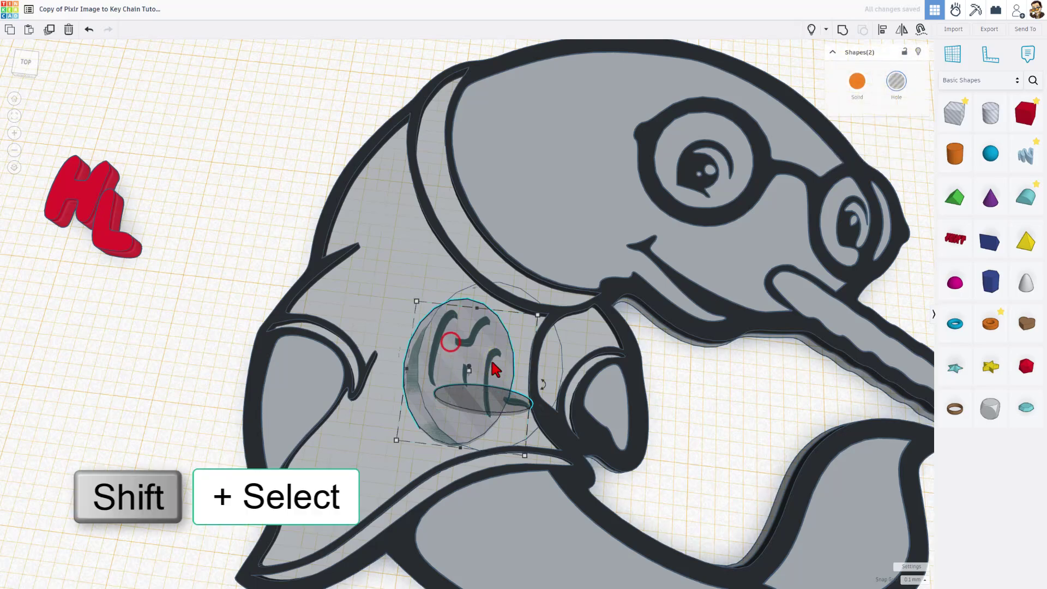
{"action": "left_click", "coordinate": [549, 427], "text": "shift"}
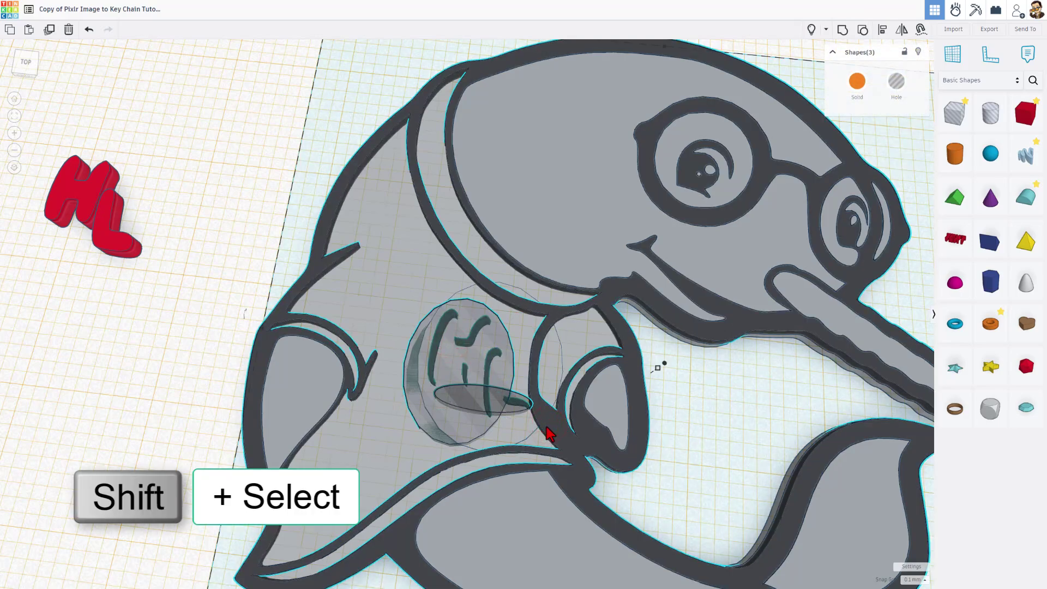
{"action": "scroll", "coordinate": [548, 434], "scroll_direction": "down", "scroll_amount": 3}
{"action": "key", "text": "ctrl+g"}
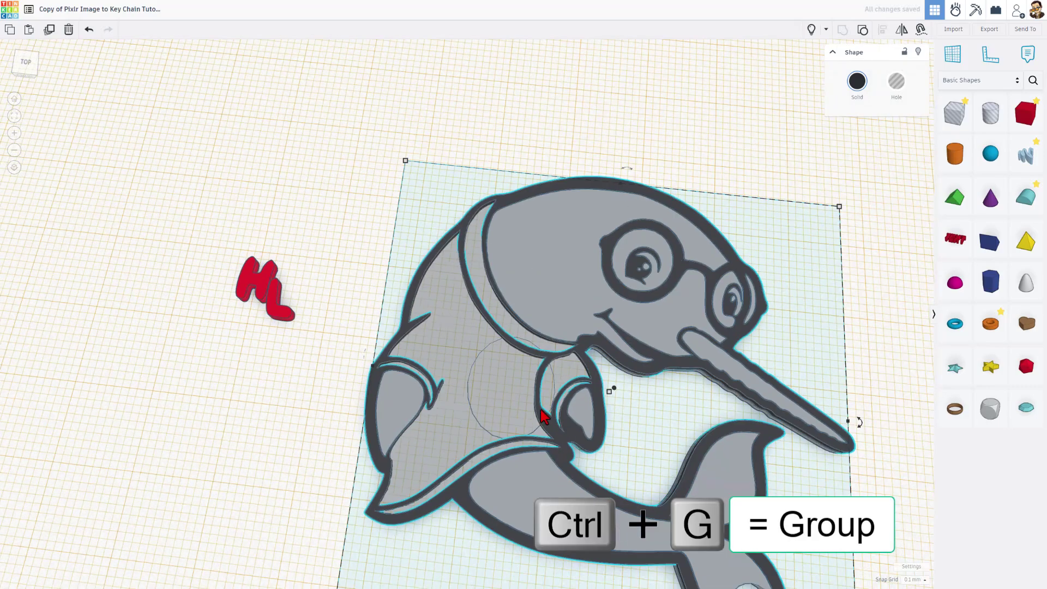
{"action": "right_click_drag", "start_coordinate": [544, 417], "coordinate": [751, 218]}
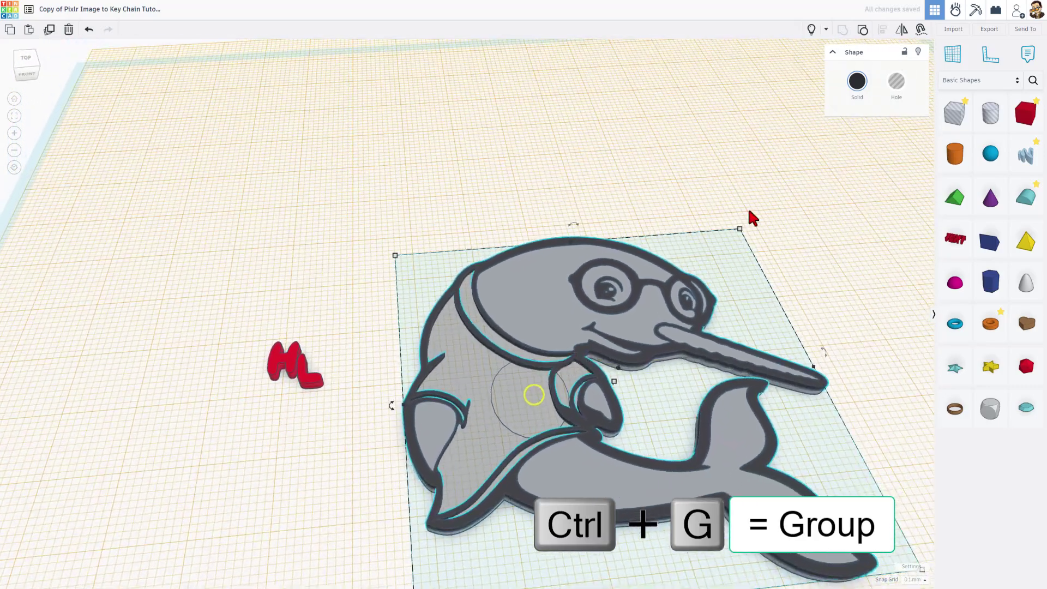
- Bring the hidden blue shirt back into view
{"action": "left_click", "coordinate": [812, 30]}
{"action": "left_click", "coordinate": [414, 300]}
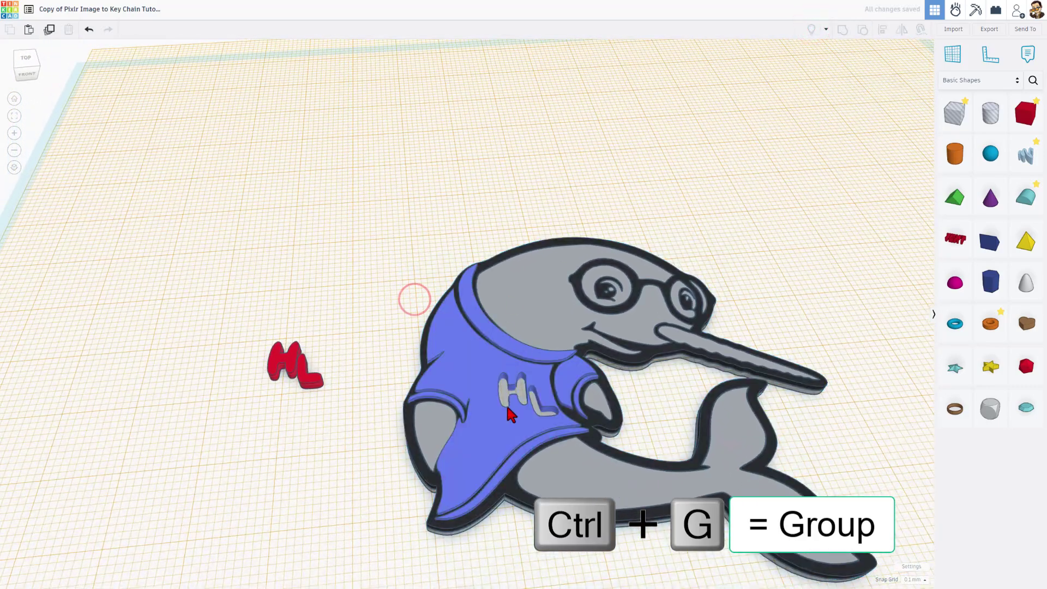
{"action": "right_click_drag", "start_coordinate": [511, 414], "coordinate": [658, 442]}
{"action": "left_click", "coordinate": [654, 444]}
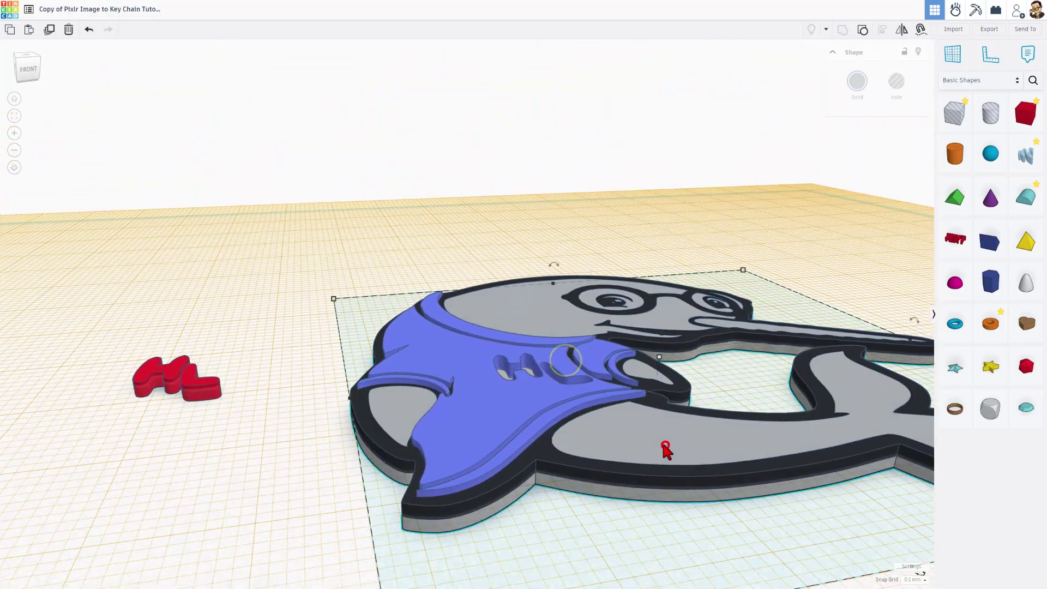
- Reduce the blue shirt's height so its top is level with the black outline
{"action": "left_click", "coordinate": [501, 402]}
{"action": "right_click_drag", "start_coordinate": [500, 402], "coordinate": [494, 359]}
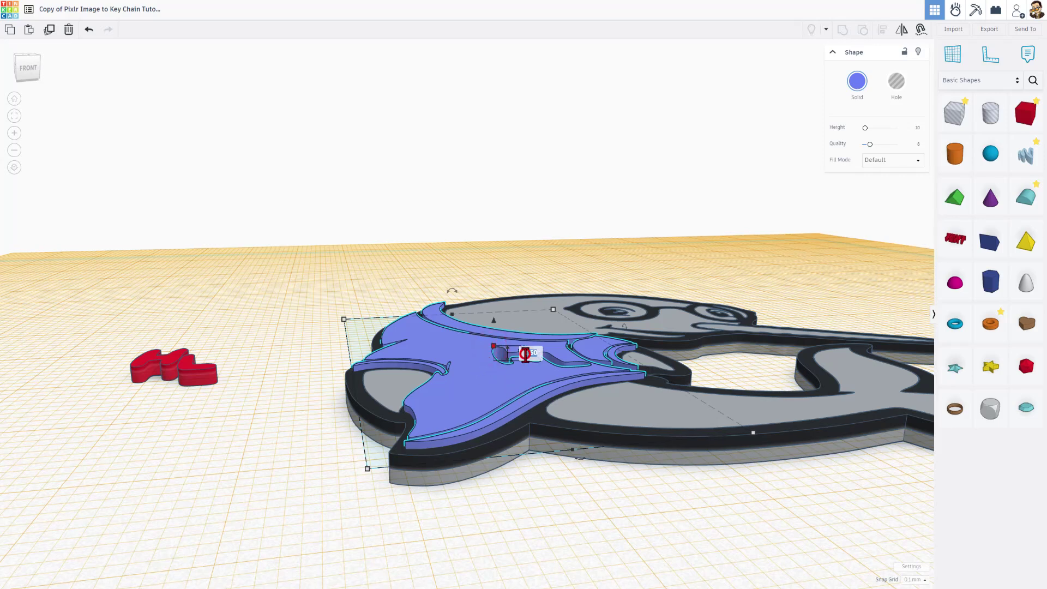
{"action": "type", "text": "0"}
{"action": "key", "text": "Return"}
{"action": "right_click_drag", "start_coordinate": [525, 356], "coordinate": [500, 402]}
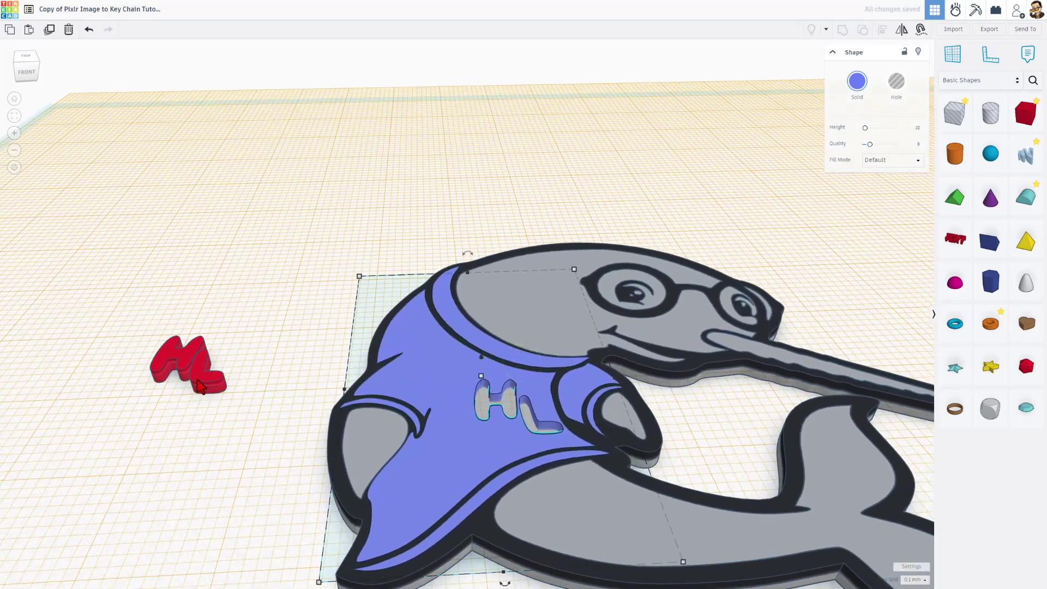
- Move the red HL letters into the letter cut-outs of the blue shirt and drop them onto the workplane
{"action": "left_click_drag", "start_coordinate": [199, 386], "coordinate": [534, 450]}
{"action": "key", "text": "d"}
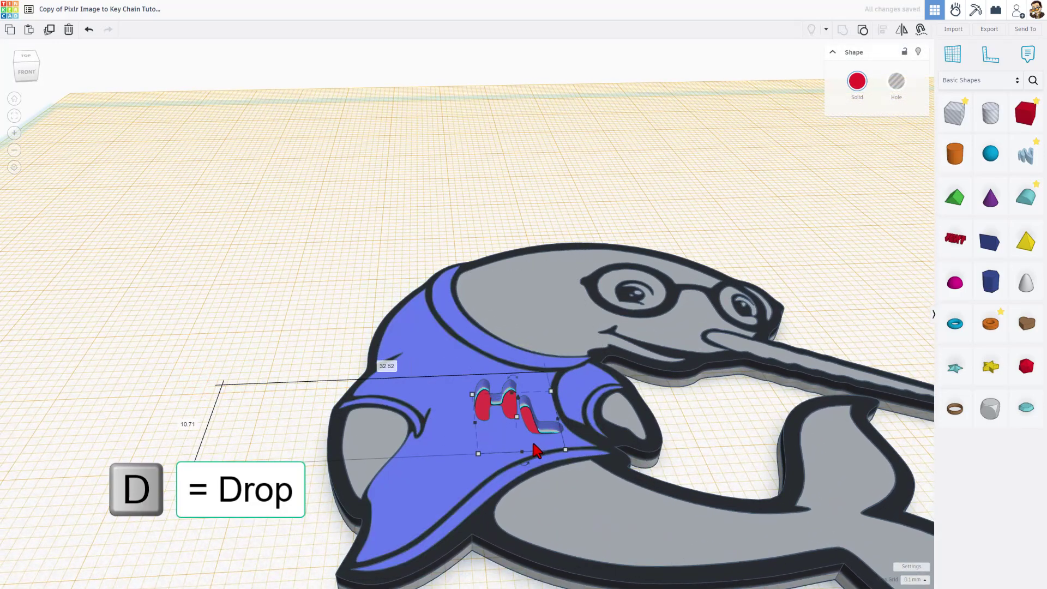
{"action": "scroll", "coordinate": [528, 449], "scroll_direction": "up", "scroll_amount": 2}
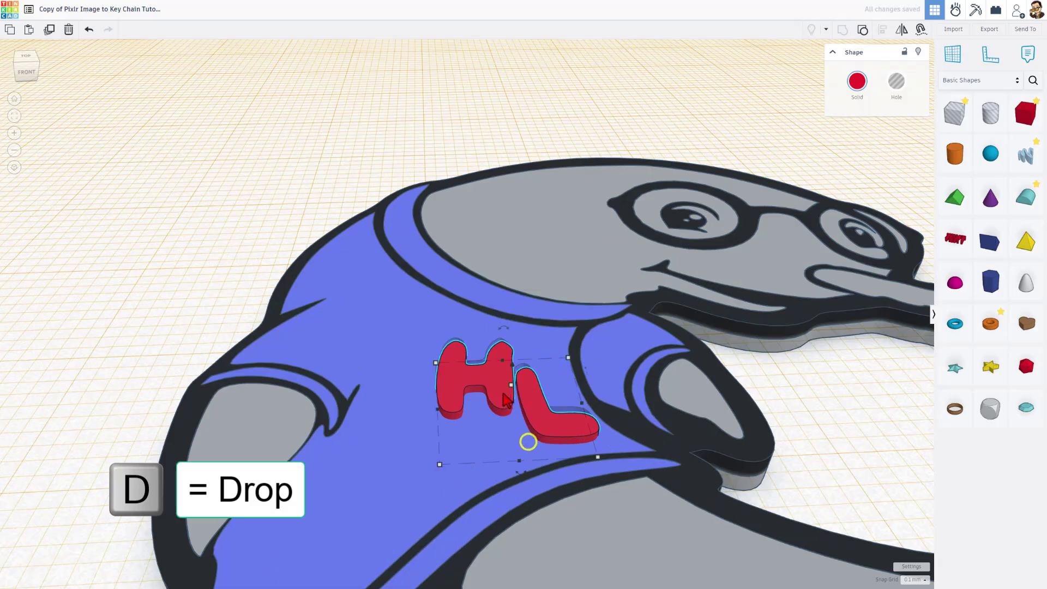
- Set the height of the red HL letters to 1 mm
{"action": "mouse_move", "coordinate": [512, 389]}
{"action": "left_click", "coordinate": [549, 396]}
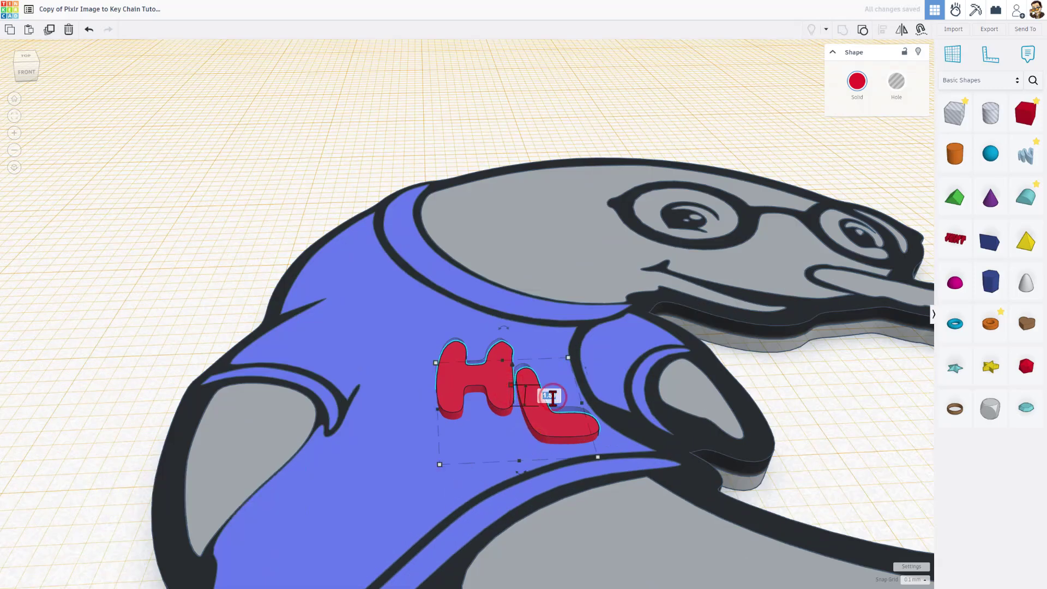
{"action": "type", "text": "1"}
{"action": "key", "text": "Return"}
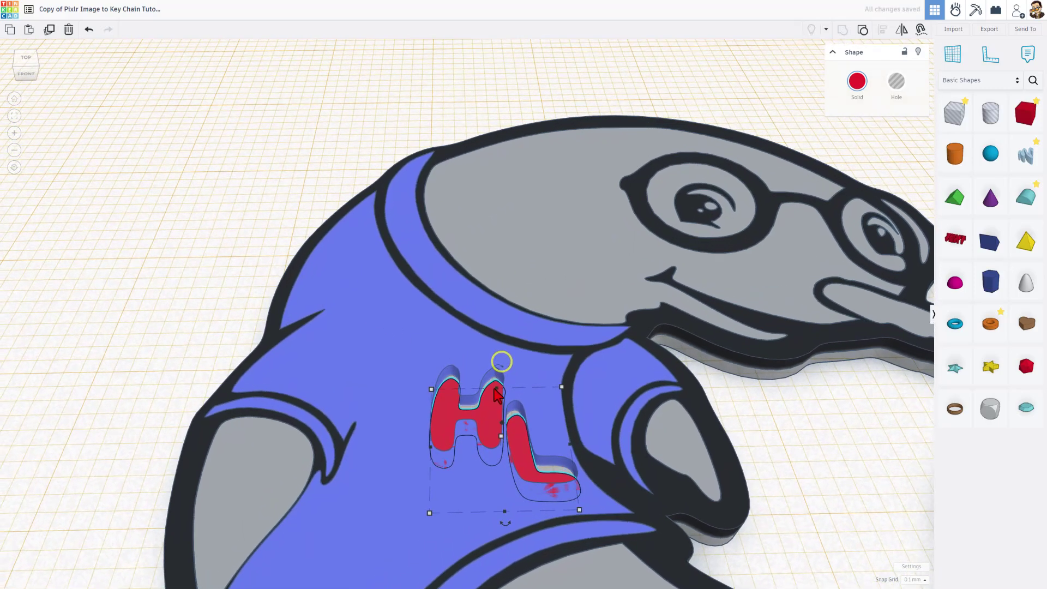
- Reset the workplane to the default base grid and deselect the letters
{"action": "key", "text": "w"}
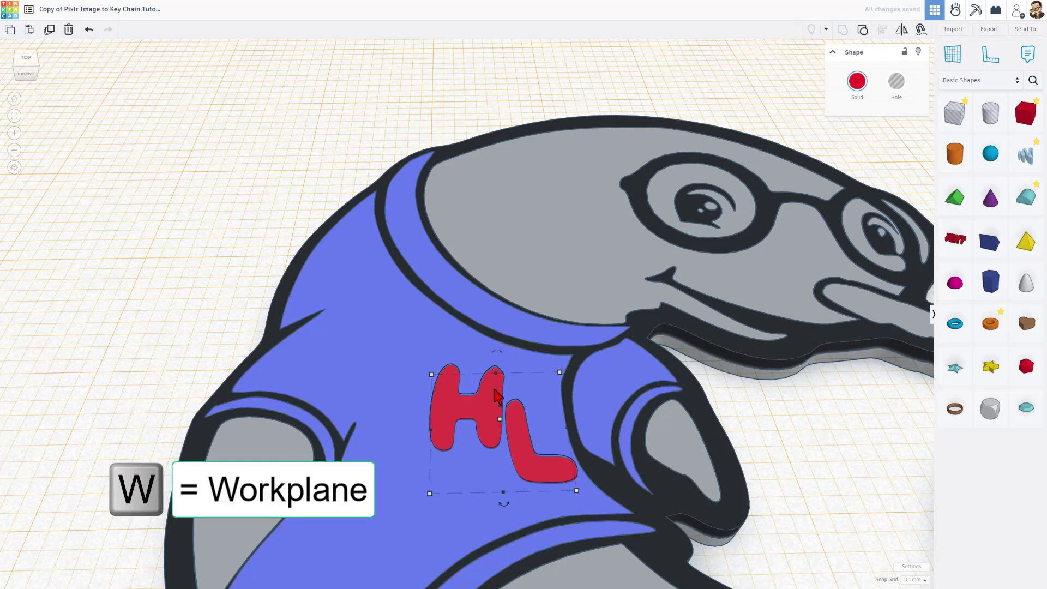
{"action": "scroll", "coordinate": [498, 396], "scroll_direction": "down", "scroll_amount": 5}
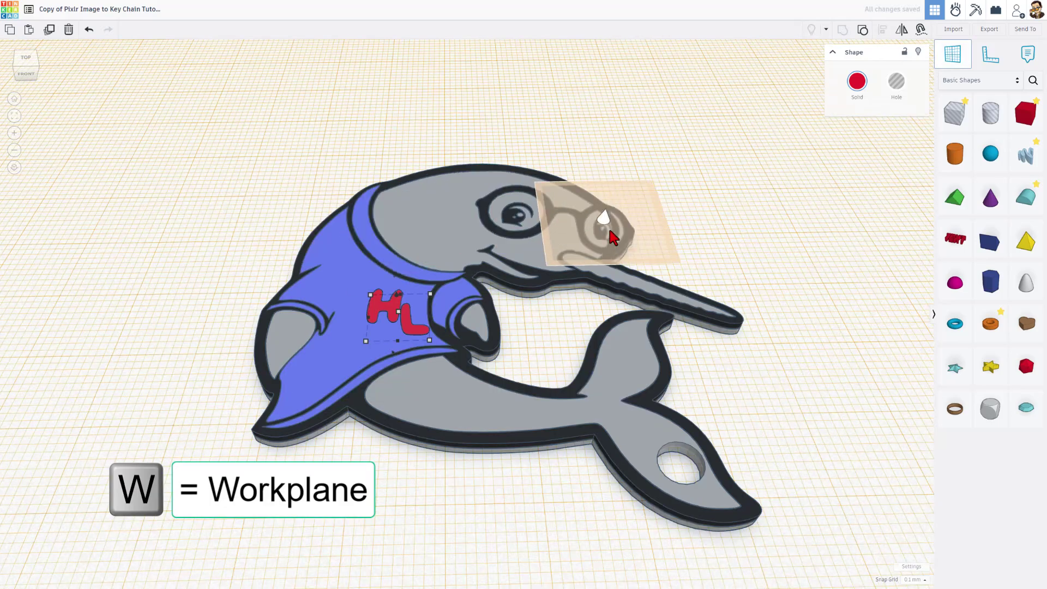
{"action": "left_click", "coordinate": [786, 343]}
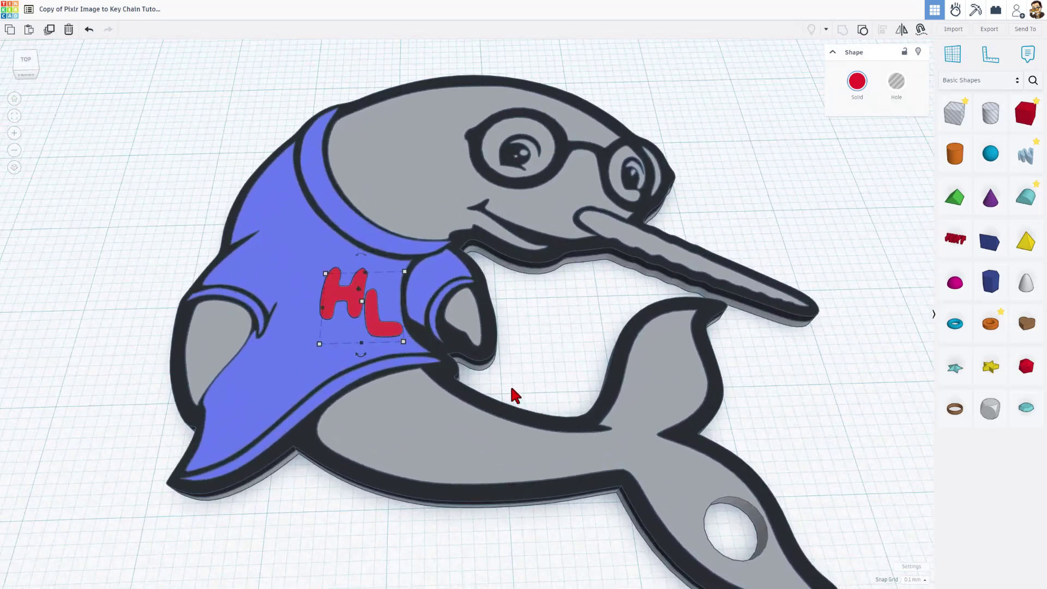
{"action": "right_click_drag", "start_coordinate": [512, 393], "coordinate": [547, 454]}
{"action": "scroll", "coordinate": [534, 452], "scroll_direction": "down", "scroll_amount": 2}
{"action": "left_click", "coordinate": [522, 453]}
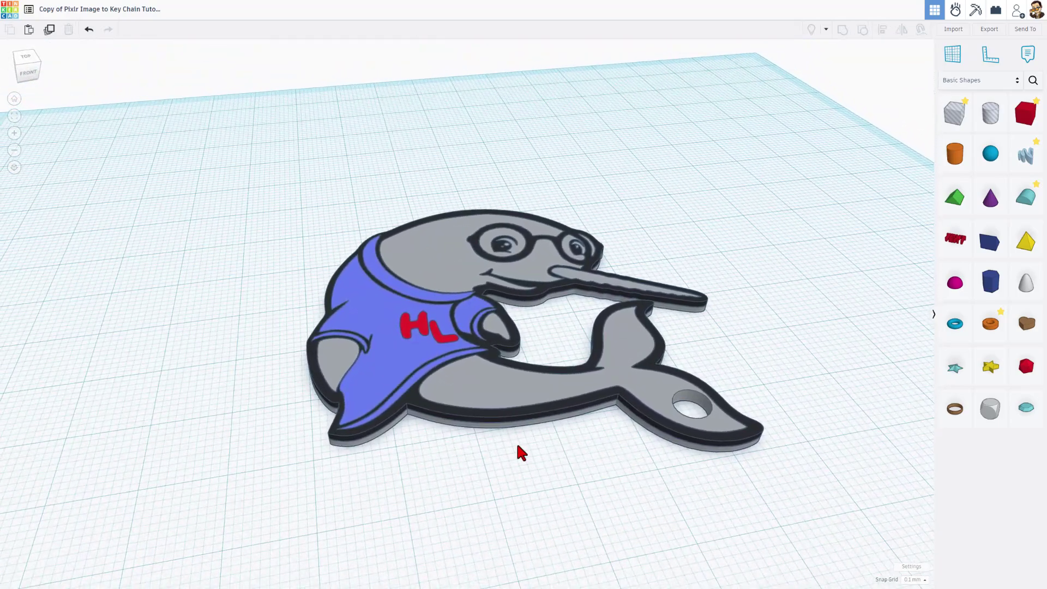
- Export only the grey narwhal base as an STL file named "nar 9 base" in the 3dmodeling folder
{"action": "left_click", "coordinate": [516, 385]}
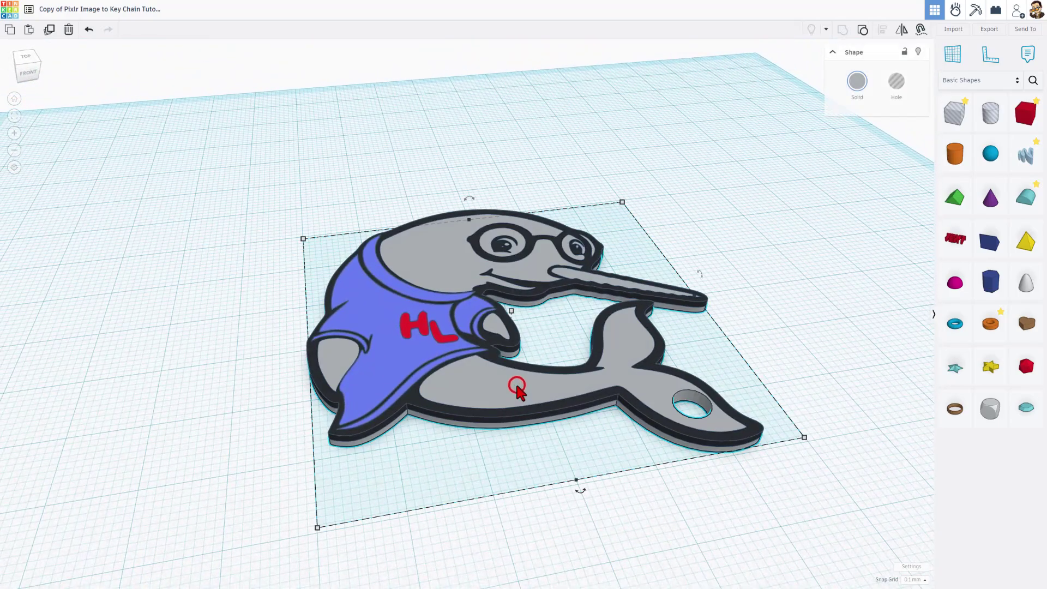
{"action": "left_click", "coordinate": [990, 29]}
{"action": "left_click", "coordinate": [548, 322]}
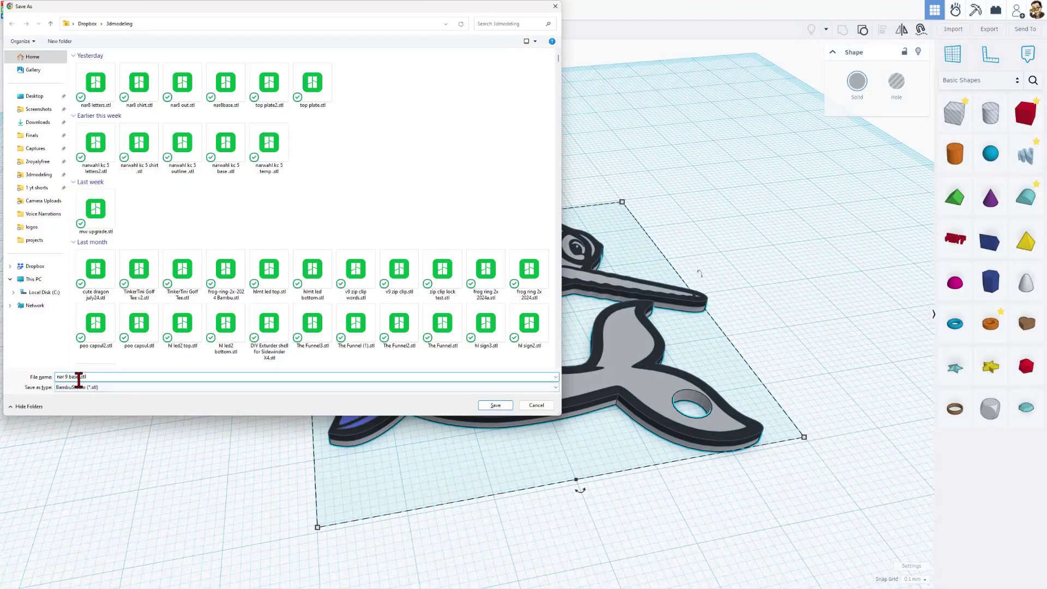
{"action": "left_click", "coordinate": [494, 405]}
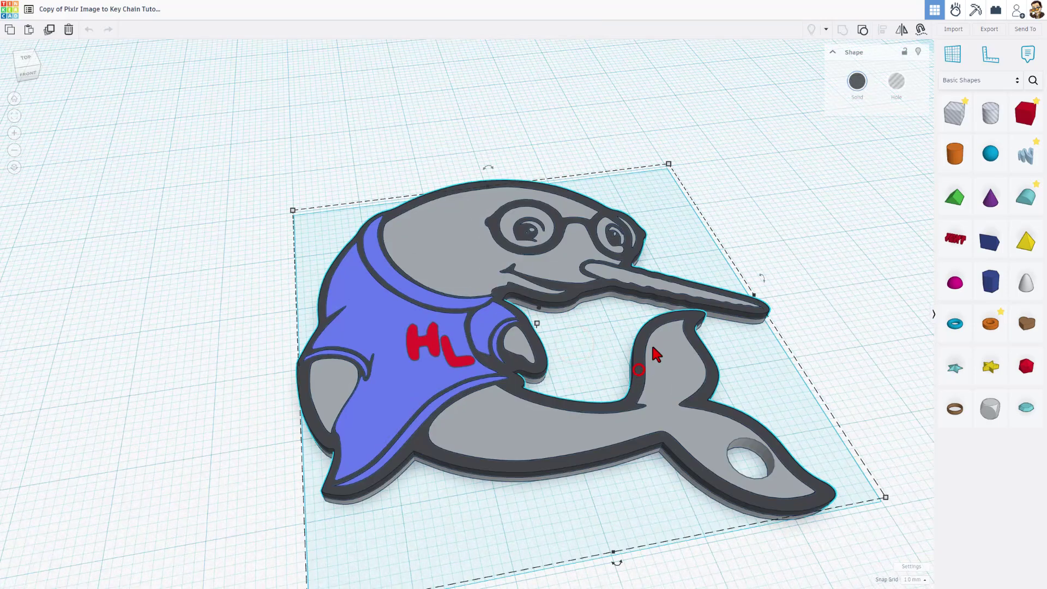
- Export only the black outline as an STL file named "nar 9 out"
{"action": "left_click", "coordinate": [639, 370]}
{"action": "left_click", "coordinate": [990, 30]}
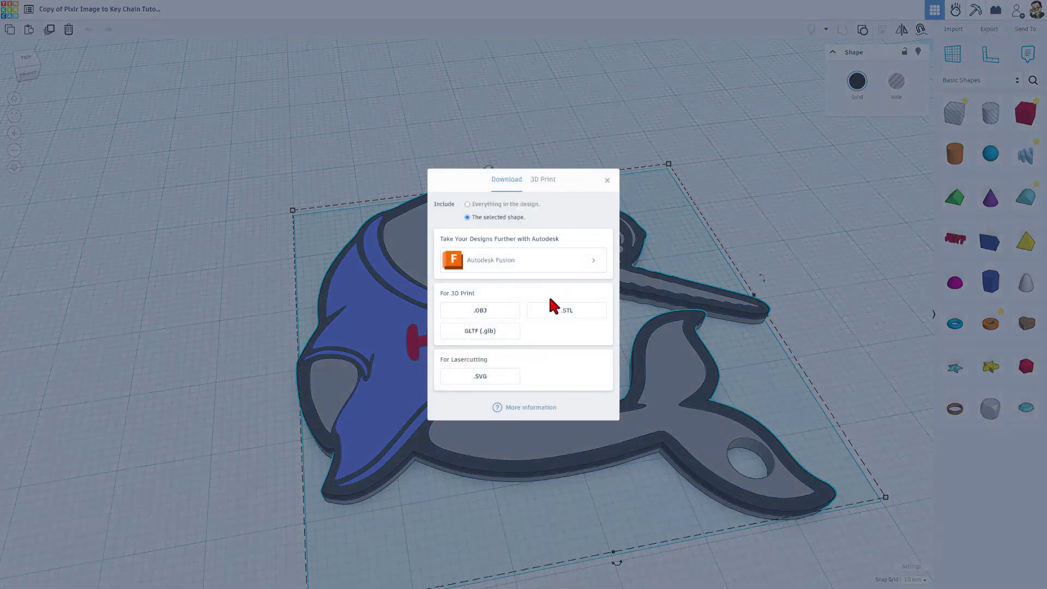
{"action": "left_click", "coordinate": [551, 310]}
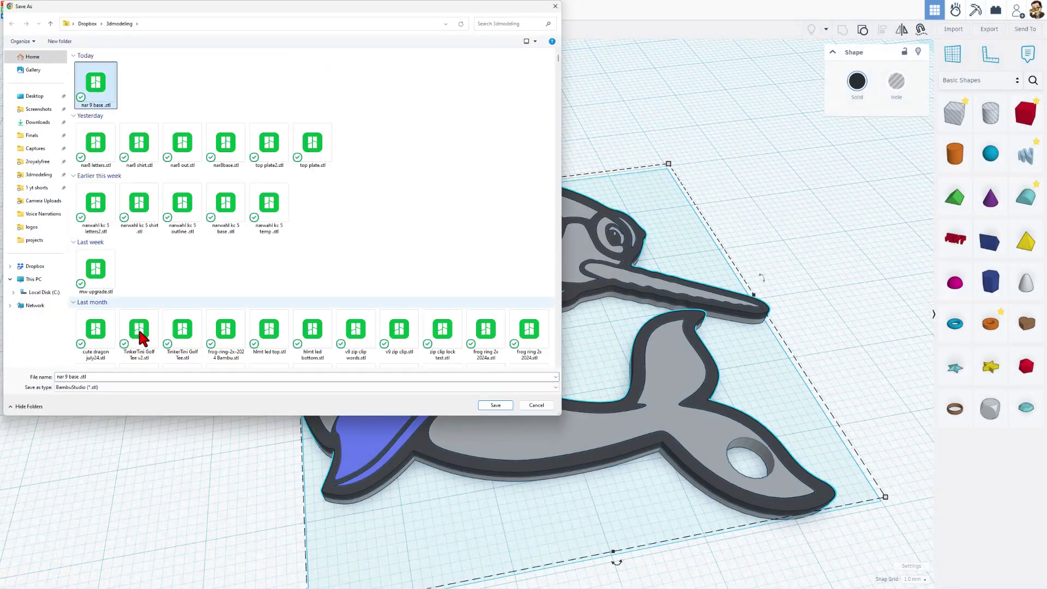
{"action": "double_click", "coordinate": [73, 376]}
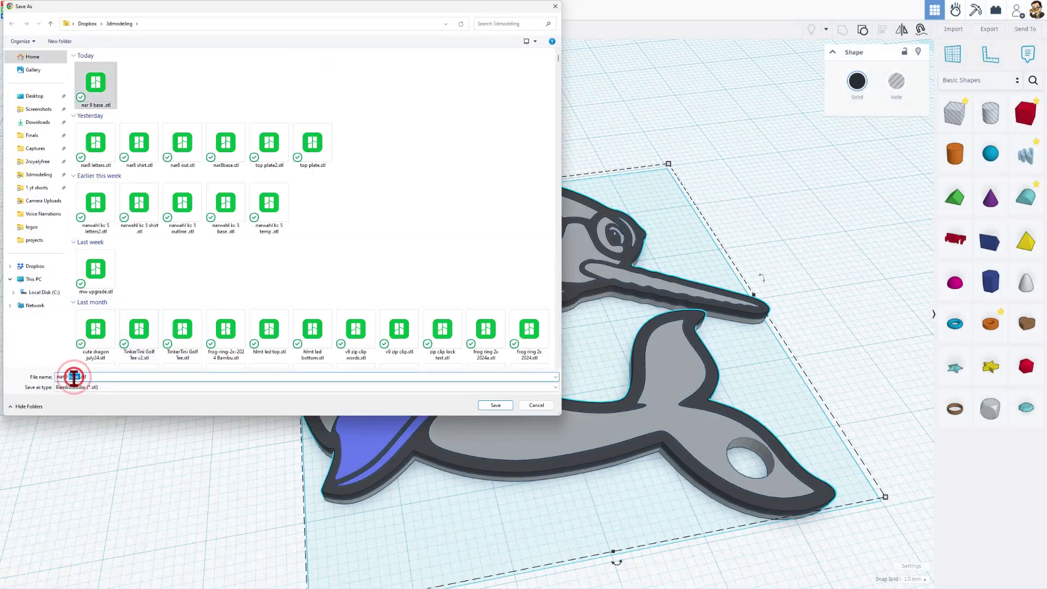
{"action": "type", "text": "out"}
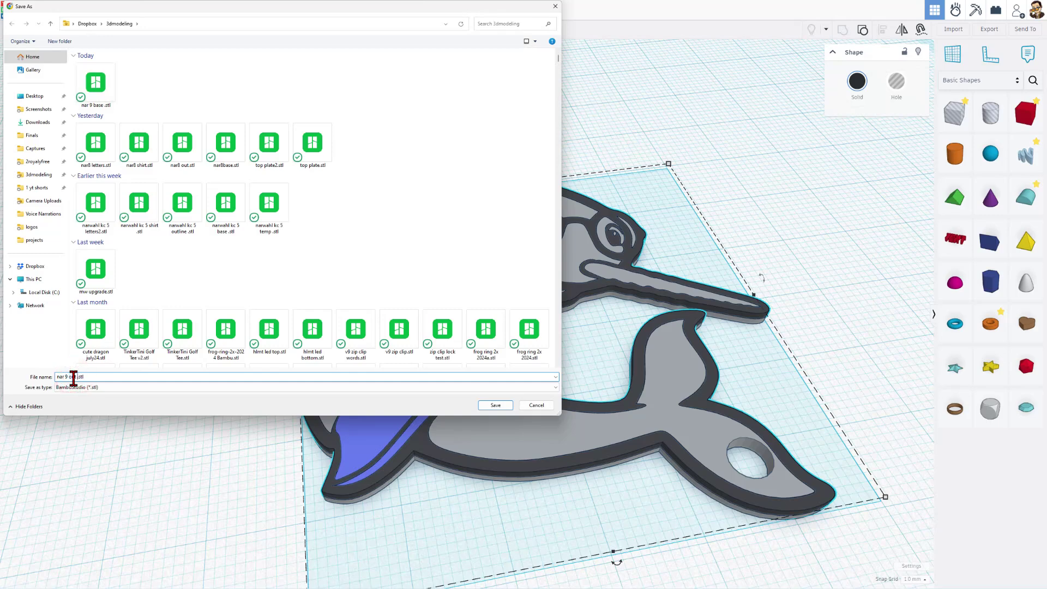
{"action": "key", "text": "Return"}
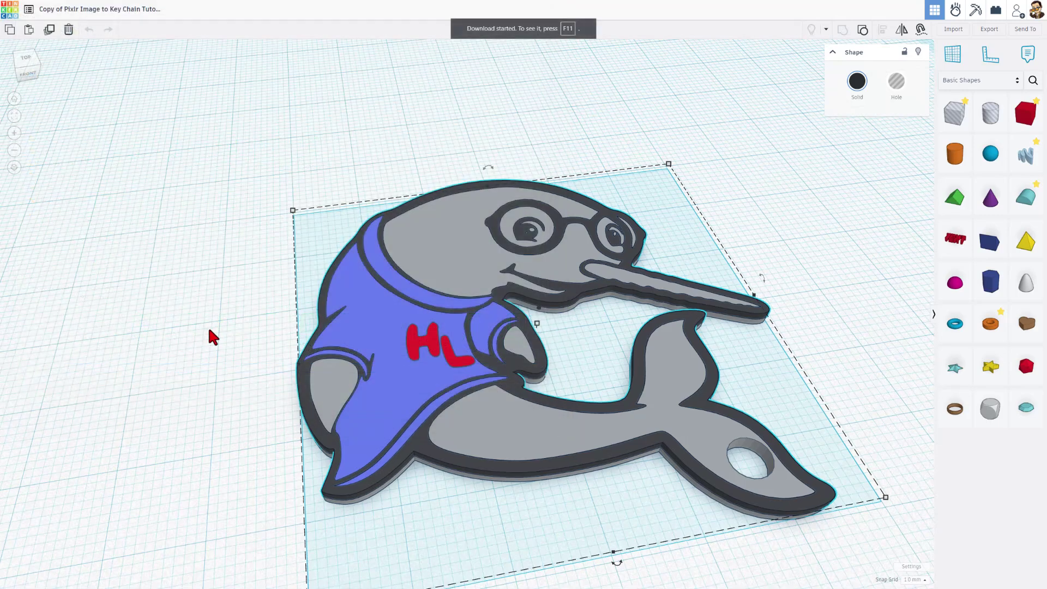
- Export only the blue shirt as an STL file named "nar 9 shirt"
{"action": "left_click", "coordinate": [352, 328]}
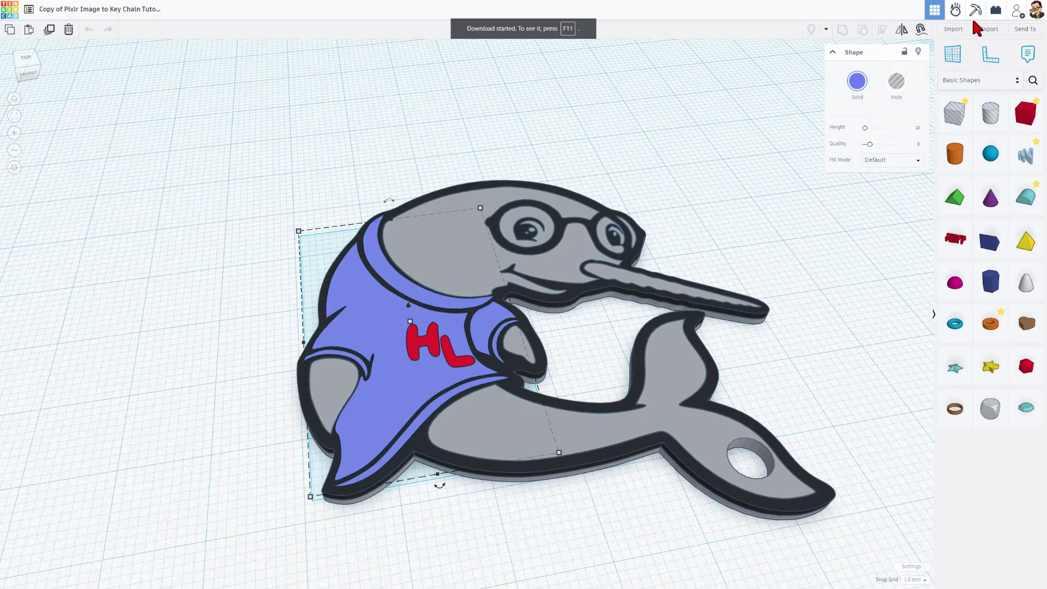
{"action": "left_click", "coordinate": [989, 30]}
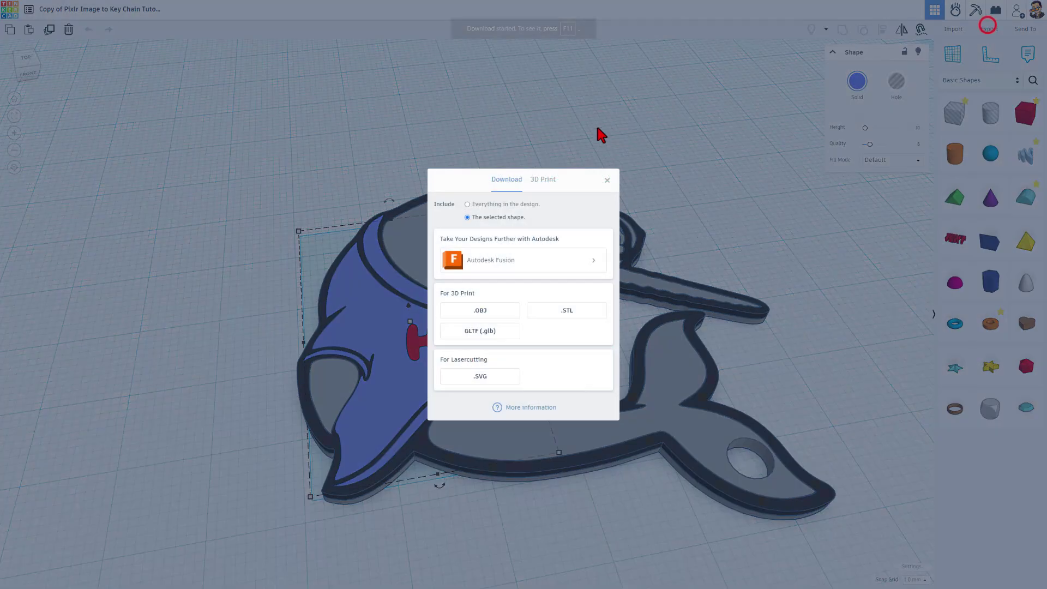
{"action": "left_click", "coordinate": [567, 311]}
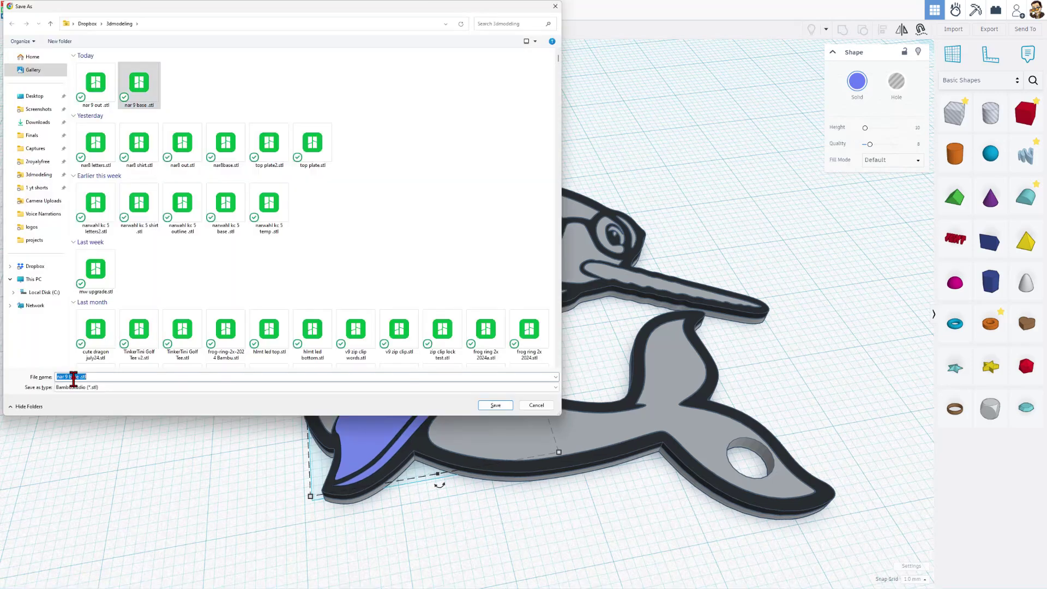
{"action": "double_click", "coordinate": [73, 377]}
{"action": "type", "text": "s"}
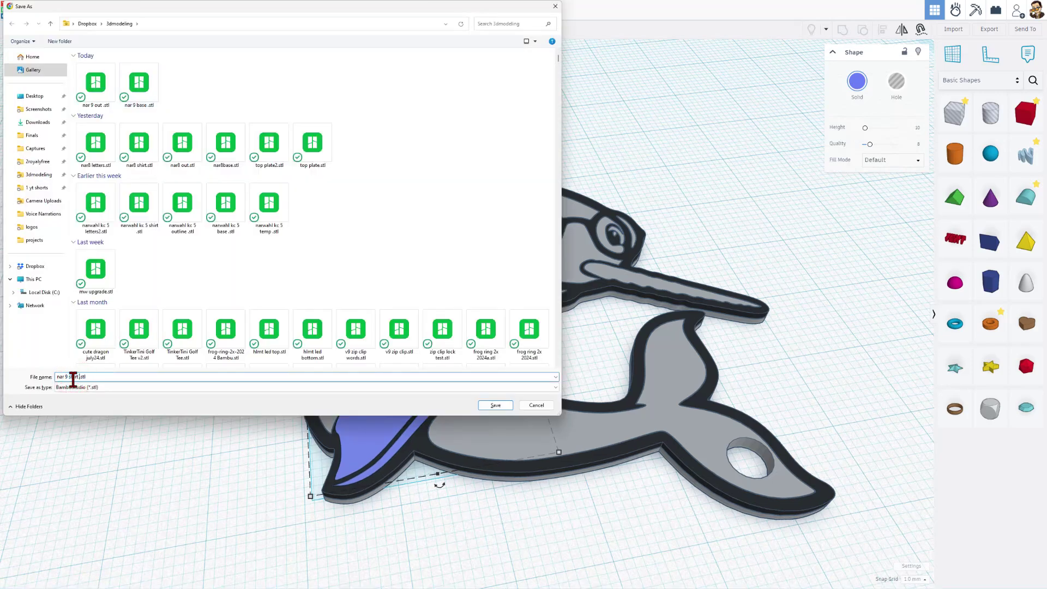
{"action": "type", "text": "hirt"}
{"action": "key", "text": "Return"}
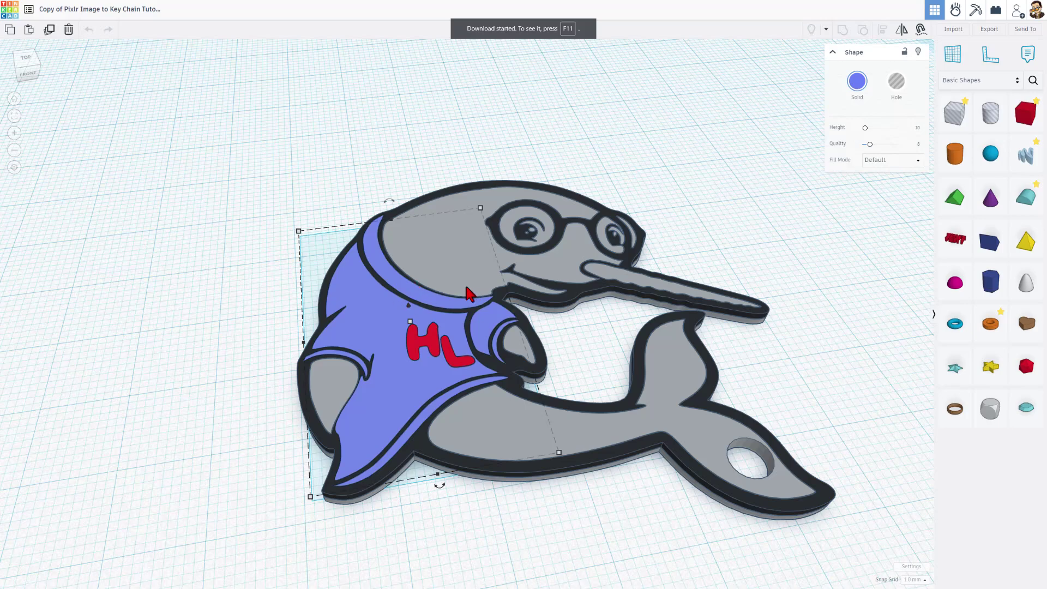
- Export only the red HL letters as an STL file named "nar 9 letters"
{"action": "left_click", "coordinate": [424, 350]}
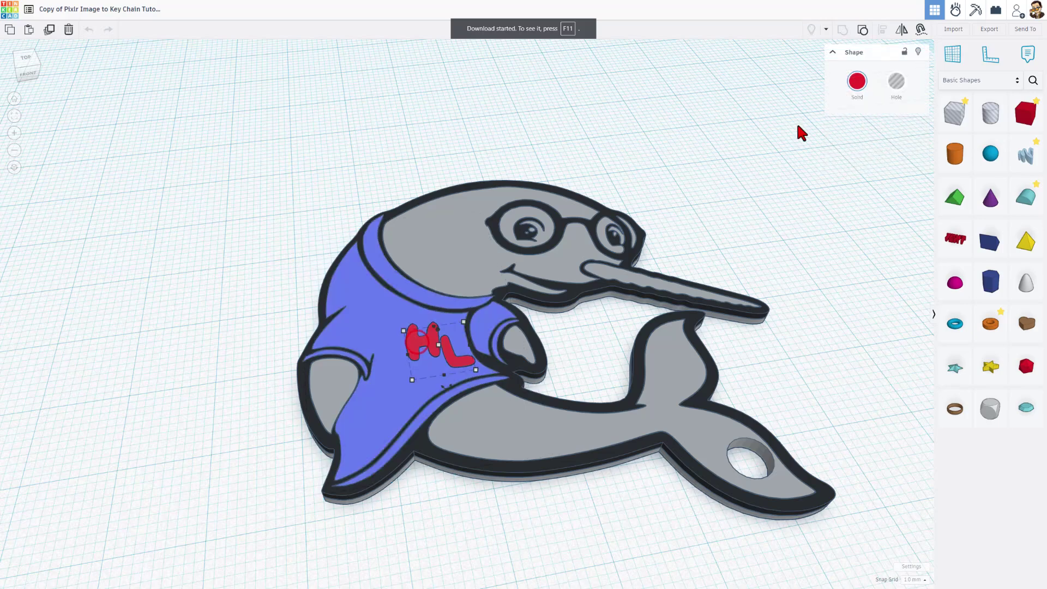
{"action": "left_click", "coordinate": [998, 30]}
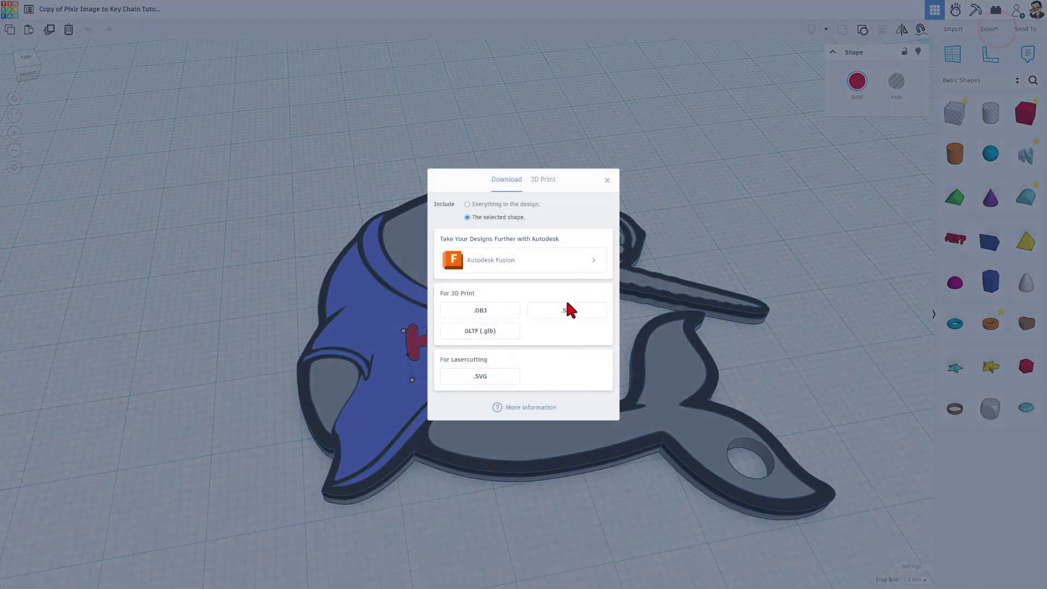
{"action": "left_click", "coordinate": [564, 309]}
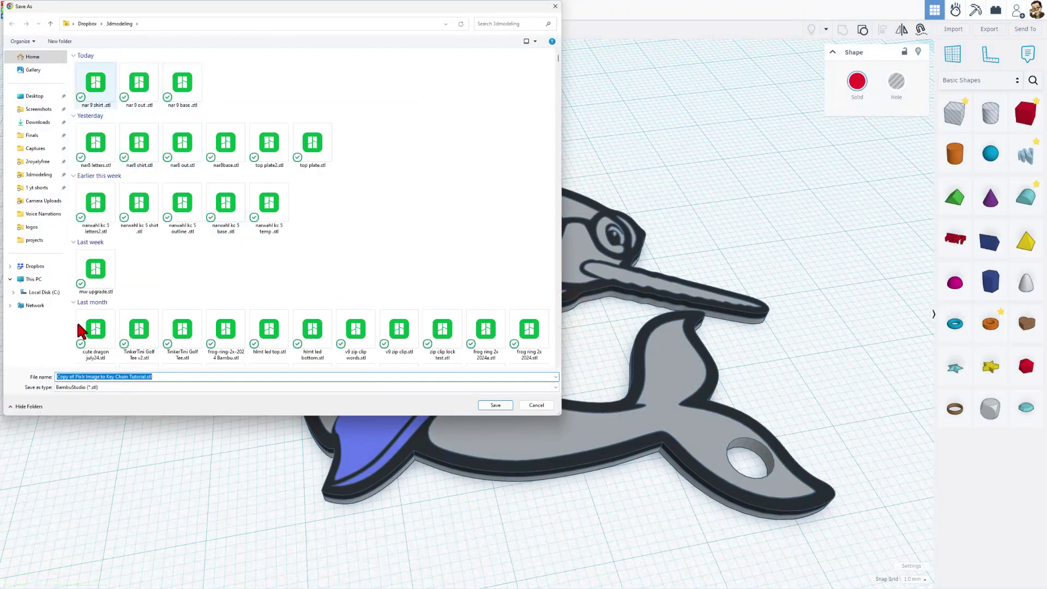
{"action": "left_click", "coordinate": [95, 85]}
{"action": "double_click", "coordinate": [72, 378]}
{"action": "type", "text": "letters"}
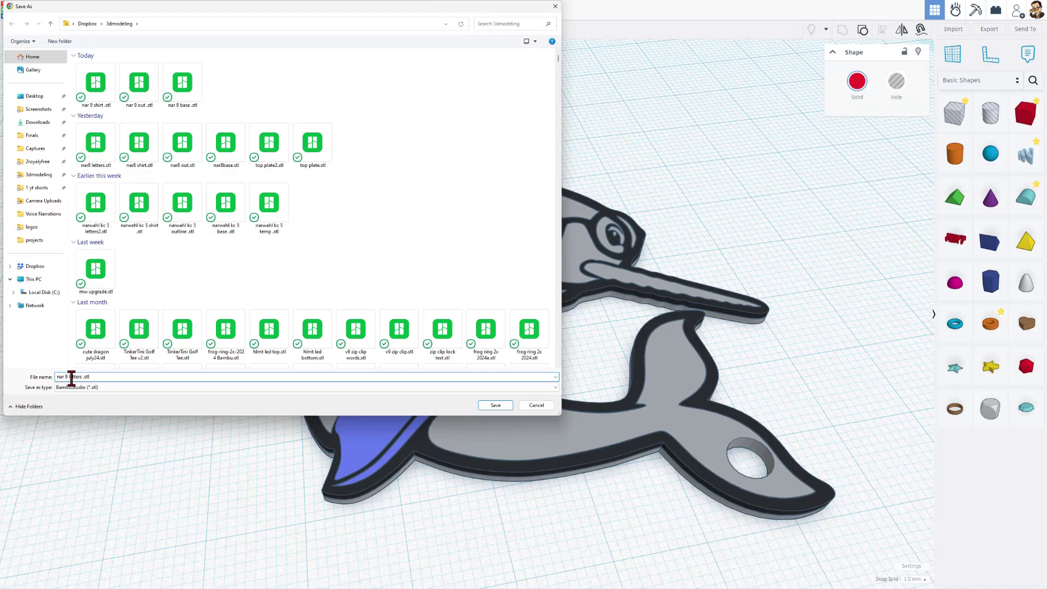
{"action": "key", "text": "Return"}
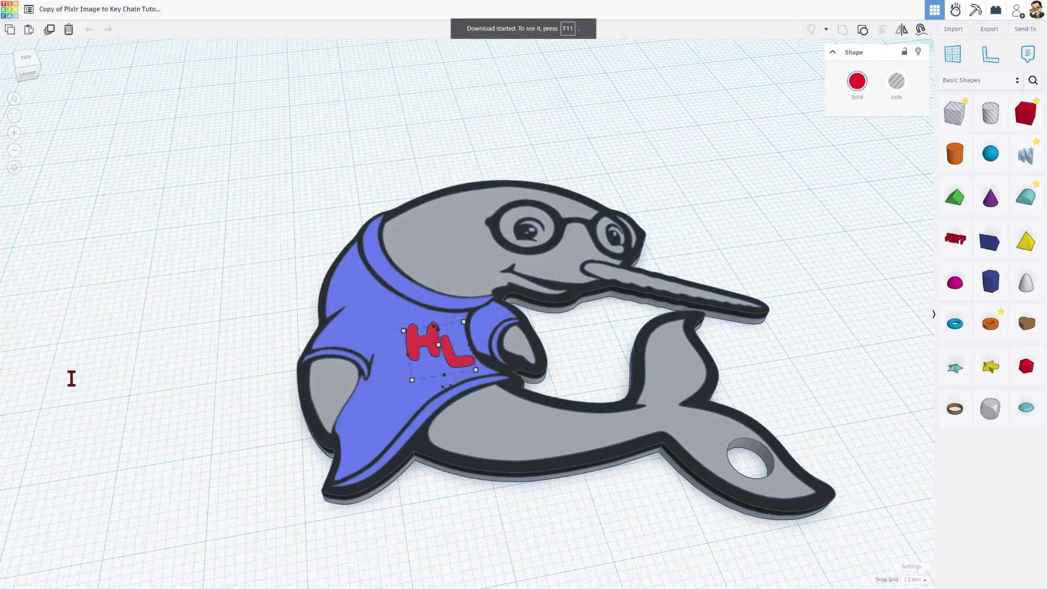
{"action": "right_click_drag", "start_coordinate": [631, 252], "coordinate": [743, 286]}
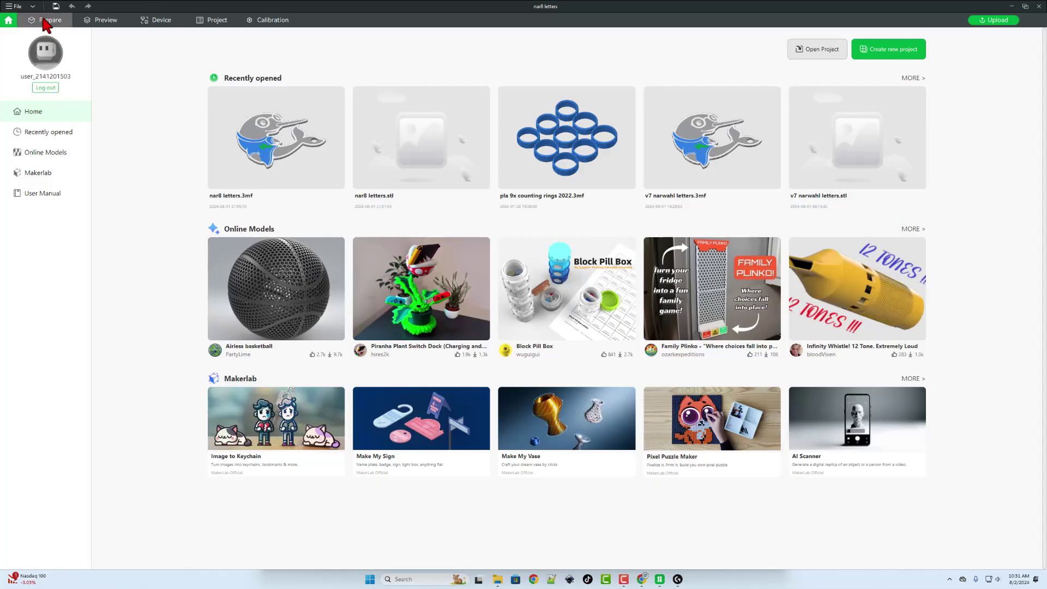
- Switch to Bambu Studio and create a new project, discarding the modified preset values
{"action": "left_click", "coordinate": [895, 48]}
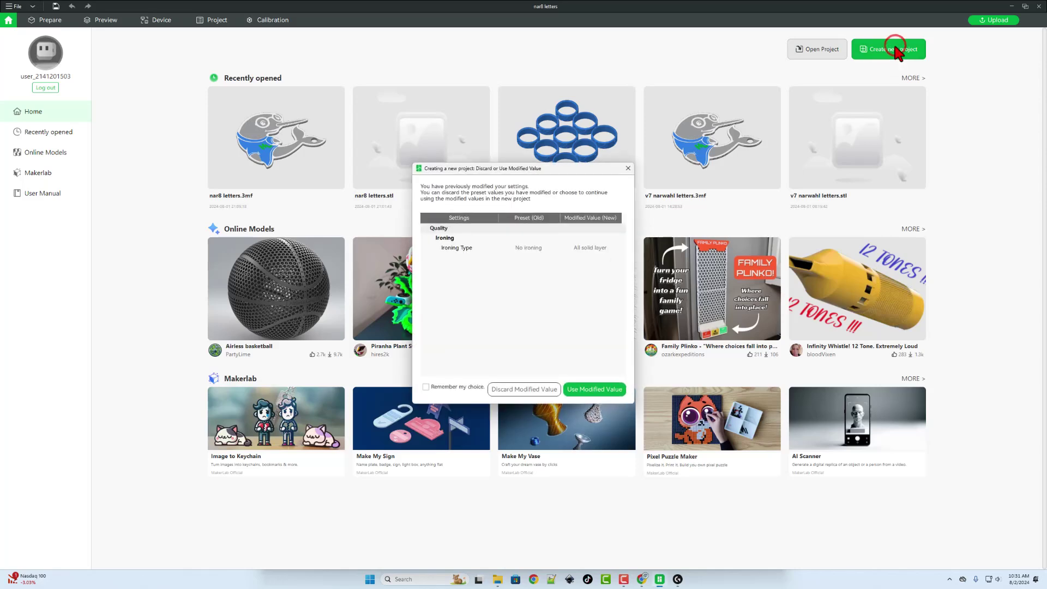
{"action": "left_click", "coordinate": [518, 389]}
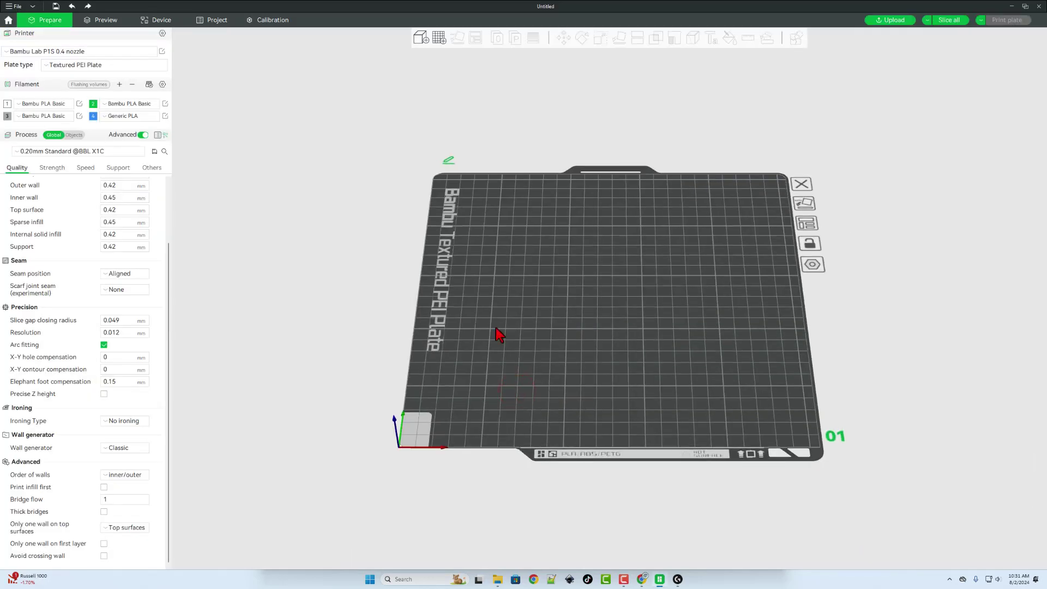
- Import the nar 9 letters, shirt, out and base STL files together as a single object with multiple parts
{"action": "left_click", "coordinate": [420, 39]}
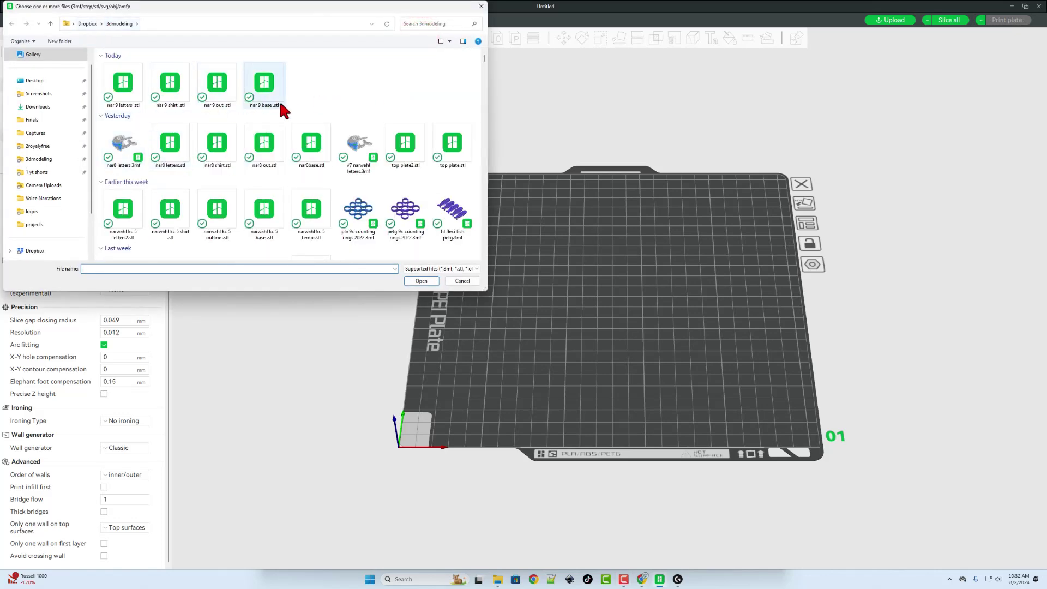
{"action": "left_click_drag", "start_coordinate": [319, 88], "coordinate": [115, 93]}
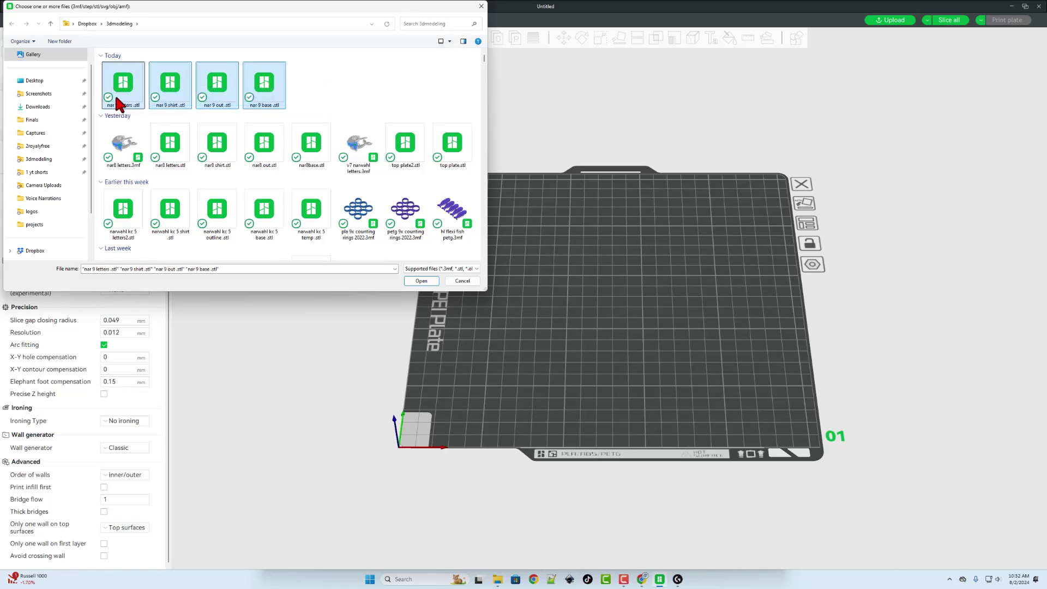
{"action": "left_click", "coordinate": [415, 281]}
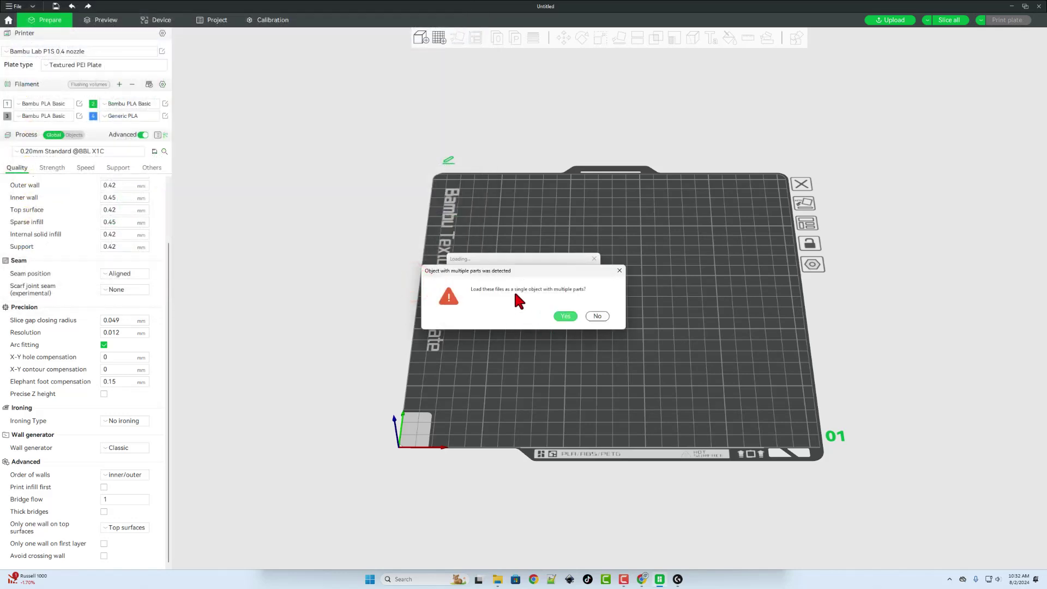
{"action": "left_click", "coordinate": [567, 317]}
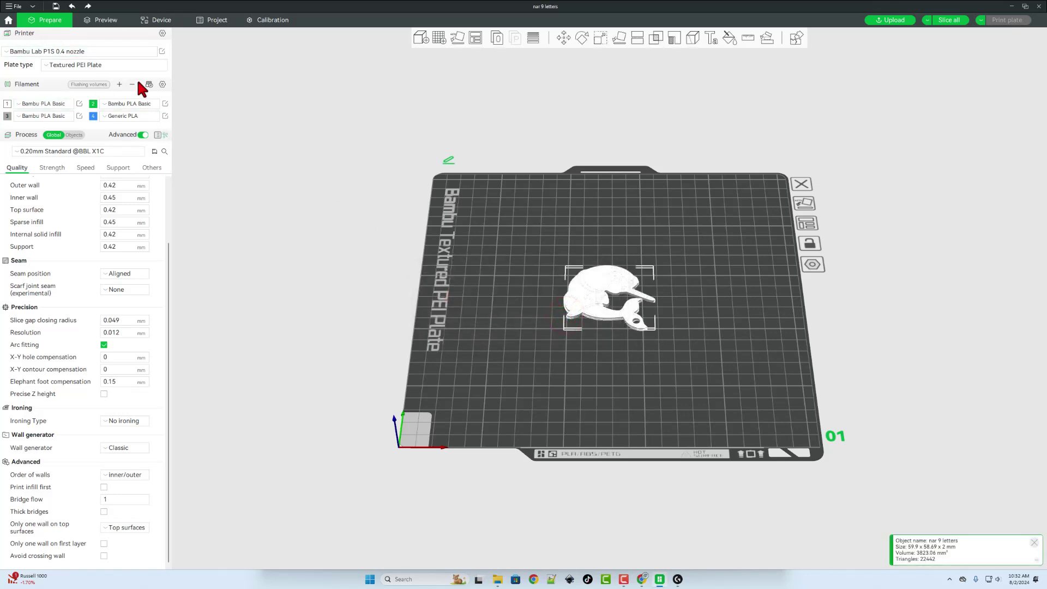
- Check the filament details of the first AMS slot in the printer's device status, leaving its settings as they are
{"action": "left_click", "coordinate": [149, 27]}
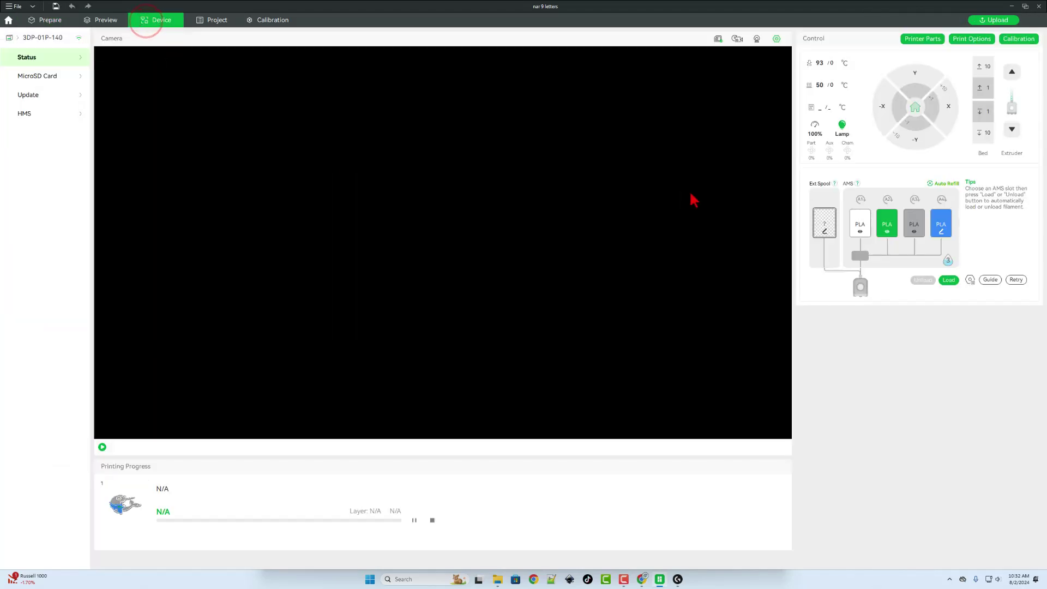
{"action": "left_click", "coordinate": [859, 231]}
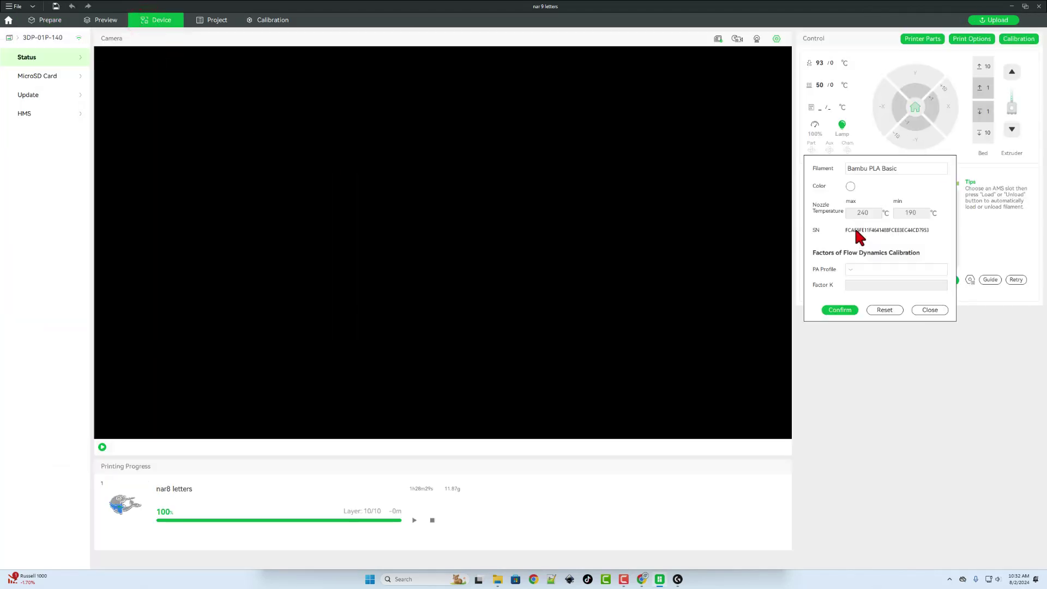
{"action": "left_click", "coordinate": [851, 186]}
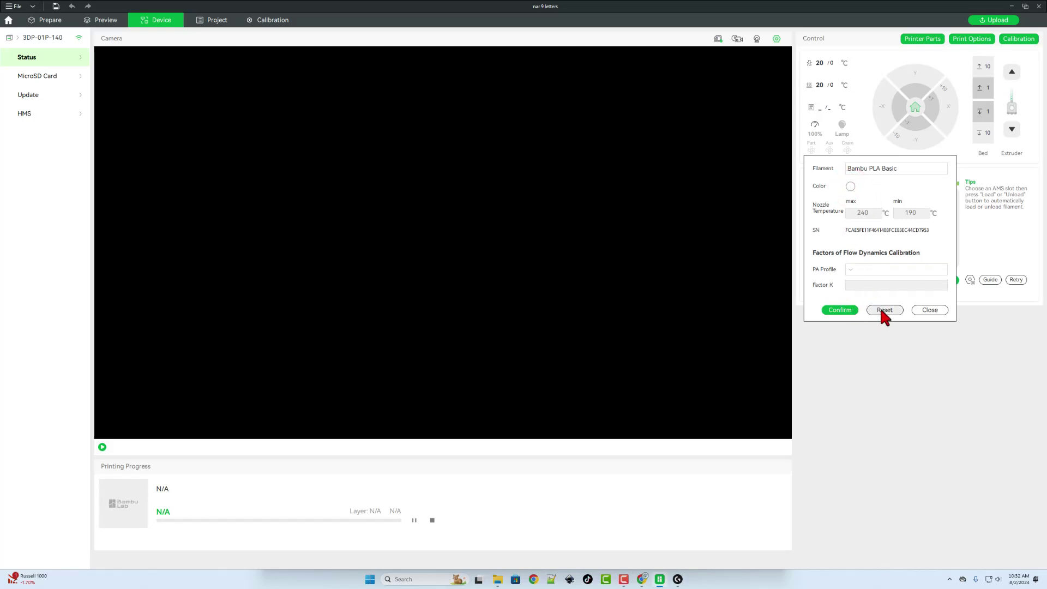
{"action": "left_click", "coordinate": [924, 309]}
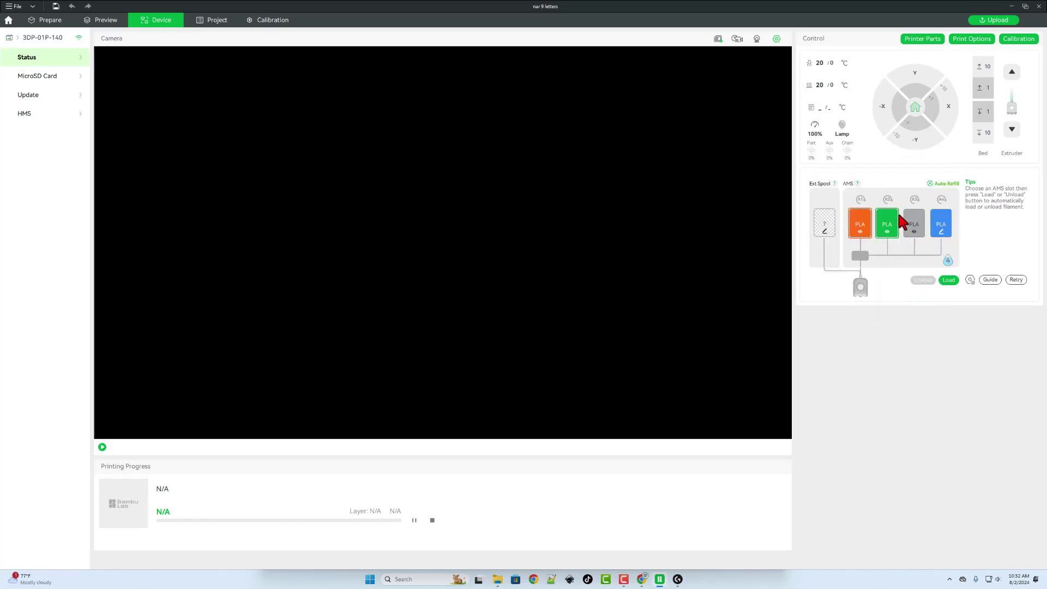
- Return to the plate preparation, list the objects and their parts, and resync all filaments from the AMS
{"action": "left_click", "coordinate": [48, 21]}
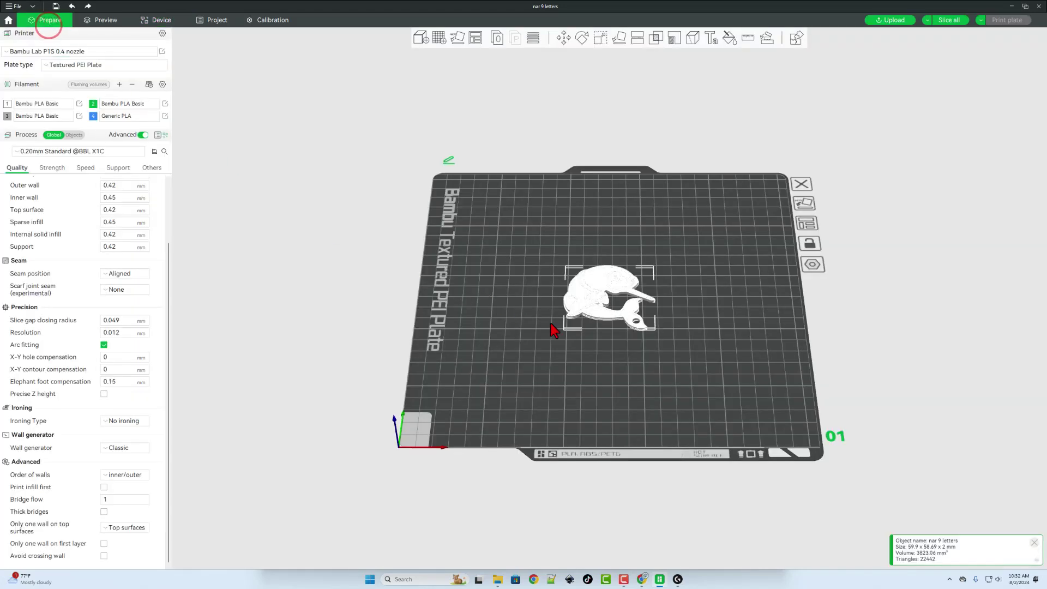
{"action": "left_click", "coordinate": [71, 135]}
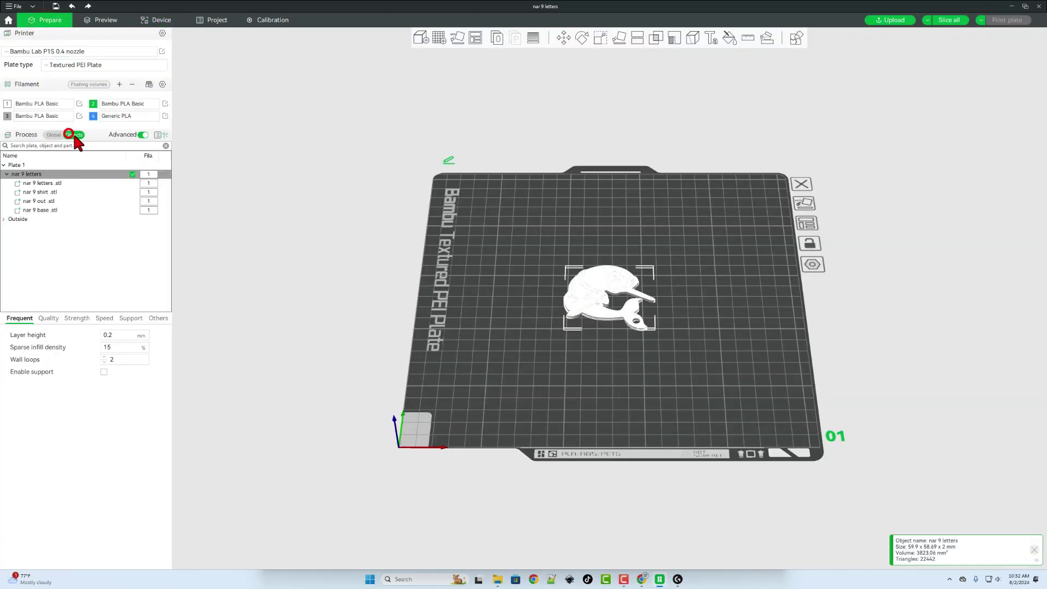
{"action": "left_click", "coordinate": [43, 183]}
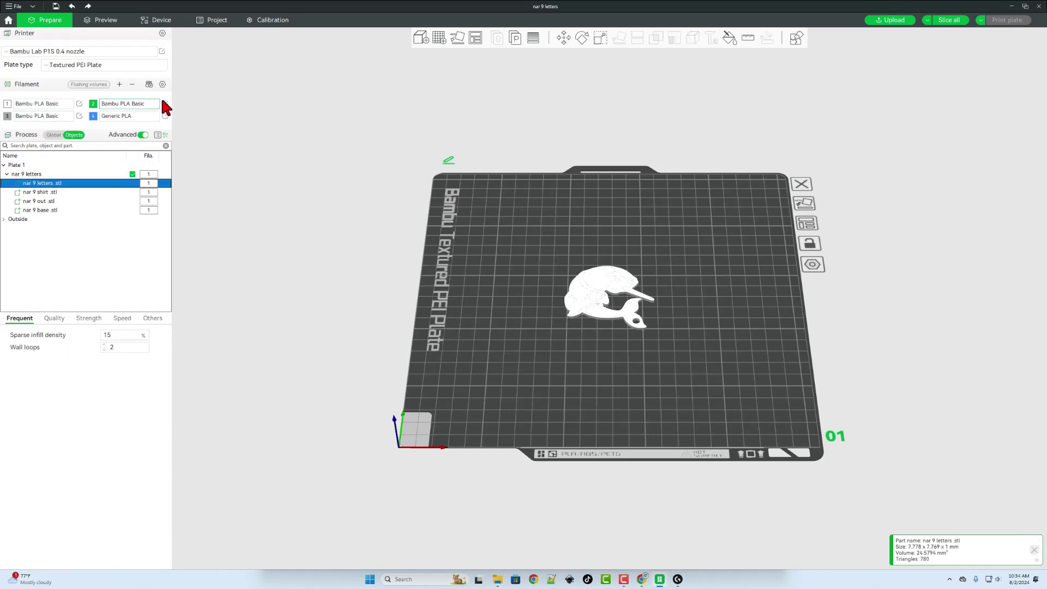
{"action": "left_click", "coordinate": [149, 84]}
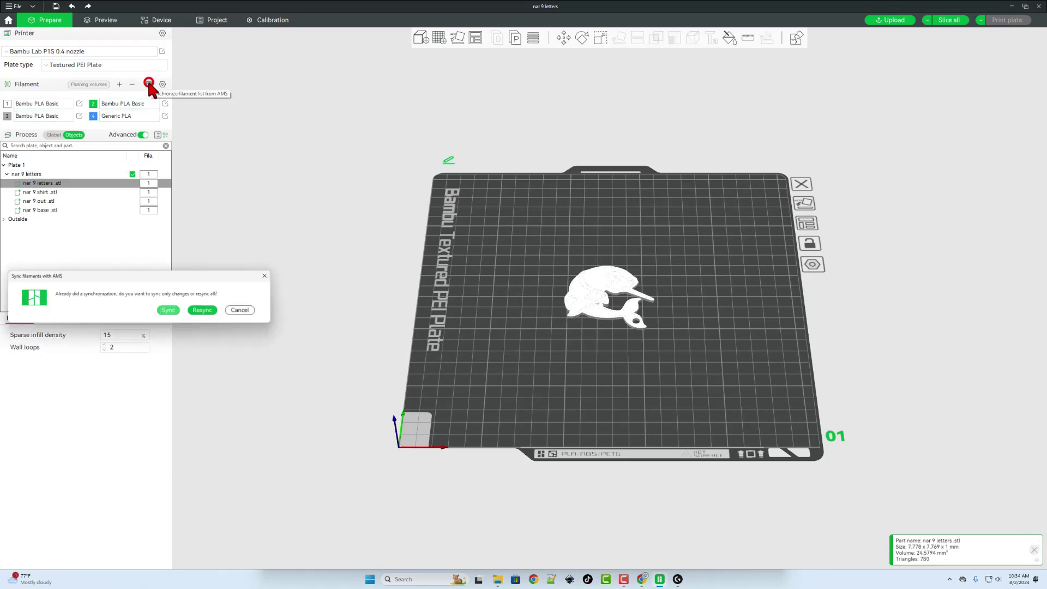
{"action": "left_click", "coordinate": [200, 306]}
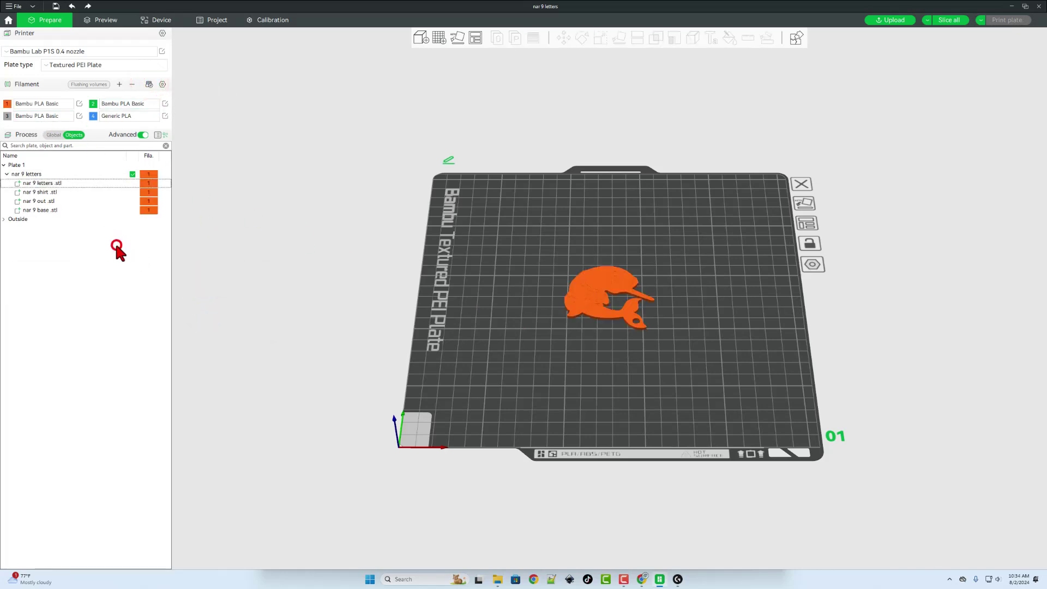
- Assign blue filament 4 to the nar 9 shirt part and green filament 2 to the nar 9 out part
{"action": "left_click", "coordinate": [144, 184]}
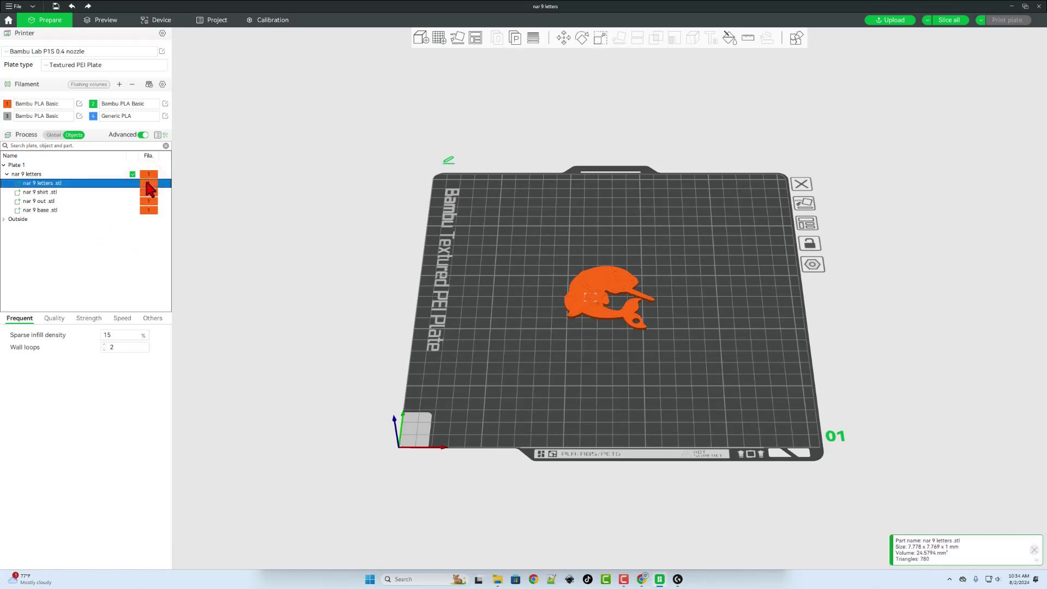
{"action": "left_click", "coordinate": [148, 194]}
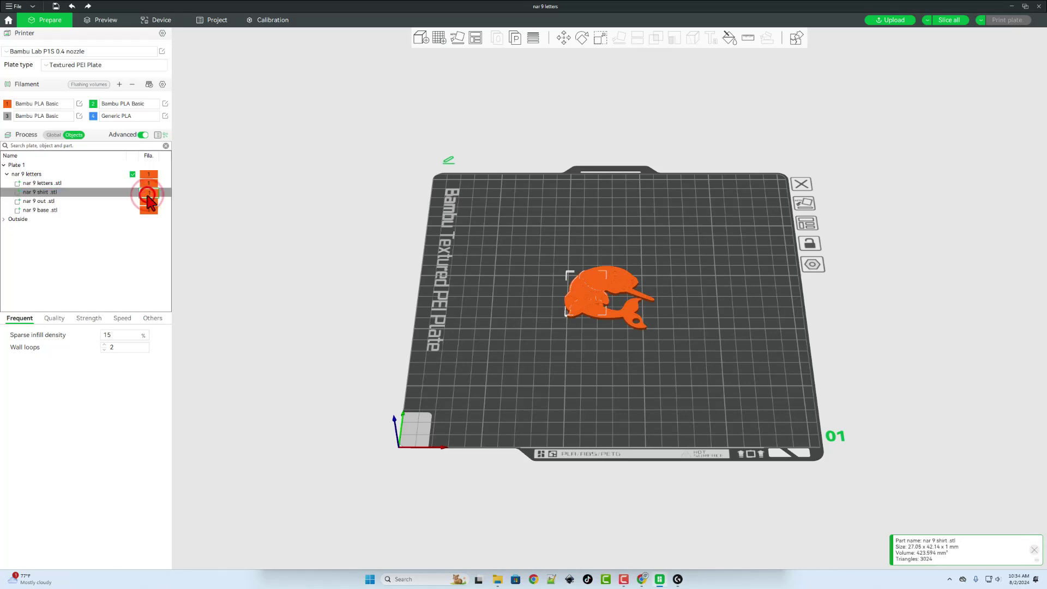
{"action": "left_click", "coordinate": [147, 194]}
{"action": "left_click", "coordinate": [146, 201]}
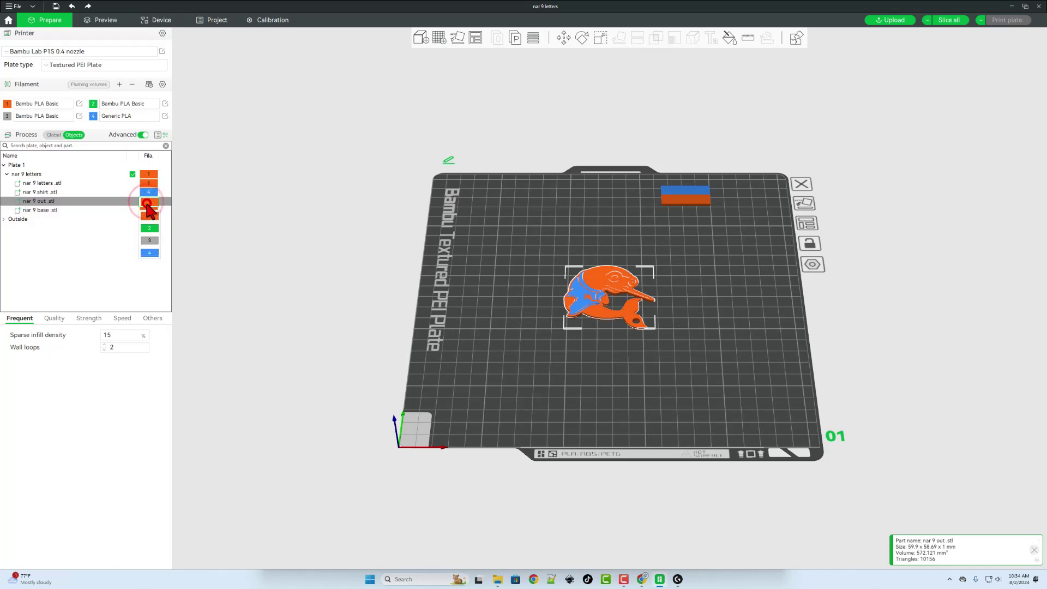
{"action": "left_click", "coordinate": [145, 228]}
- Assign grey filament 3 to the nar 9 base part and inspect the coloured narwhal up close
{"action": "left_click", "coordinate": [149, 211]}
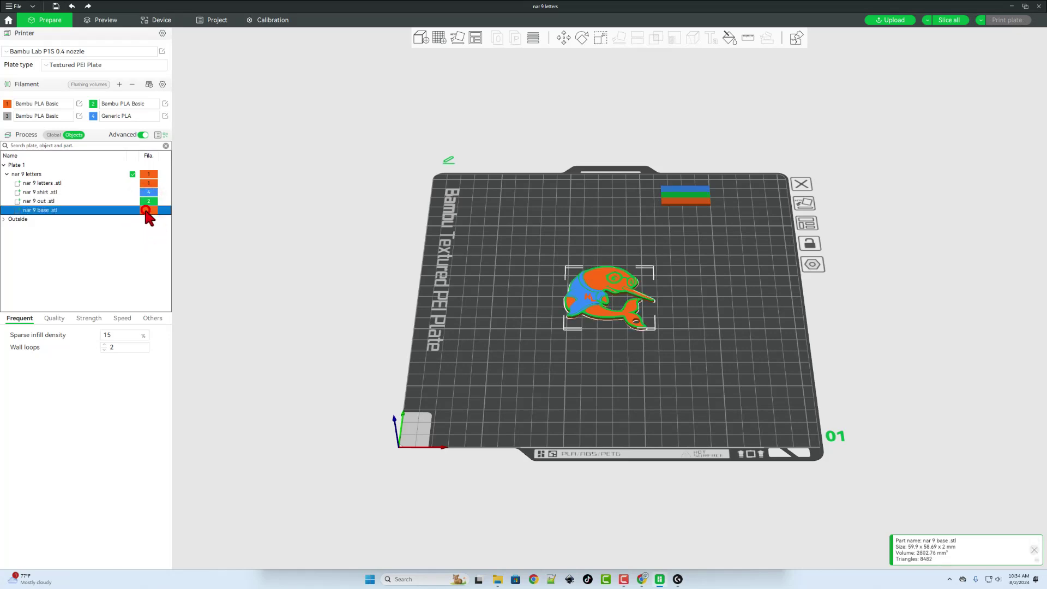
{"action": "left_click", "coordinate": [148, 213]}
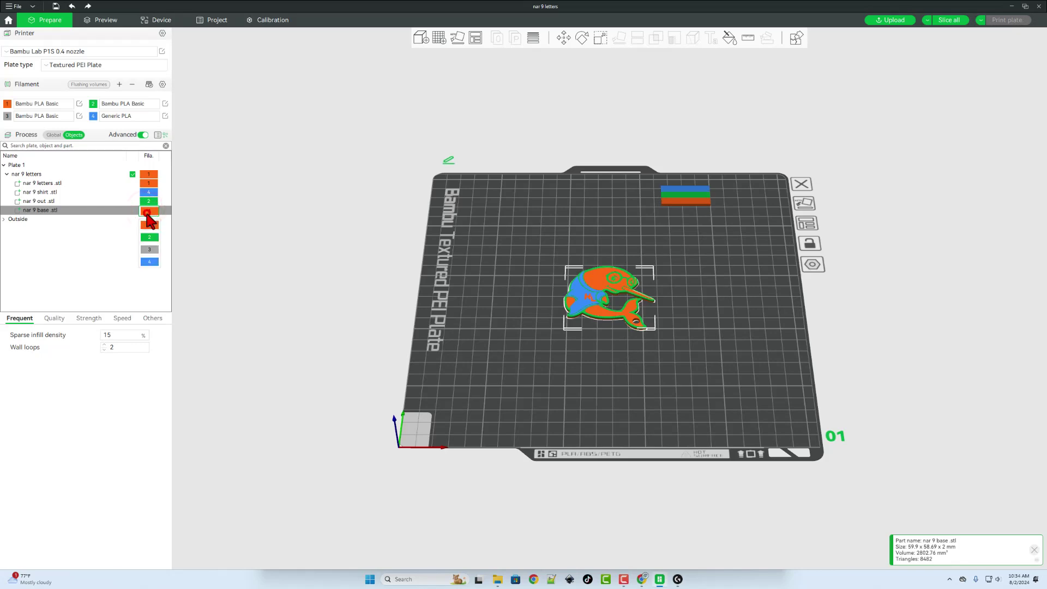
{"action": "left_click", "coordinate": [150, 249]}
{"action": "left_click", "coordinate": [248, 261]}
{"action": "scroll", "coordinate": [603, 349], "scroll_direction": "up", "scroll_amount": 5}
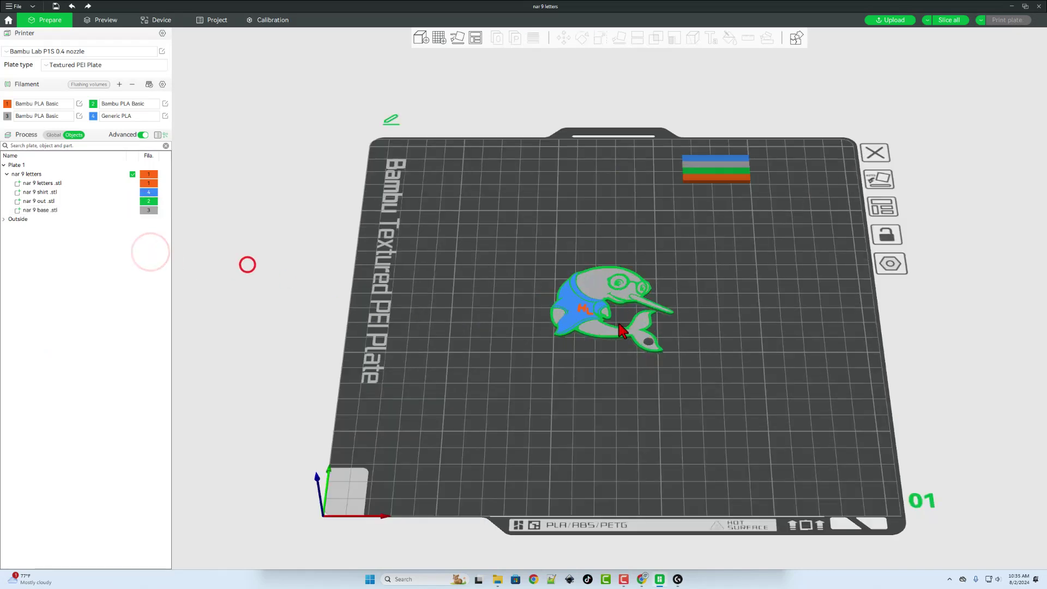
{"action": "left_click", "coordinate": [600, 349]}
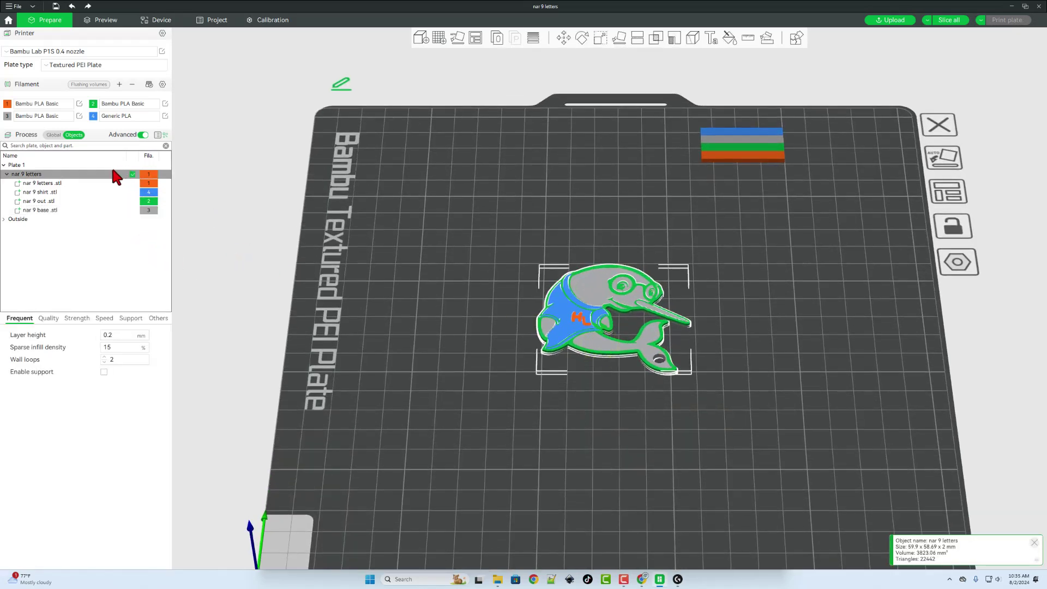
{"action": "left_click_drag", "start_coordinate": [428, 313], "coordinate": [423, 311]}
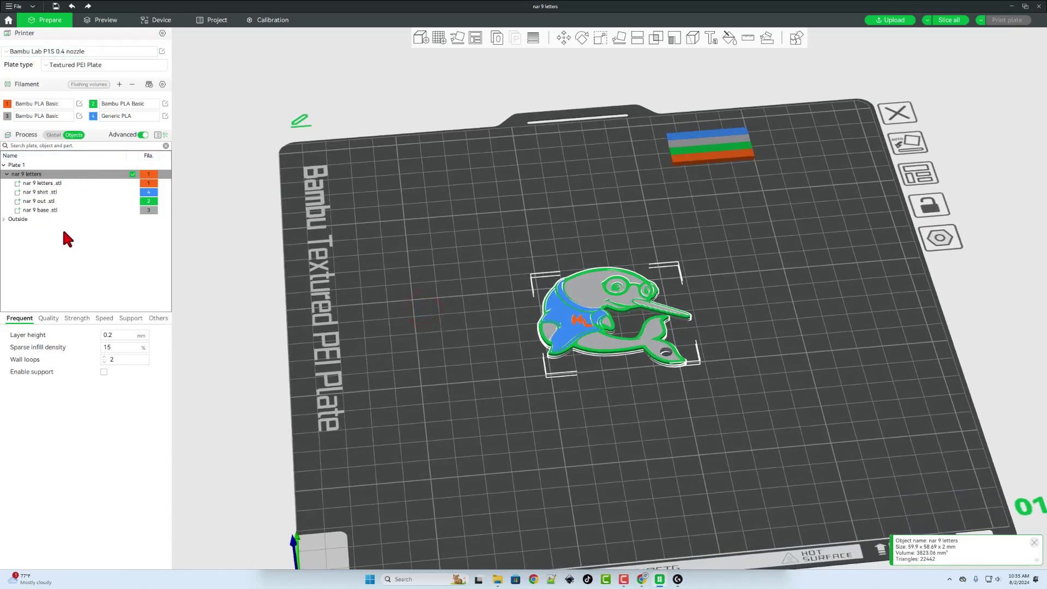
- Set the ironing type to Top surfaces in the global quality settings
{"action": "left_click", "coordinate": [54, 135]}
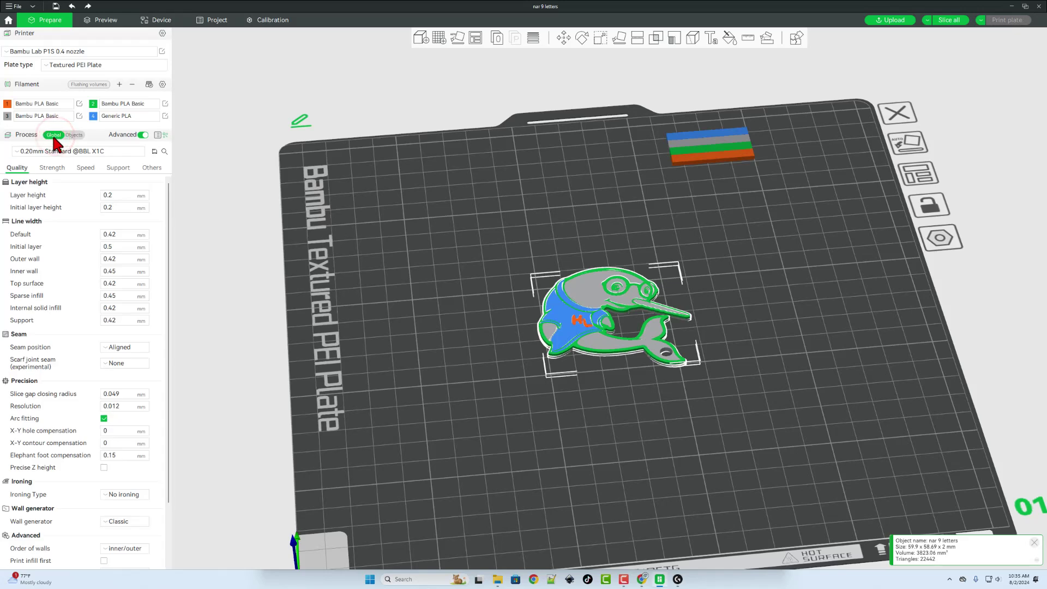
{"action": "scroll", "coordinate": [57, 185], "scroll_direction": "down", "scroll_amount": 3}
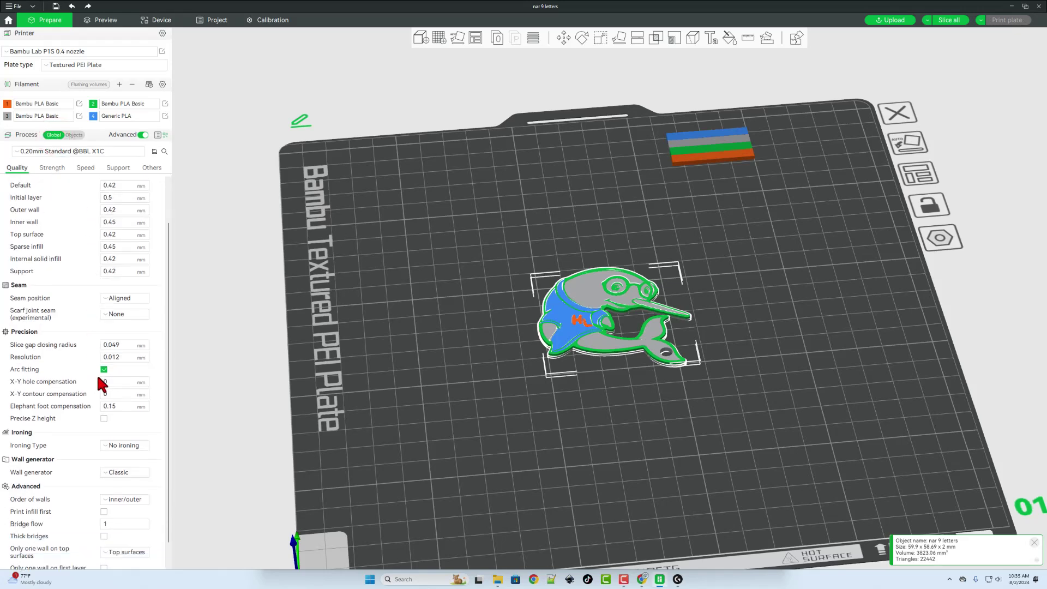
{"action": "left_click", "coordinate": [117, 445]}
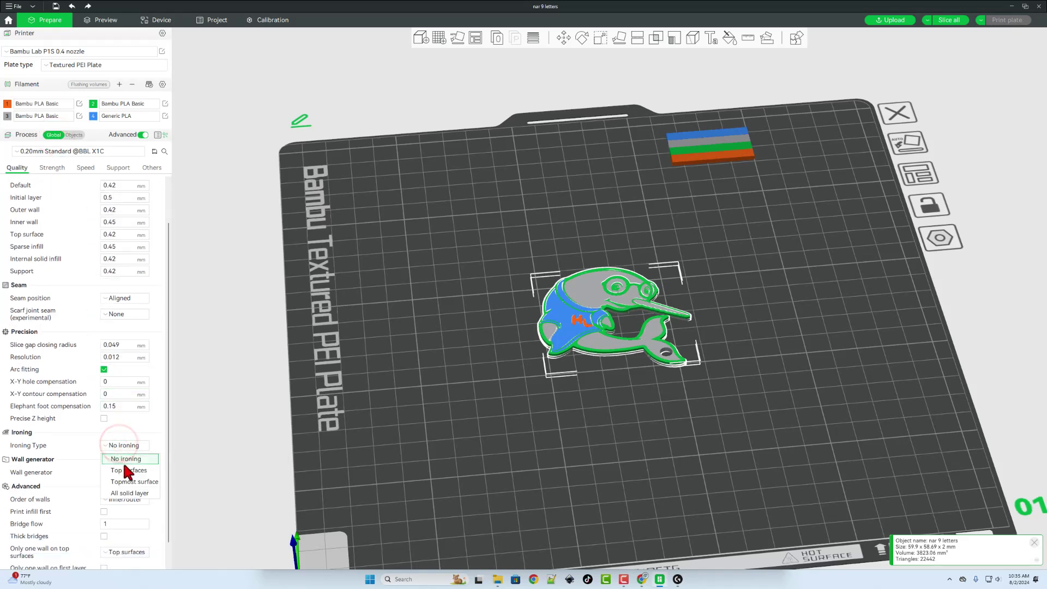
{"action": "left_click", "coordinate": [126, 469]}
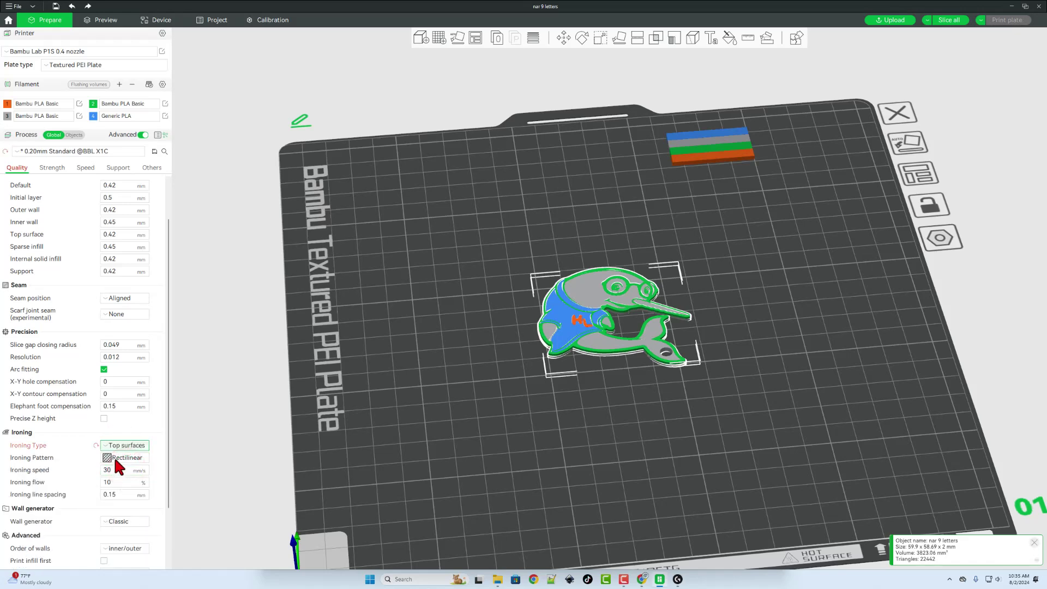
{"action": "left_click", "coordinate": [96, 445]}
{"action": "left_click", "coordinate": [123, 446]}
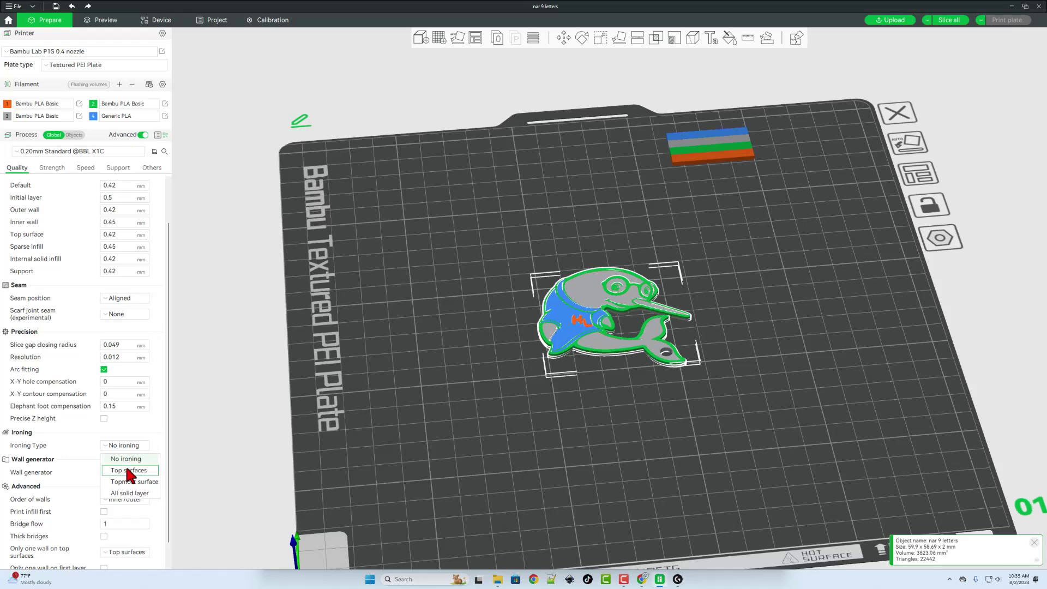
{"action": "left_click", "coordinate": [127, 473]}
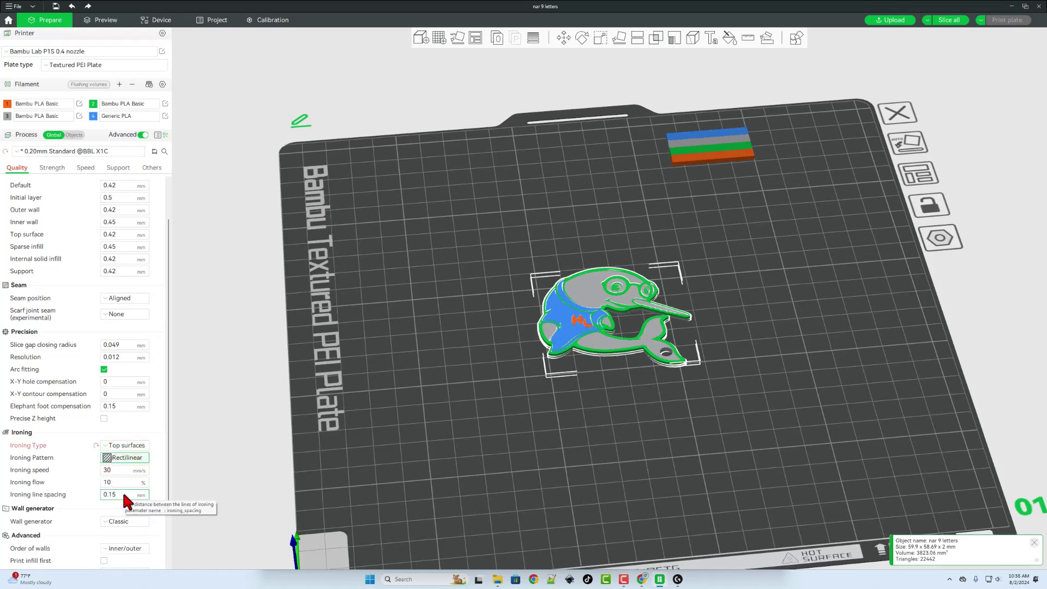
- Slice the plate holding the four-colour narwhal keychain
{"action": "left_click_drag", "start_coordinate": [762, 170], "coordinate": [646, 188]}
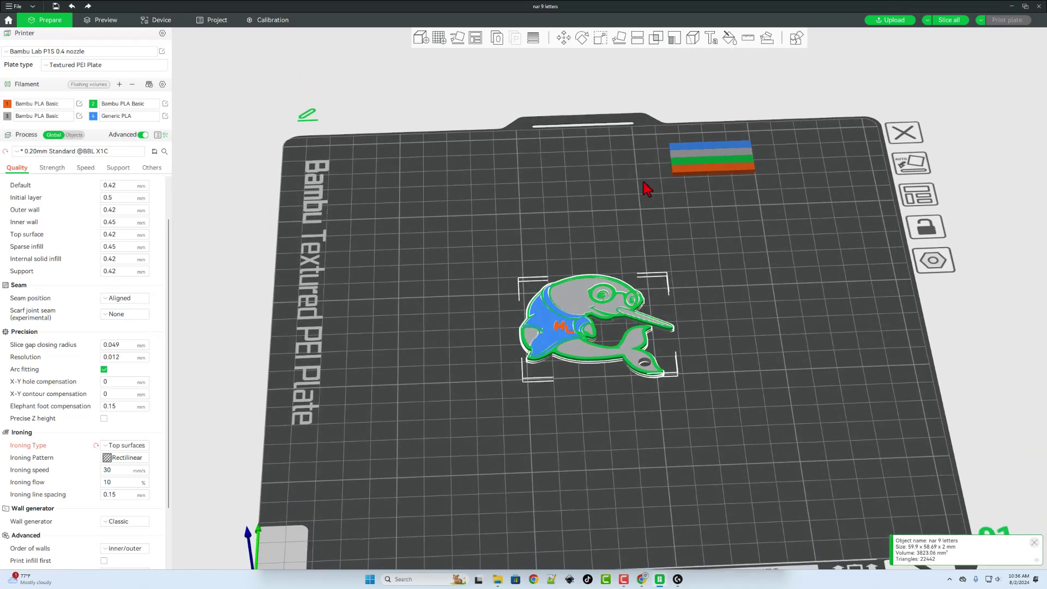
{"action": "left_click", "coordinate": [952, 21]}
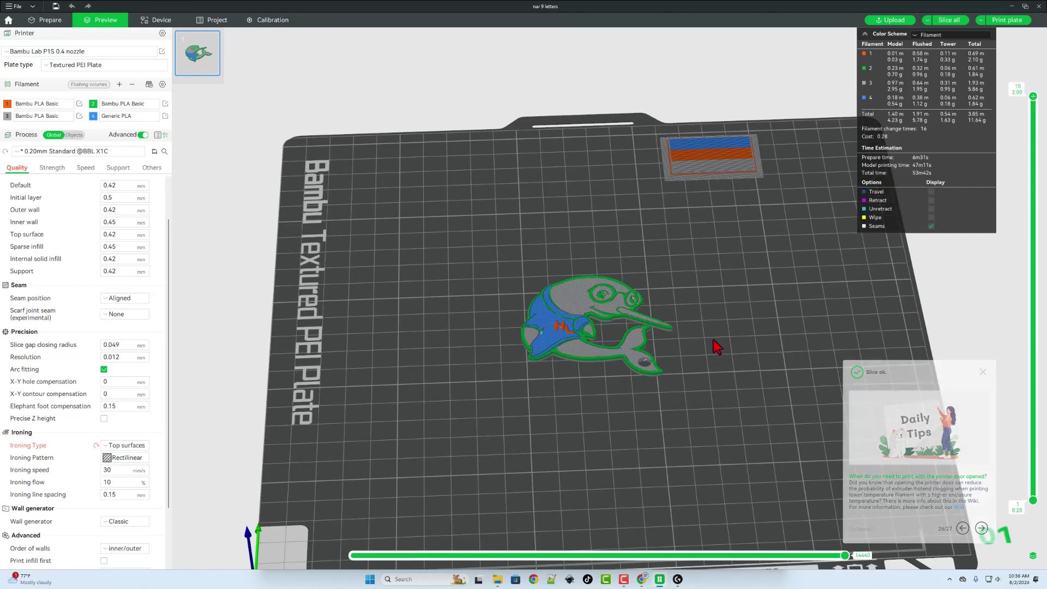
- Send the nar 9 letters print job to the printer with its AMS mapping and start the live camera view
{"action": "left_click", "coordinate": [999, 22]}
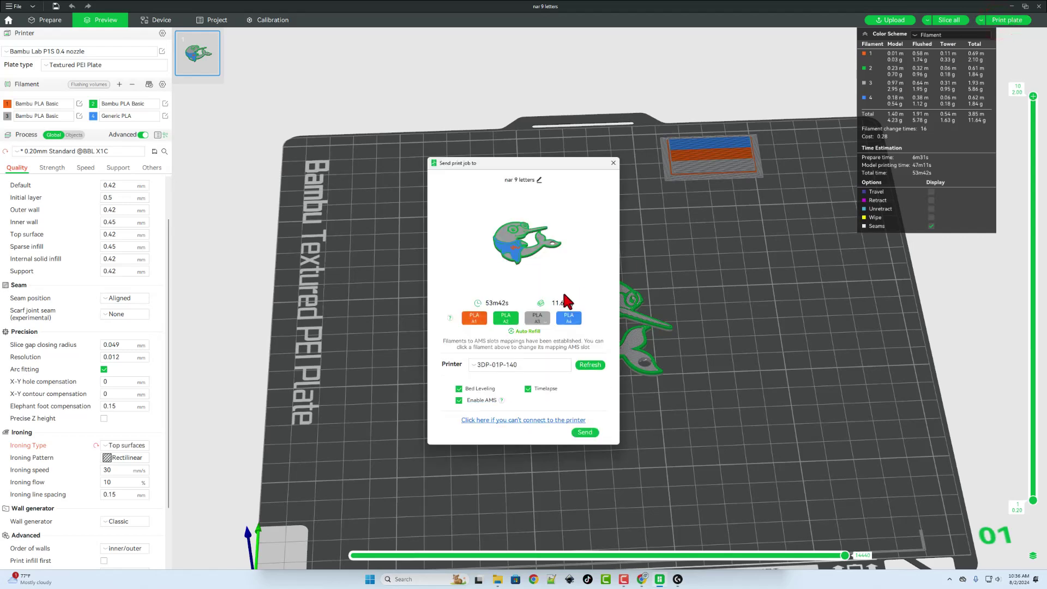
{"action": "left_click", "coordinate": [586, 432]}
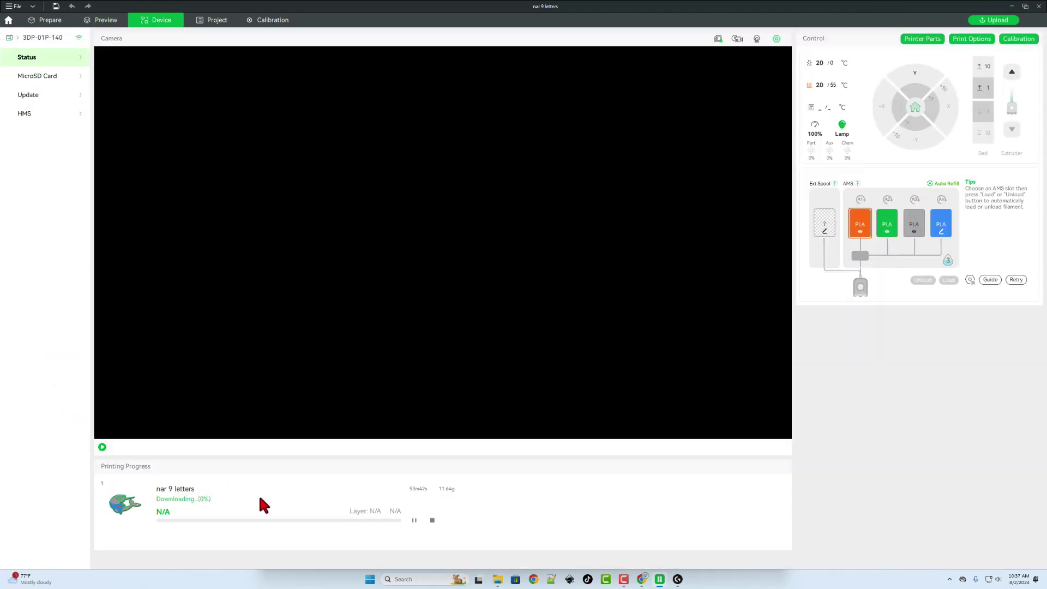
{"action": "left_click", "coordinate": [102, 447]}
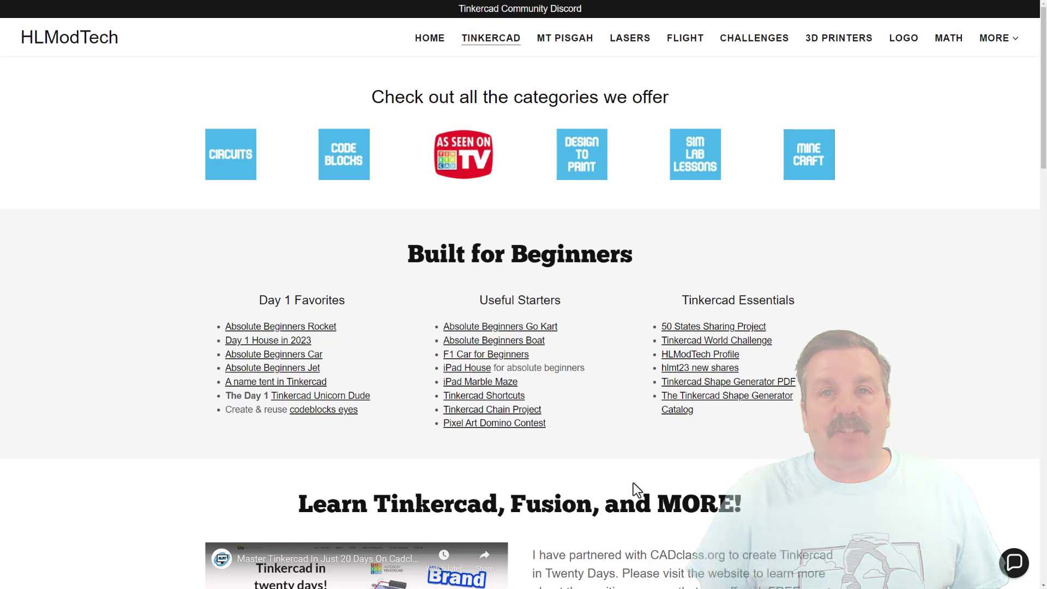
{"action": "scroll", "coordinate": [330, 483], "scroll_direction": "down", "scroll_amount": 4}
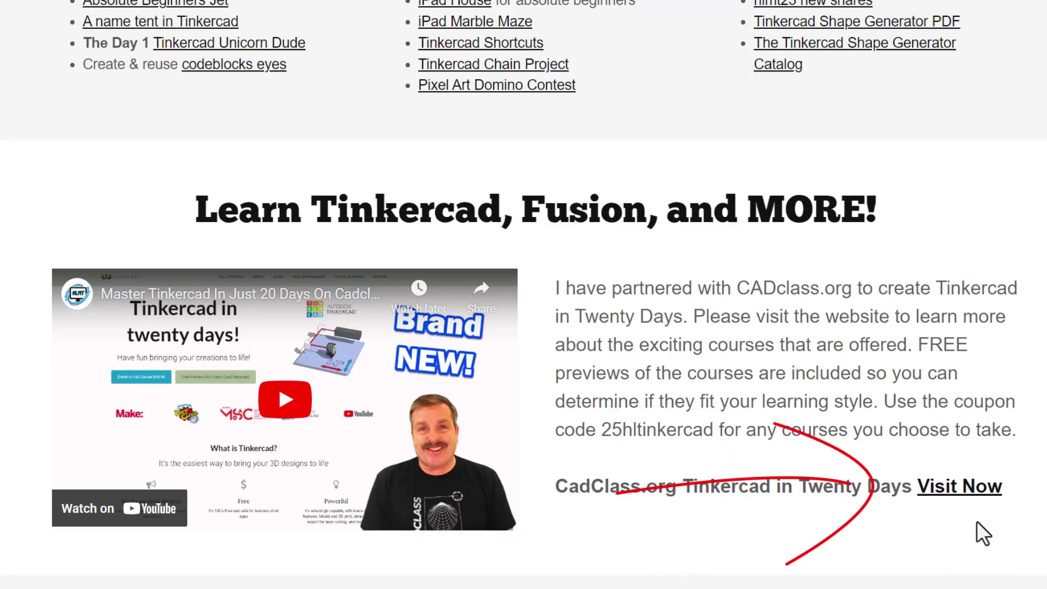
{"action": "scroll", "coordinate": [861, 539], "scroll_direction": "up", "scroll_amount": 4}
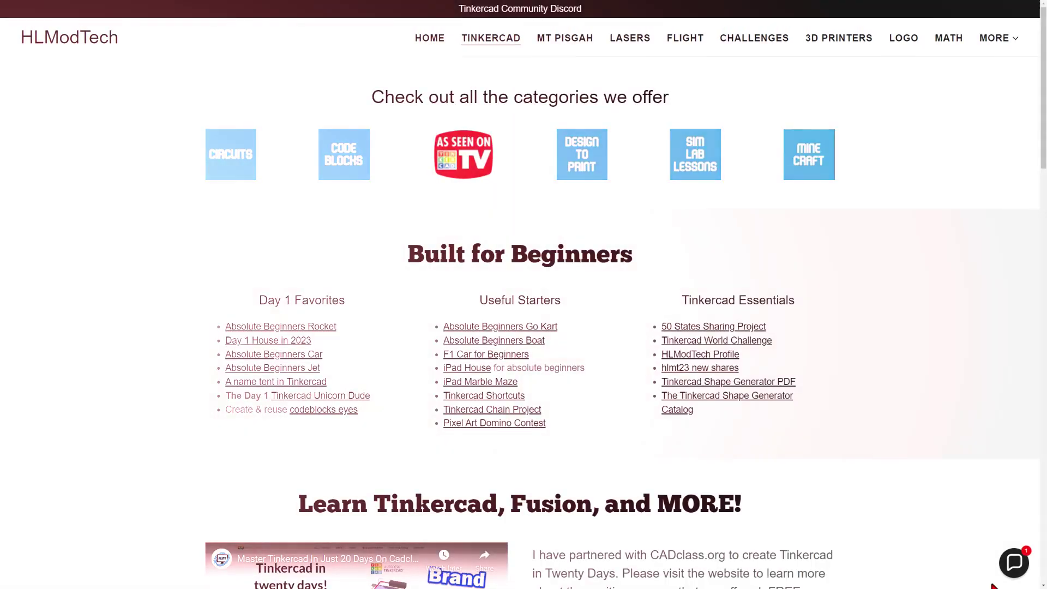
{"action": "left_click", "coordinate": [1013, 562]}
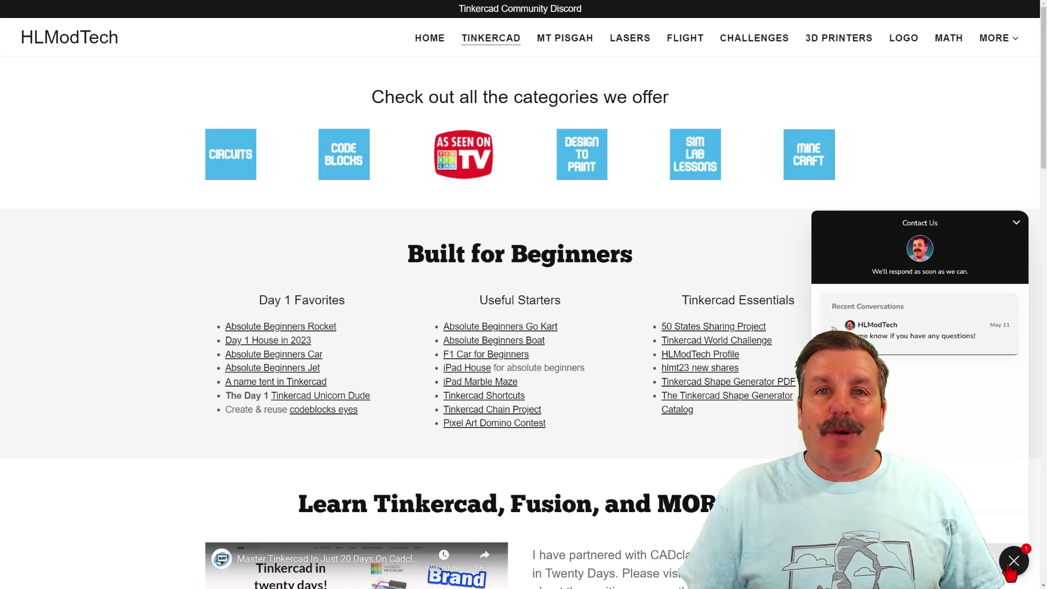
{"action": "left_click", "coordinate": [1009, 566]}
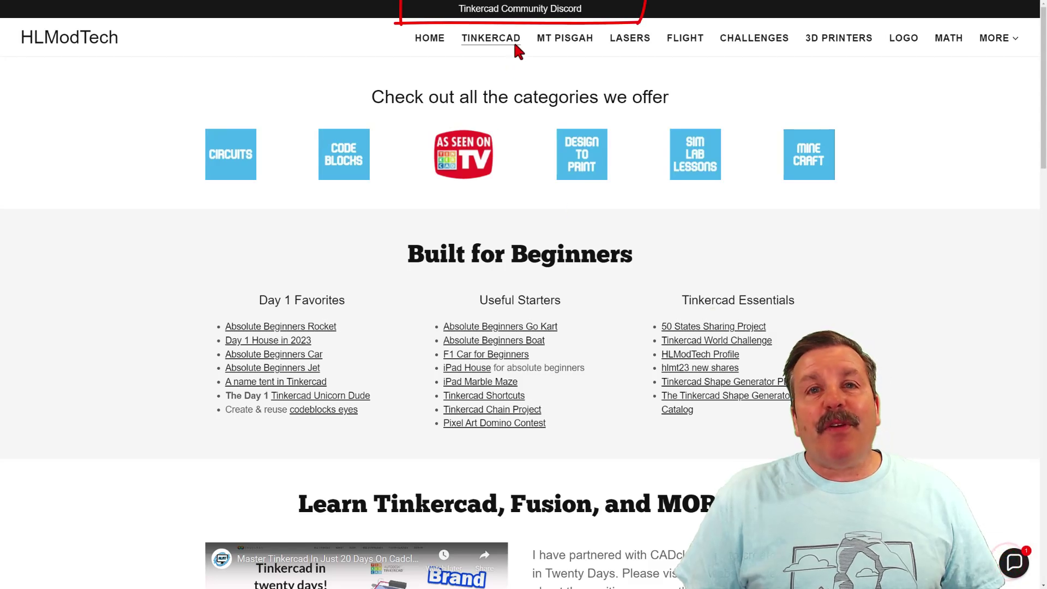